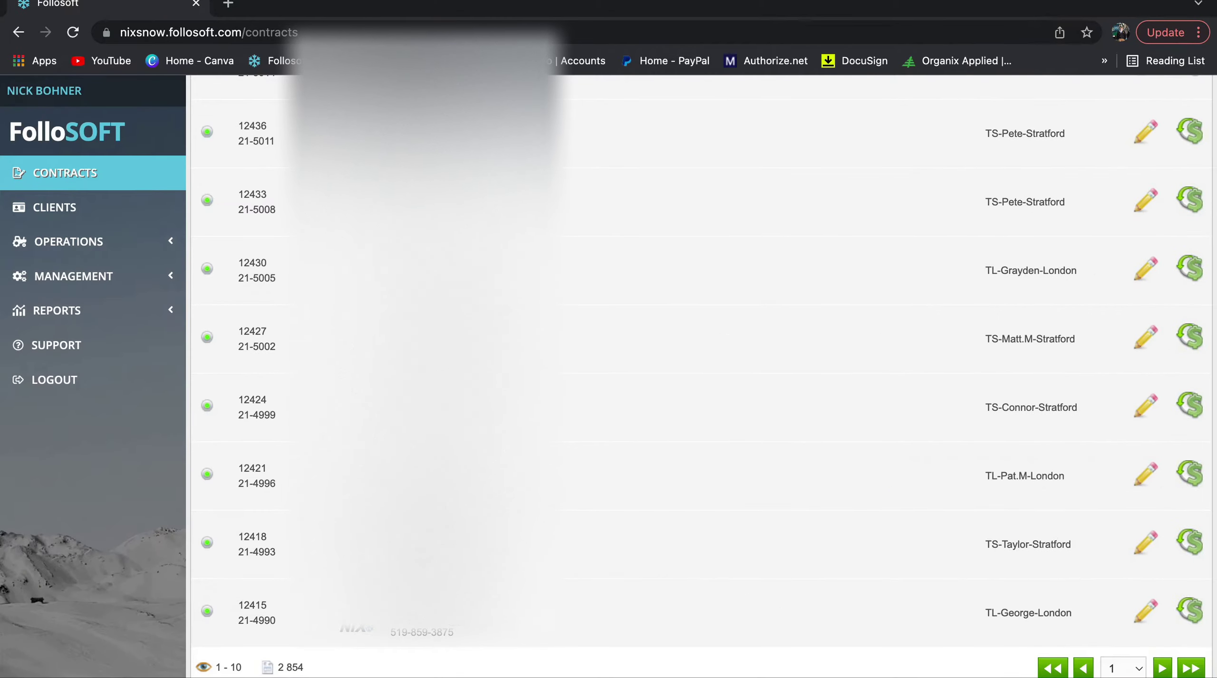
- Look through the first page of the contracts list and go on to page 2
{"action": "scroll", "coordinate": [294, 433], "scroll_direction": "up", "scroll_amount": 10}
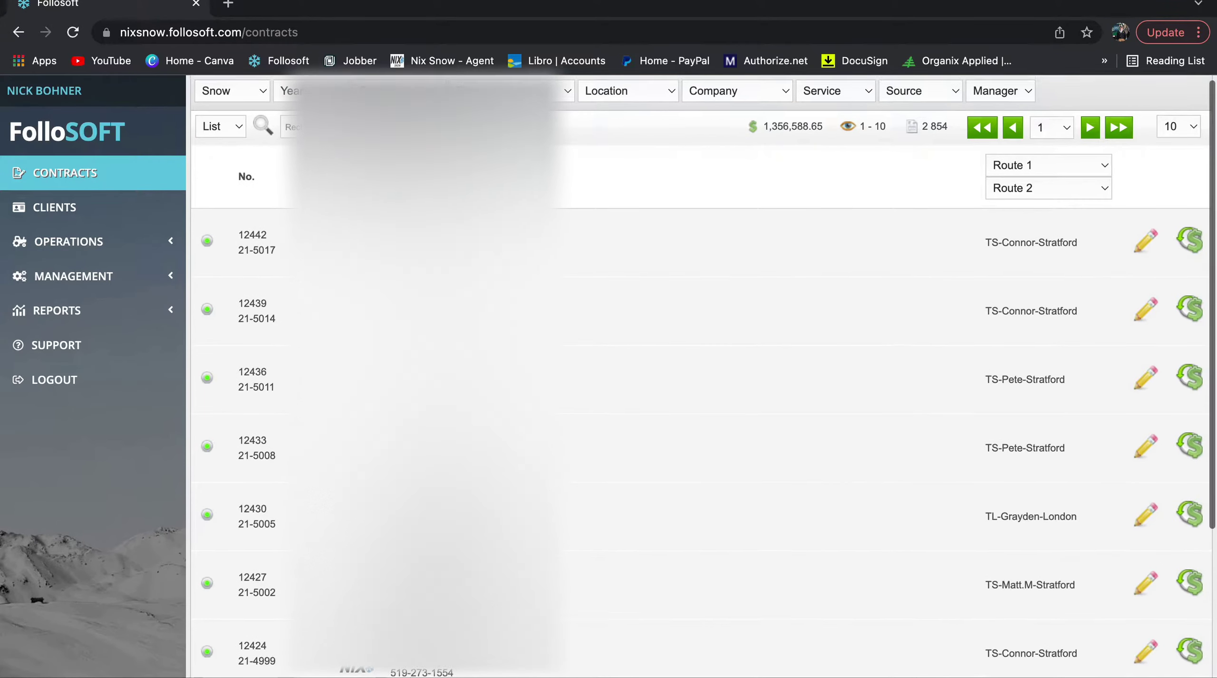
{"action": "scroll", "coordinate": [703, 376], "scroll_direction": "down", "scroll_amount": 4}
{"action": "scroll", "coordinate": [703, 376], "scroll_direction": "down", "scroll_amount": 2}
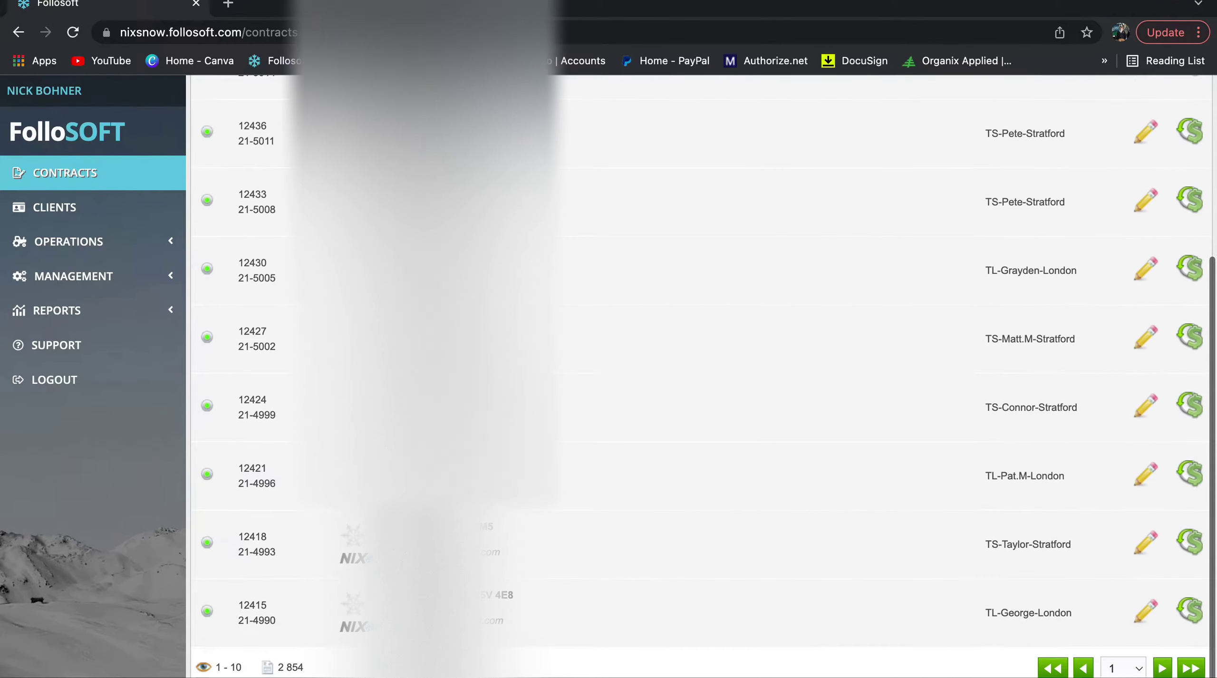
{"action": "scroll", "coordinate": [703, 376], "scroll_direction": "up", "scroll_amount": 6}
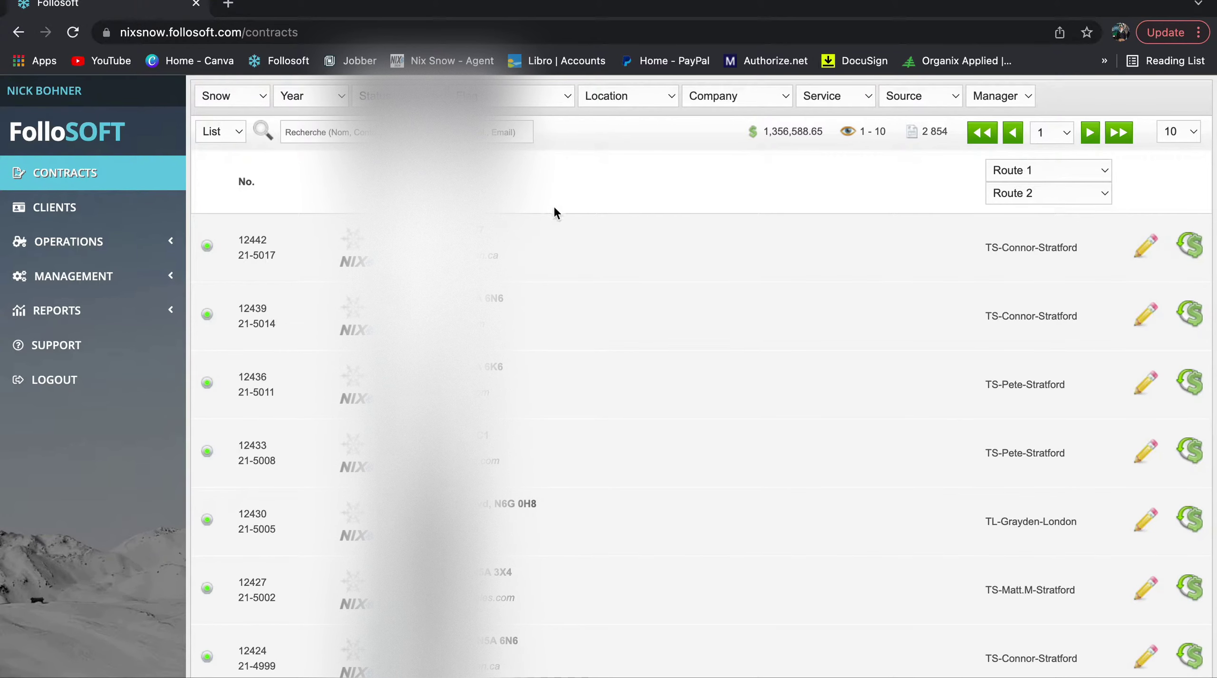
{"action": "scroll", "coordinate": [519, 516], "scroll_direction": "down", "scroll_amount": 5}
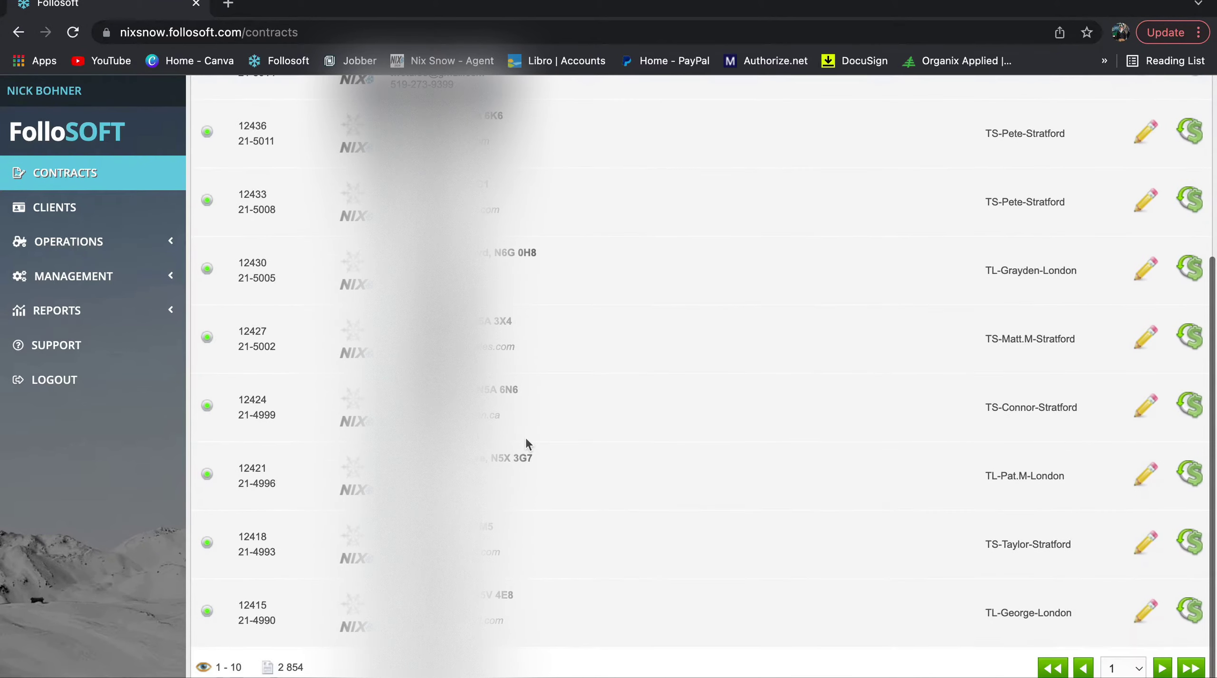
{"action": "left_click", "coordinate": [1162, 668]}
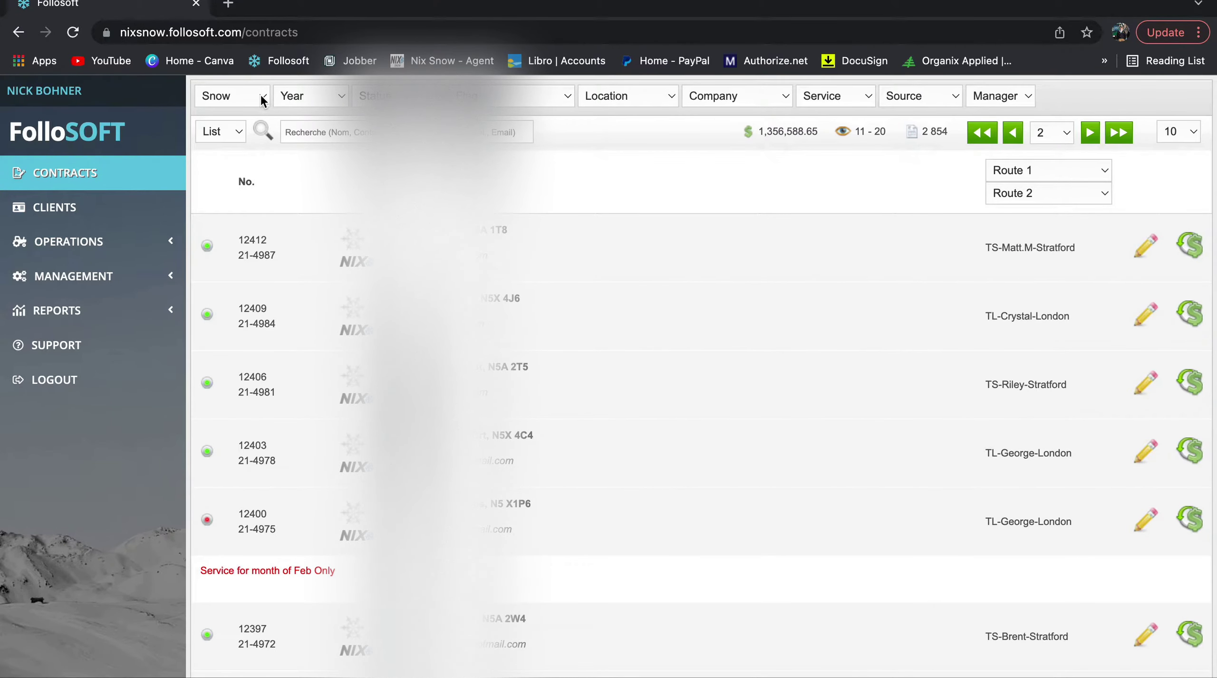
- Filter the contracts by the Lawn division and switch the filter back to Snow
{"action": "left_click", "coordinate": [262, 100]}
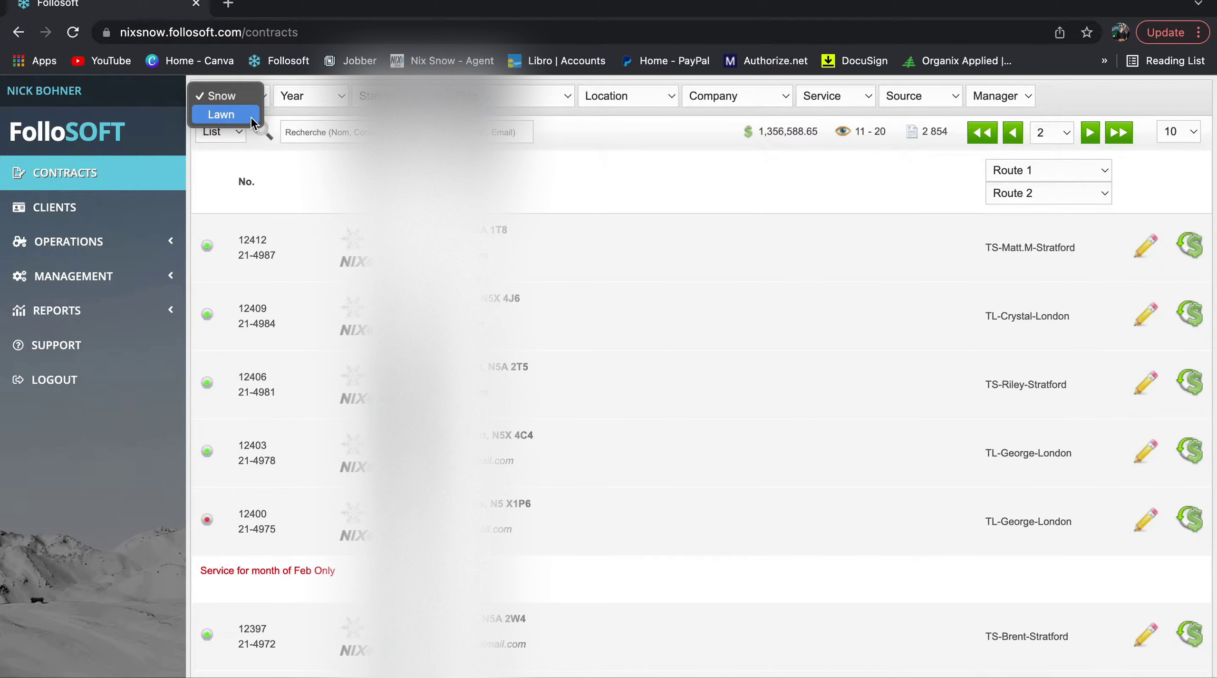
{"action": "left_click", "coordinate": [250, 117]}
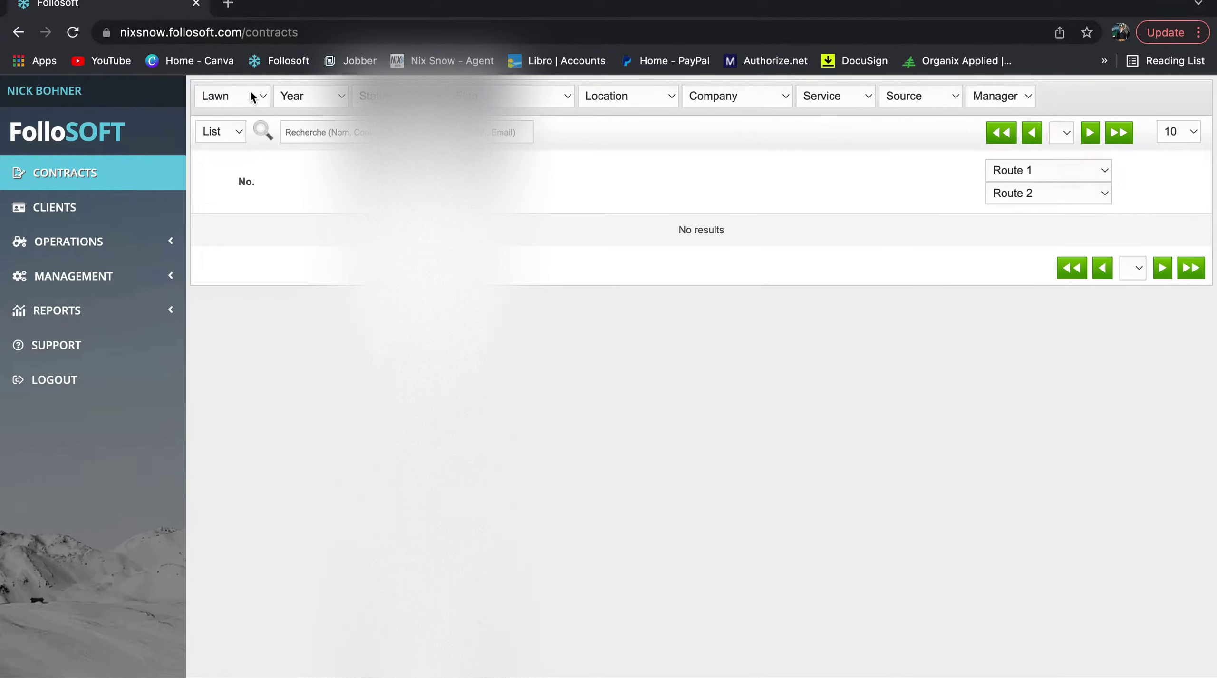
{"action": "left_click", "coordinate": [249, 90]}
{"action": "left_click", "coordinate": [249, 79]}
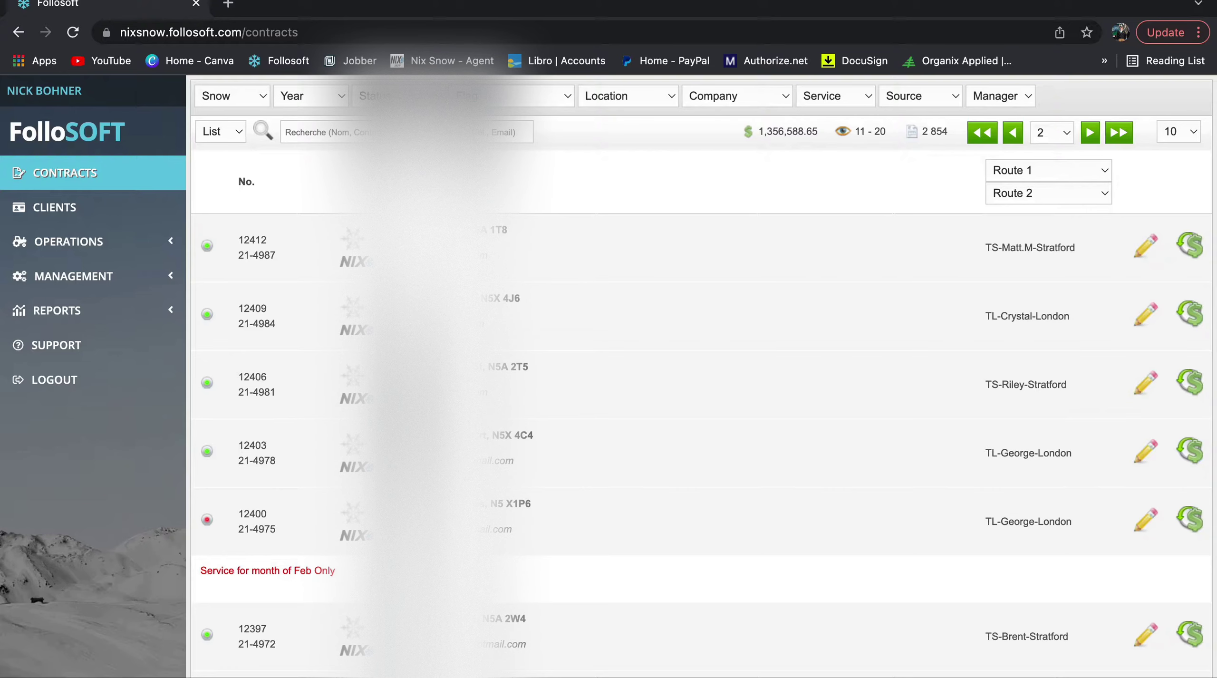
- Filter the snow contracts by the 2019-2020 season and reset the year filter to its unfiltered Year option
{"action": "left_click", "coordinate": [318, 104]}
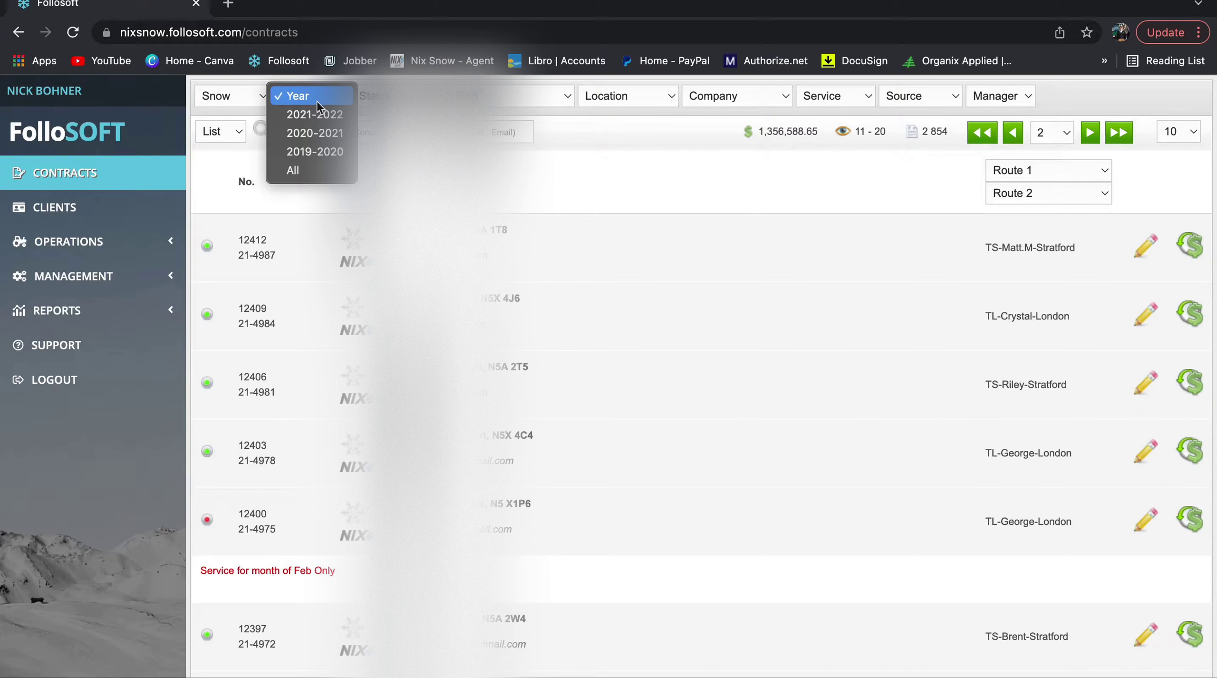
{"action": "left_click", "coordinate": [313, 152]}
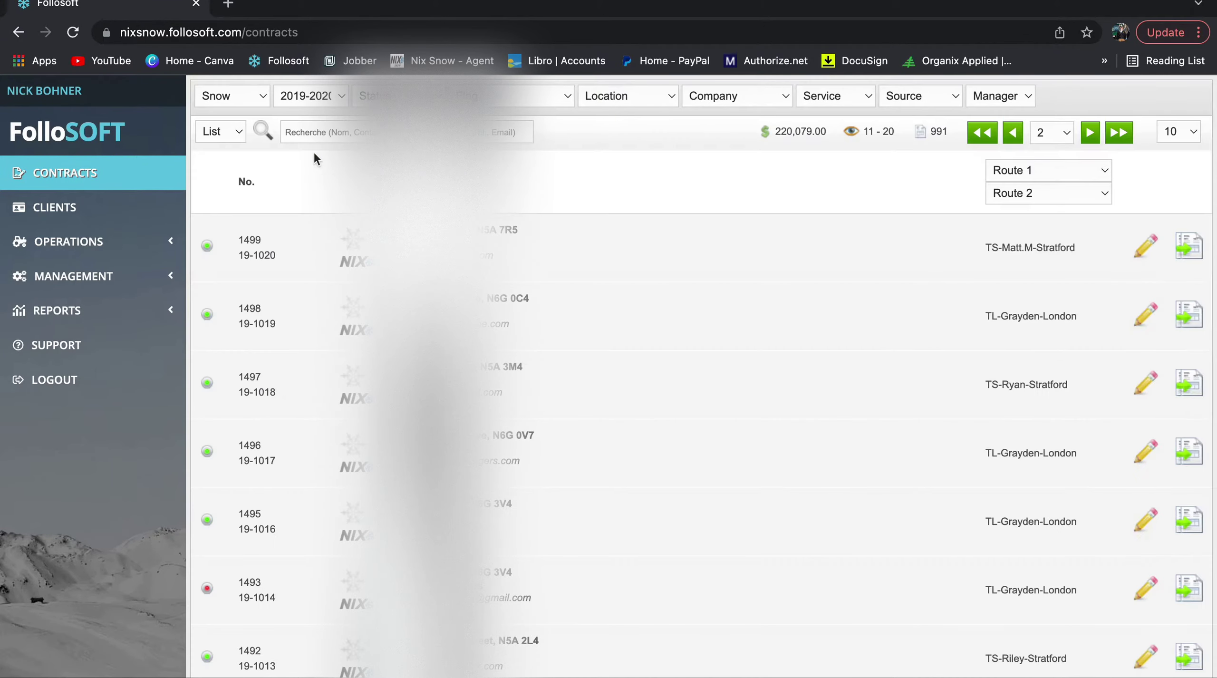
{"action": "left_click", "coordinate": [332, 95]}
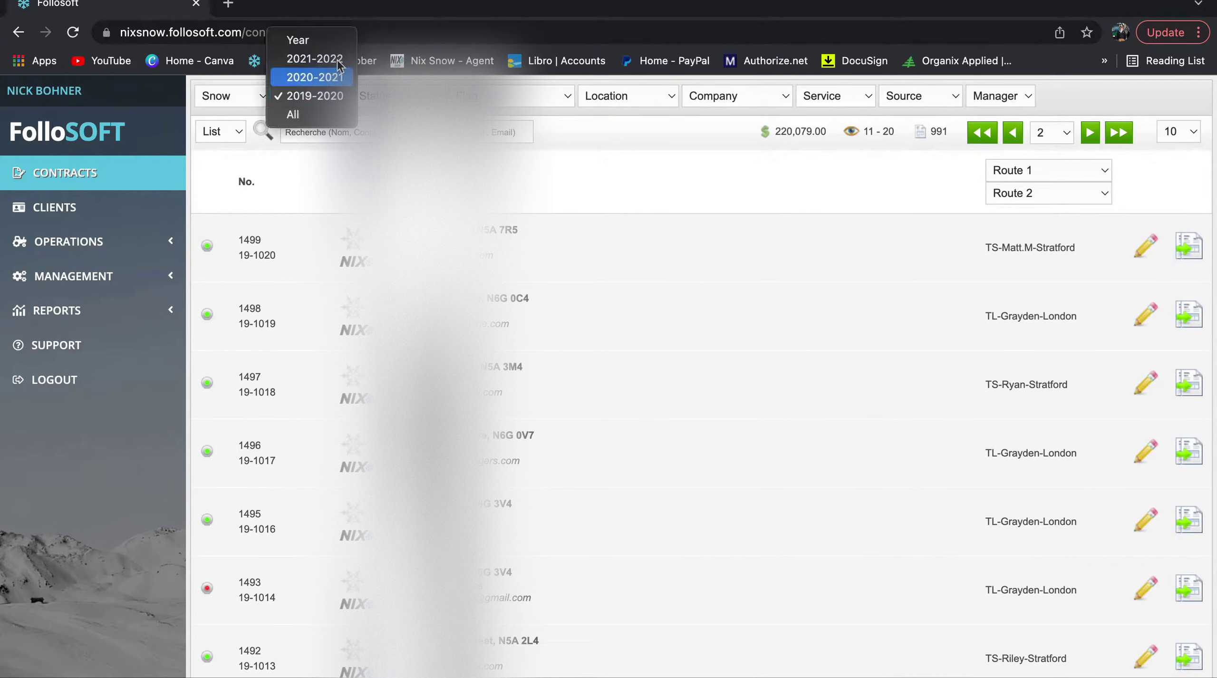
{"action": "left_click", "coordinate": [343, 38]}
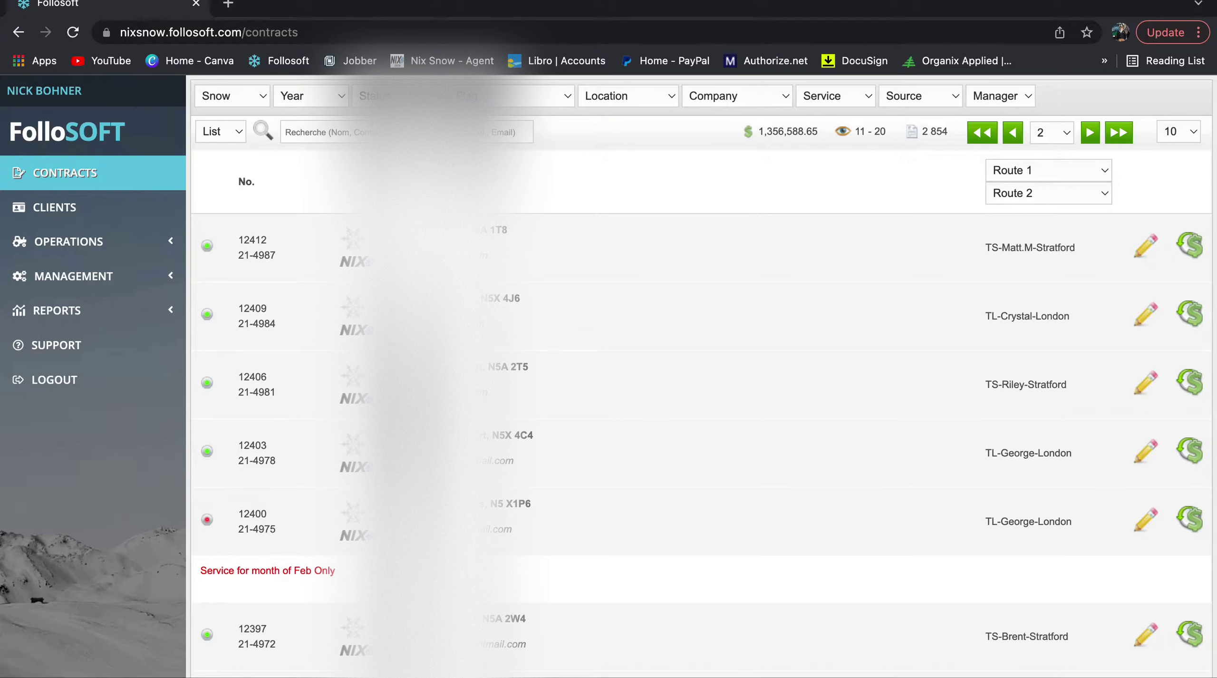
- Filter the contracts by the Archived status and switch the status filter to Canceled
{"action": "left_click", "coordinate": [380, 96]}
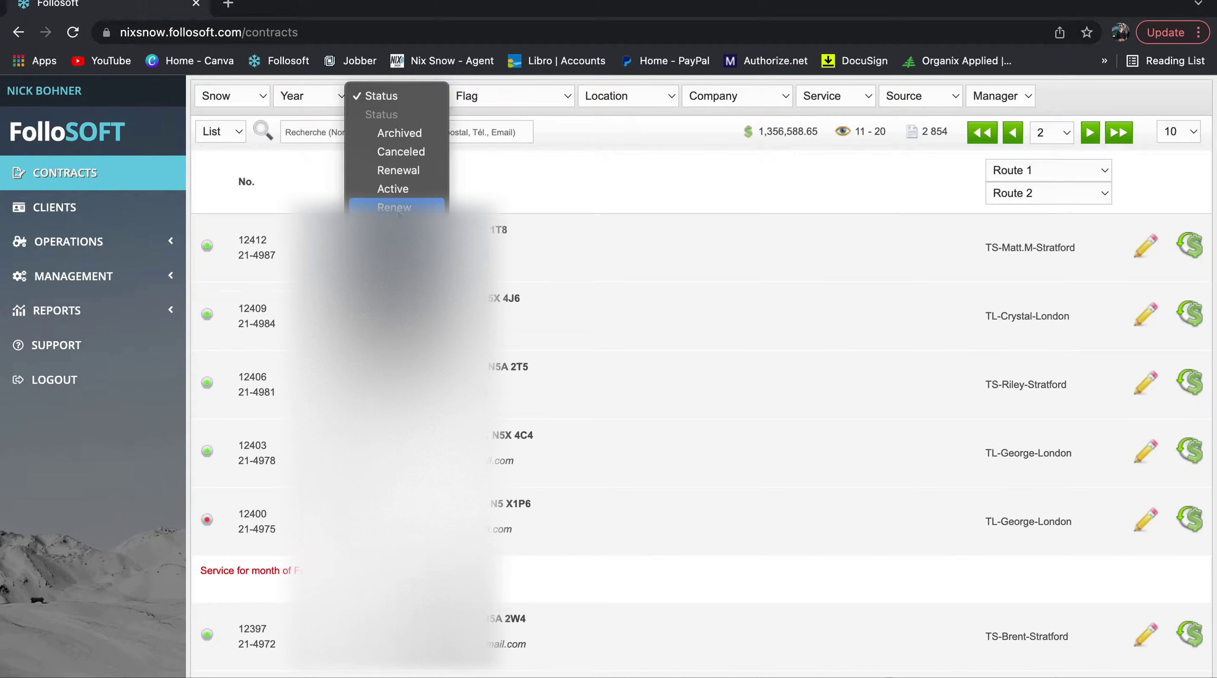
{"action": "left_click", "coordinate": [425, 140]}
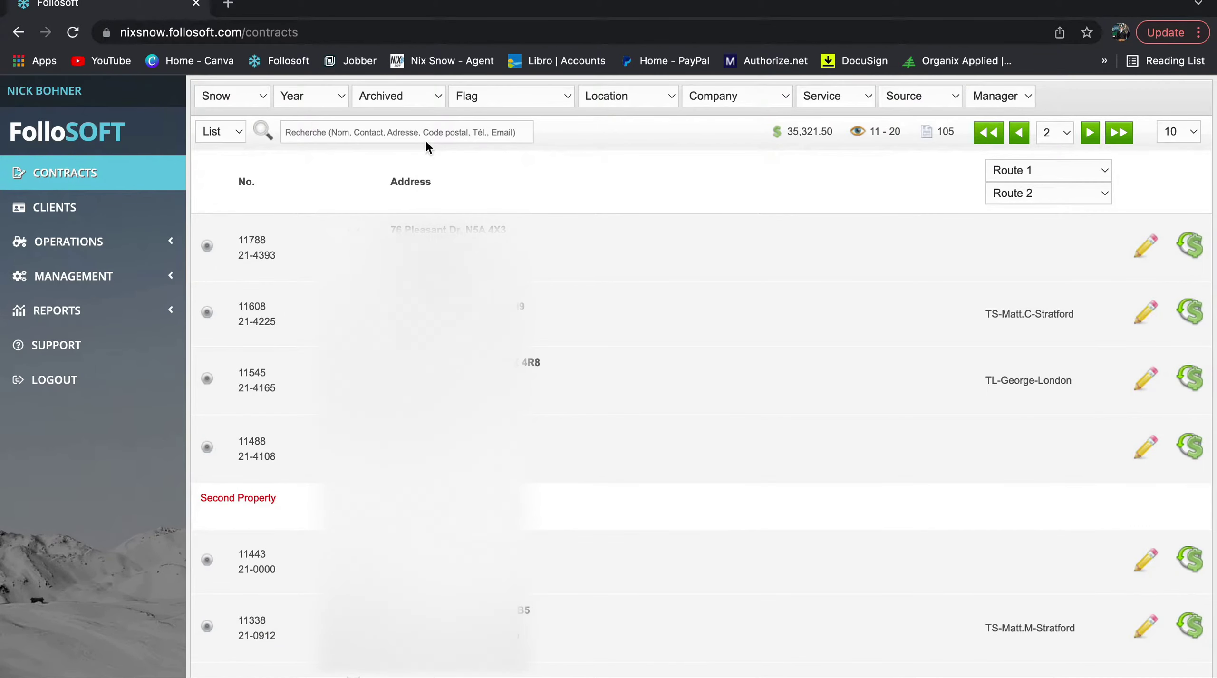
{"action": "left_click", "coordinate": [441, 93]}
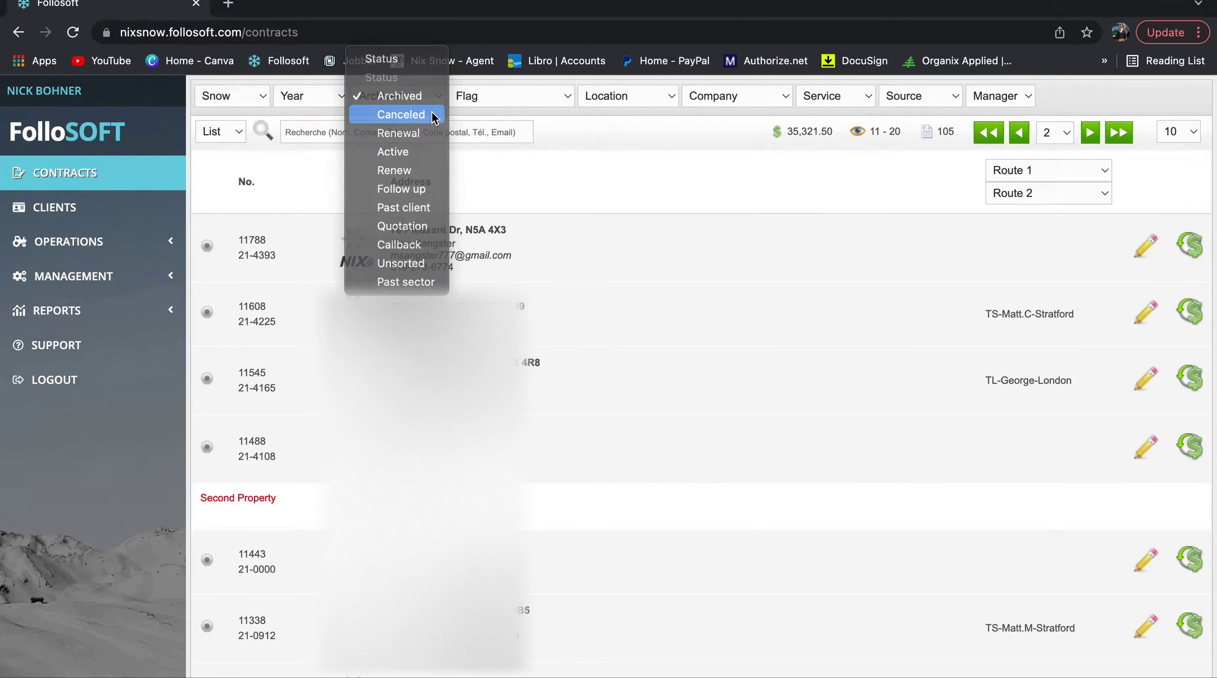
{"action": "left_click", "coordinate": [433, 115]}
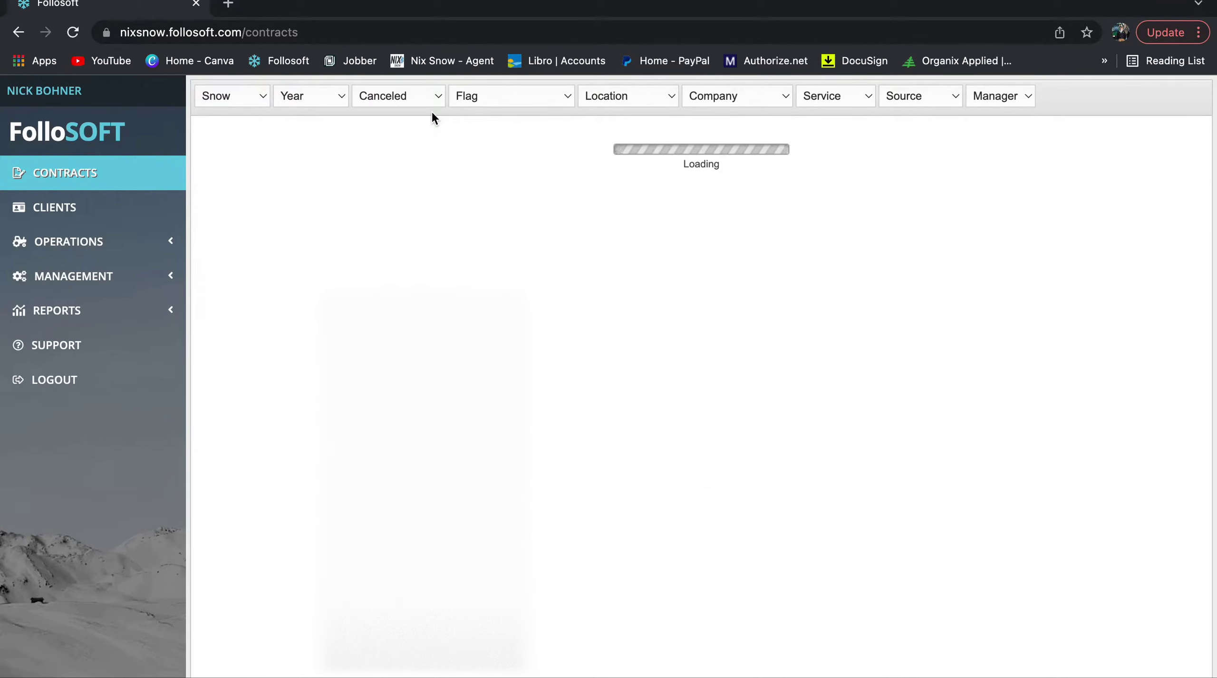
- Filter the contracts by the Renewal status and look through the listed entries
{"action": "left_click", "coordinate": [424, 101]}
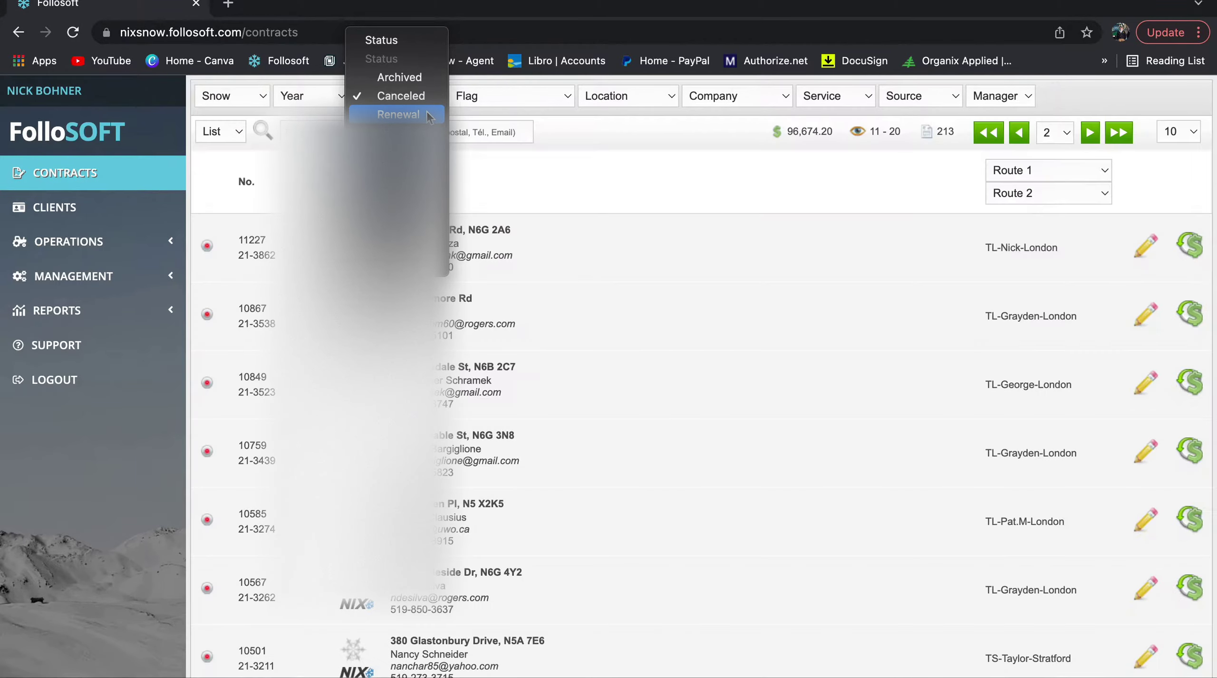
{"action": "left_click", "coordinate": [429, 115]}
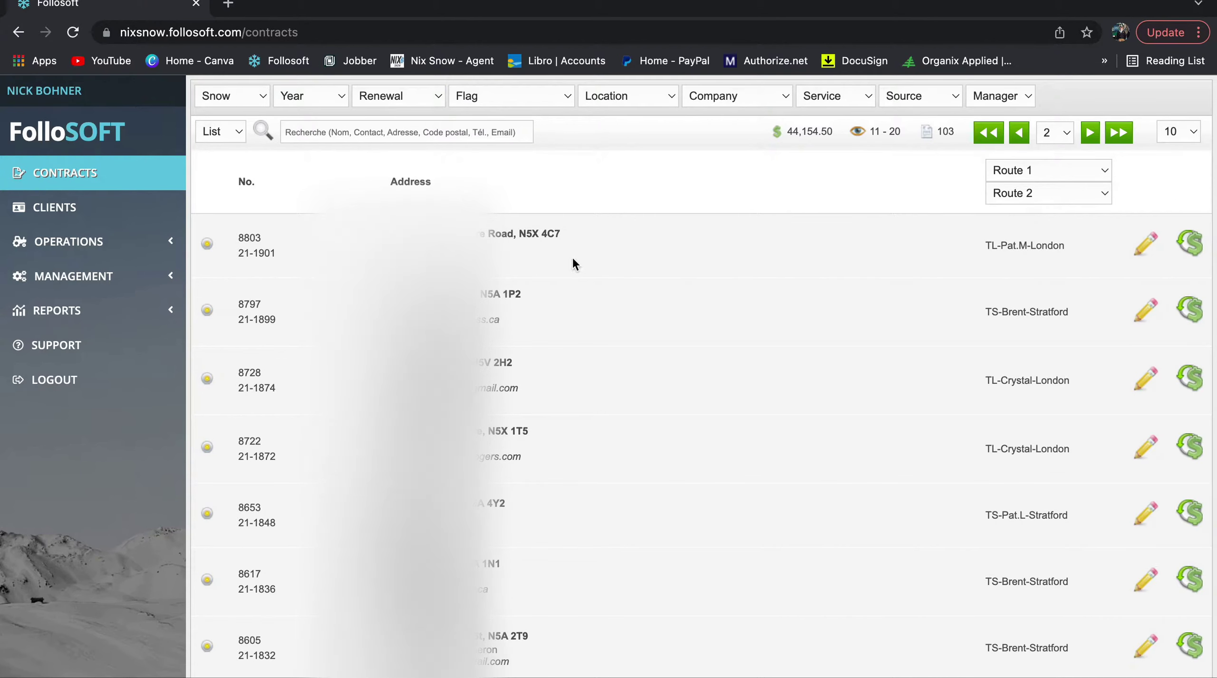
{"action": "scroll", "coordinate": [573, 261], "scroll_direction": "down", "scroll_amount": 1}
{"action": "scroll", "coordinate": [574, 260], "scroll_direction": "down", "scroll_amount": 5}
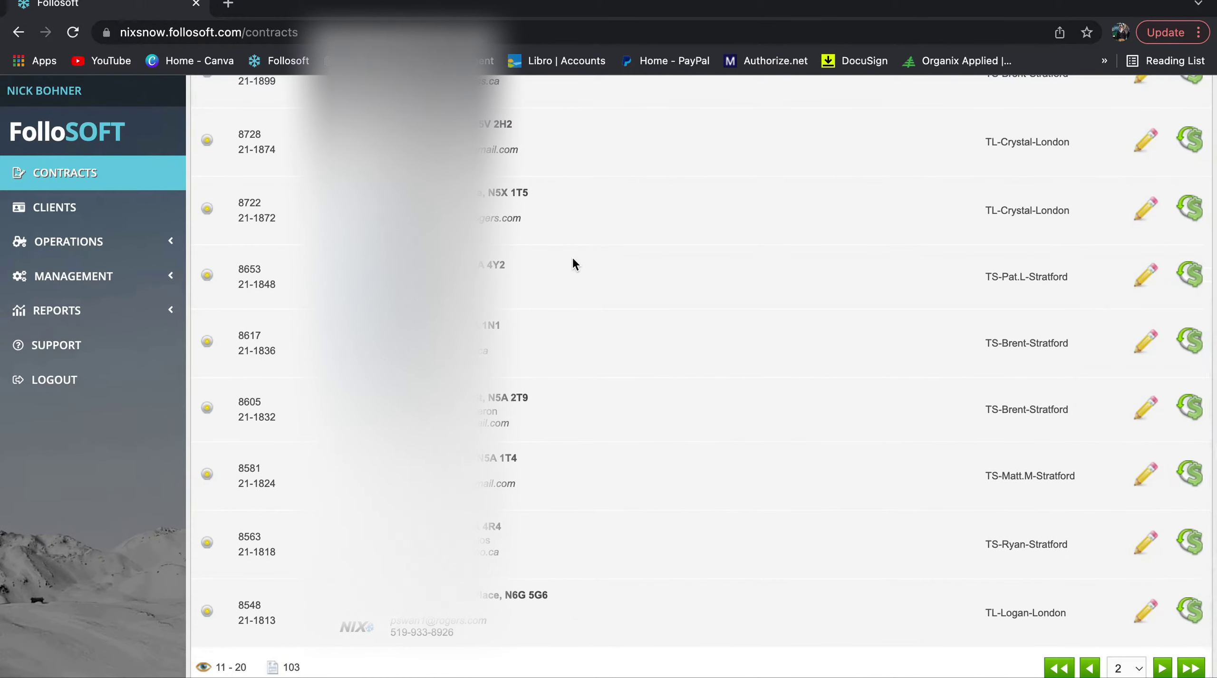
{"action": "scroll", "coordinate": [572, 258], "scroll_direction": "up", "scroll_amount": 6}
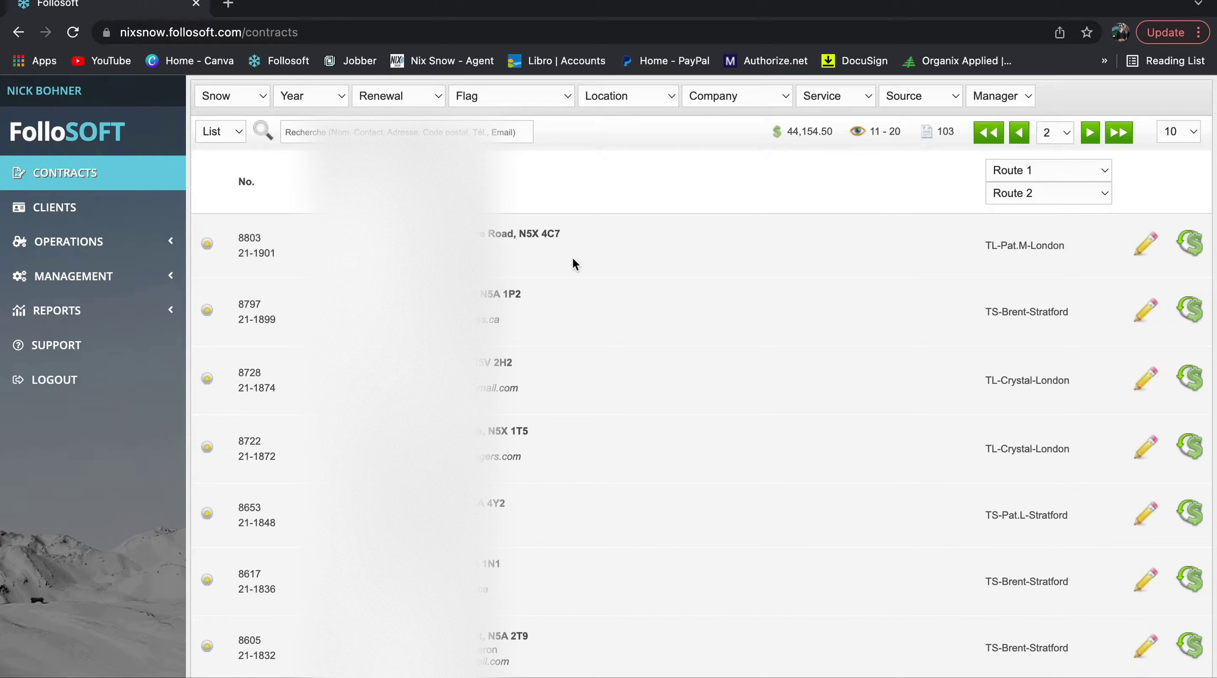
- Display the status choices for the first contract in the renewal list, keeping Renewal
{"action": "left_click", "coordinate": [207, 244]}
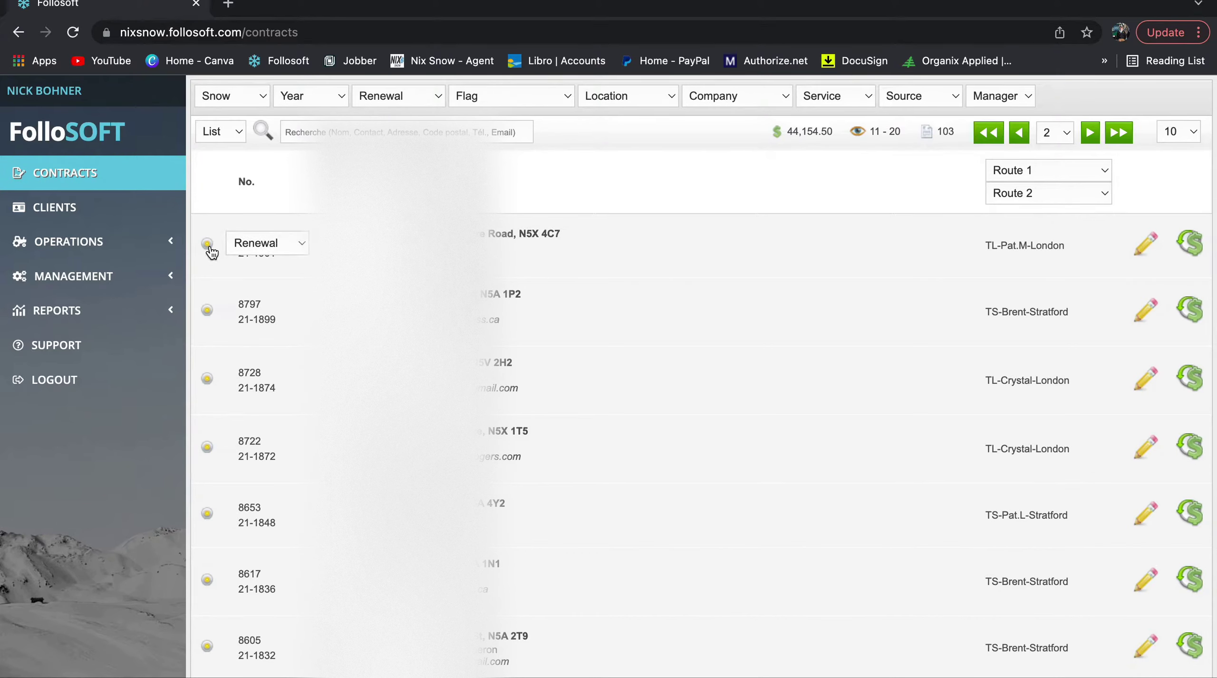
{"action": "left_click", "coordinate": [208, 245]}
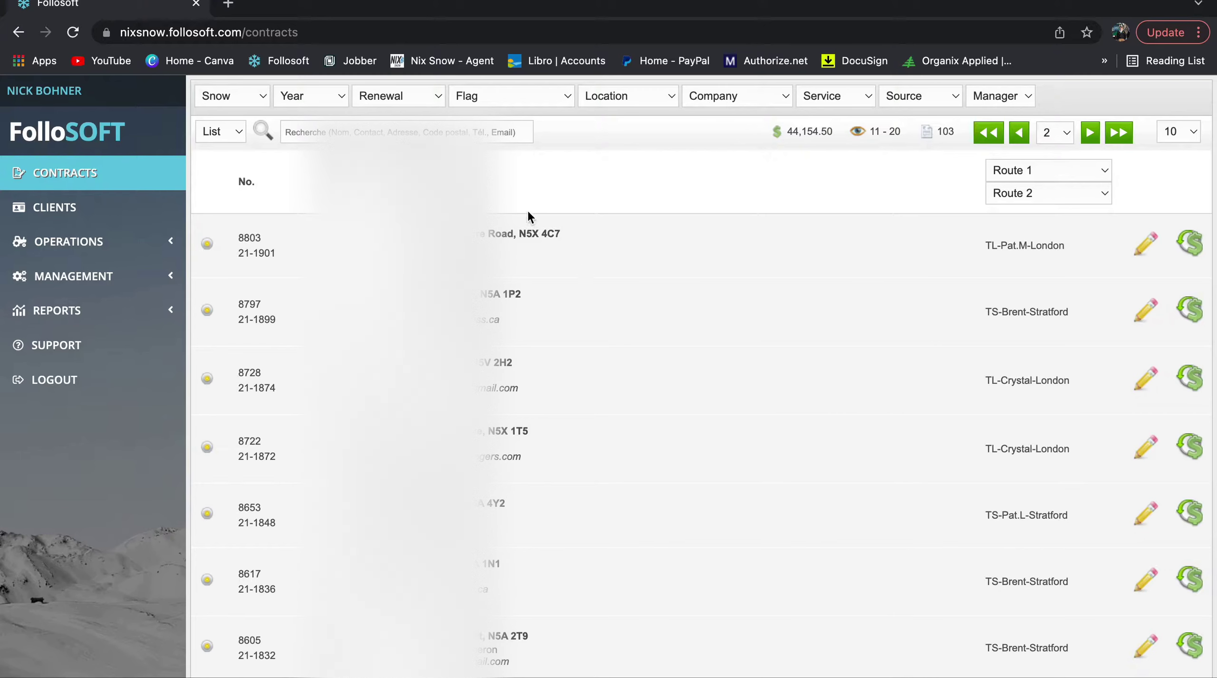
{"action": "left_click", "coordinate": [208, 243]}
{"action": "left_click", "coordinate": [212, 243]}
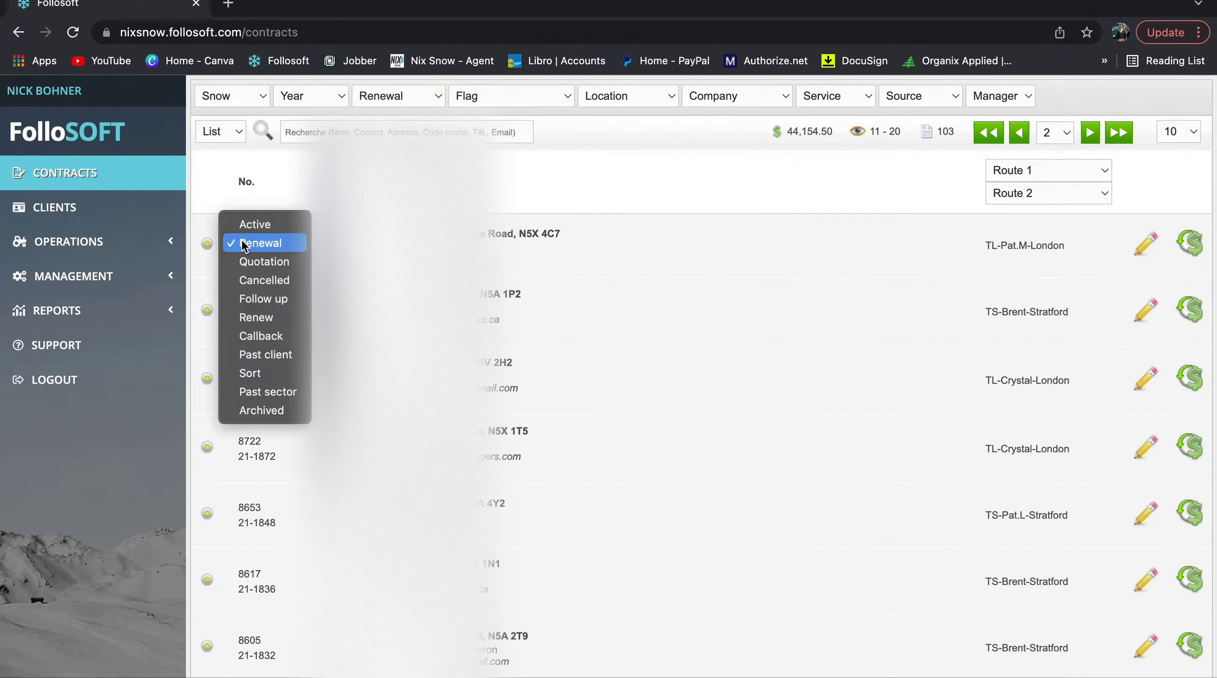
{"action": "left_click", "coordinate": [203, 240]}
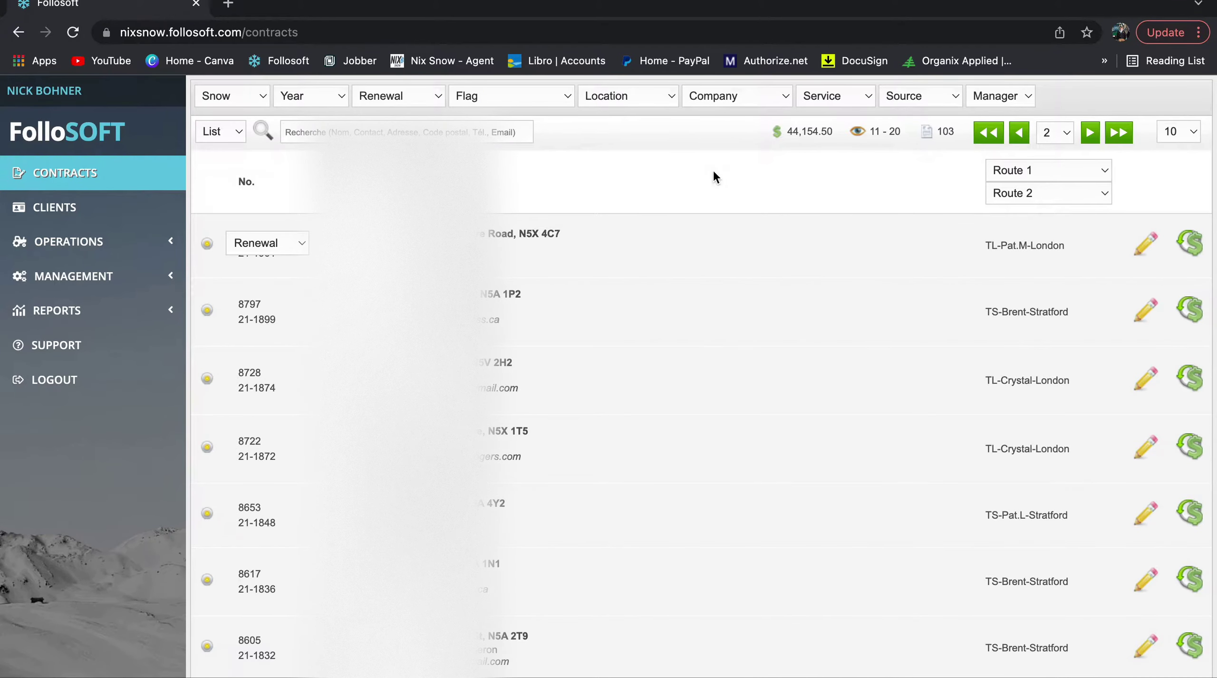
- Filter the contracts by the Active status and switch the status filter to Renew
{"action": "scroll", "coordinate": [713, 177], "scroll_direction": "down", "scroll_amount": 3}
{"action": "scroll", "coordinate": [713, 177], "scroll_direction": "up", "scroll_amount": 3}
{"action": "left_click", "coordinate": [422, 100]}
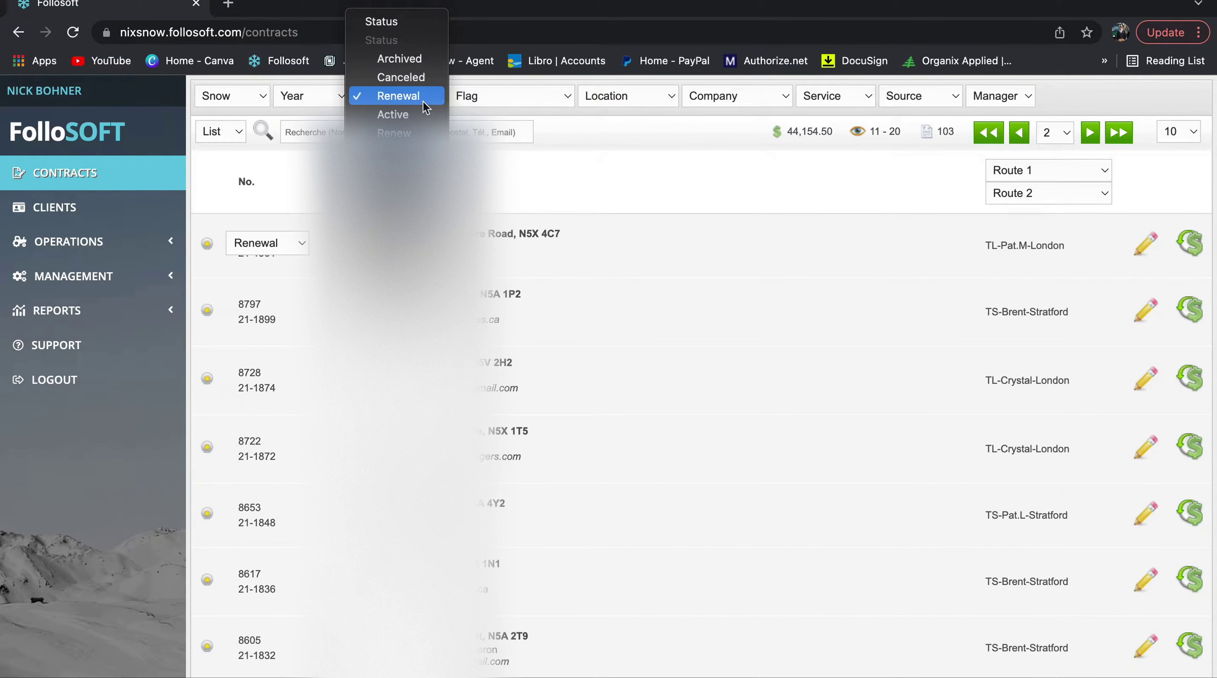
{"action": "left_click", "coordinate": [423, 114]}
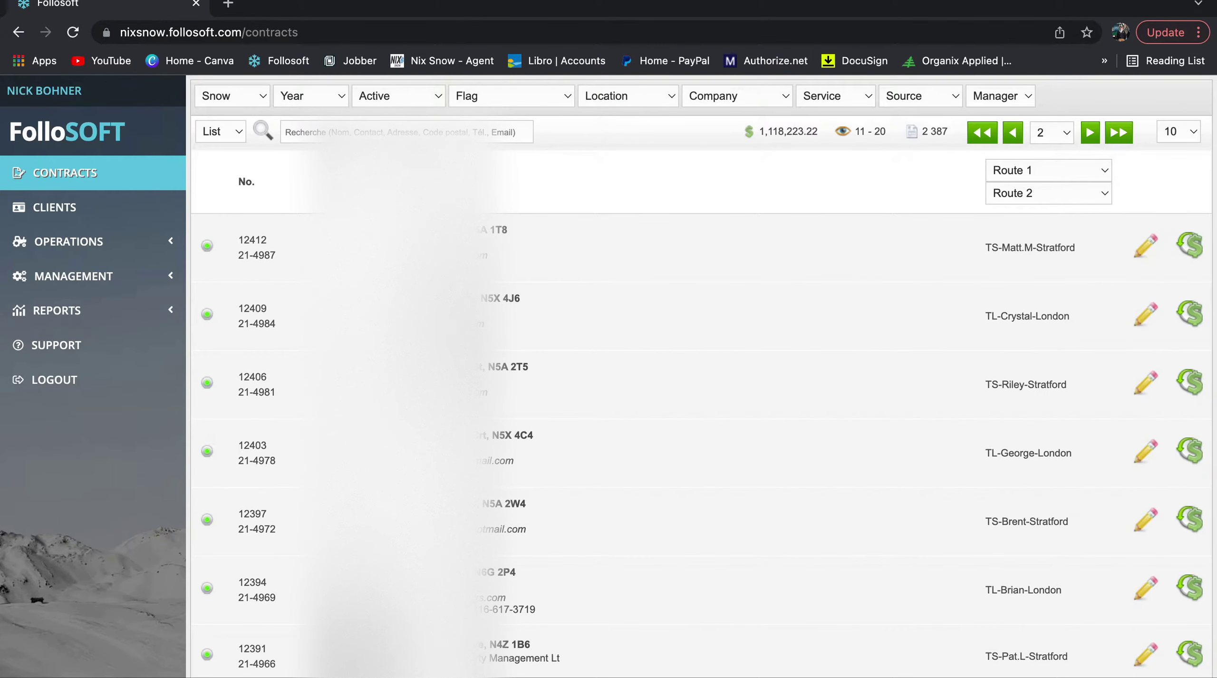
{"action": "left_click", "coordinate": [423, 97]}
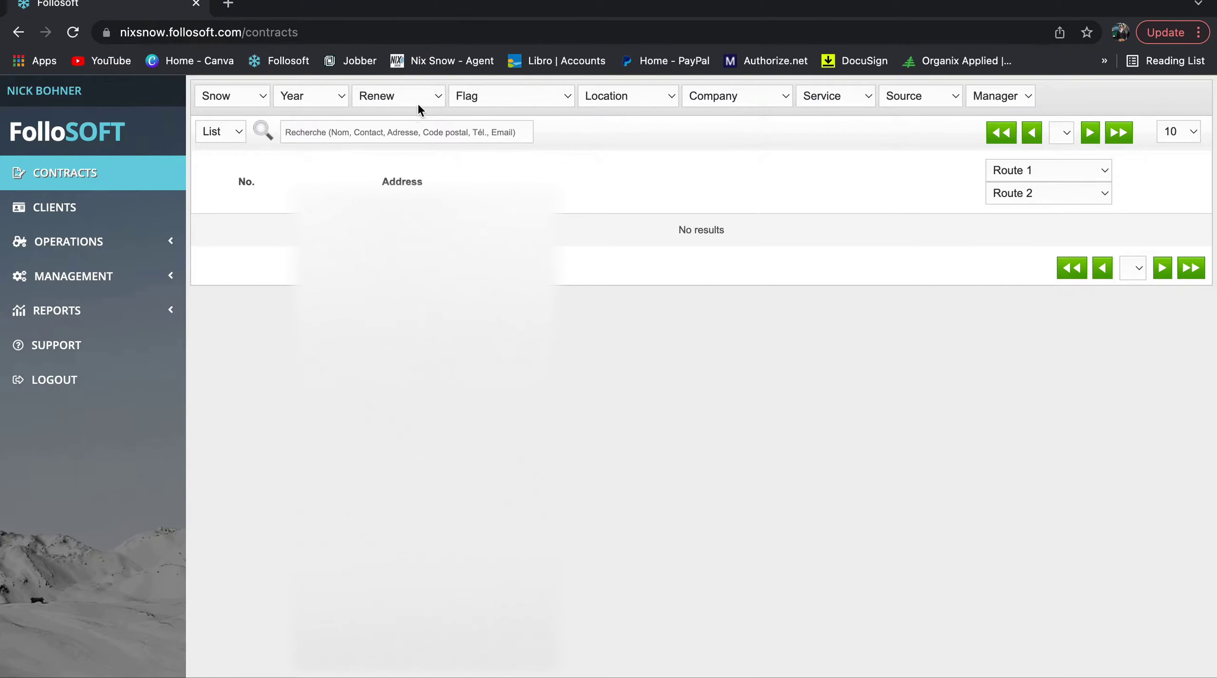
- Filter the contracts by the Follow up status and switch the status filter to Quotation
{"action": "left_click", "coordinate": [419, 97]}
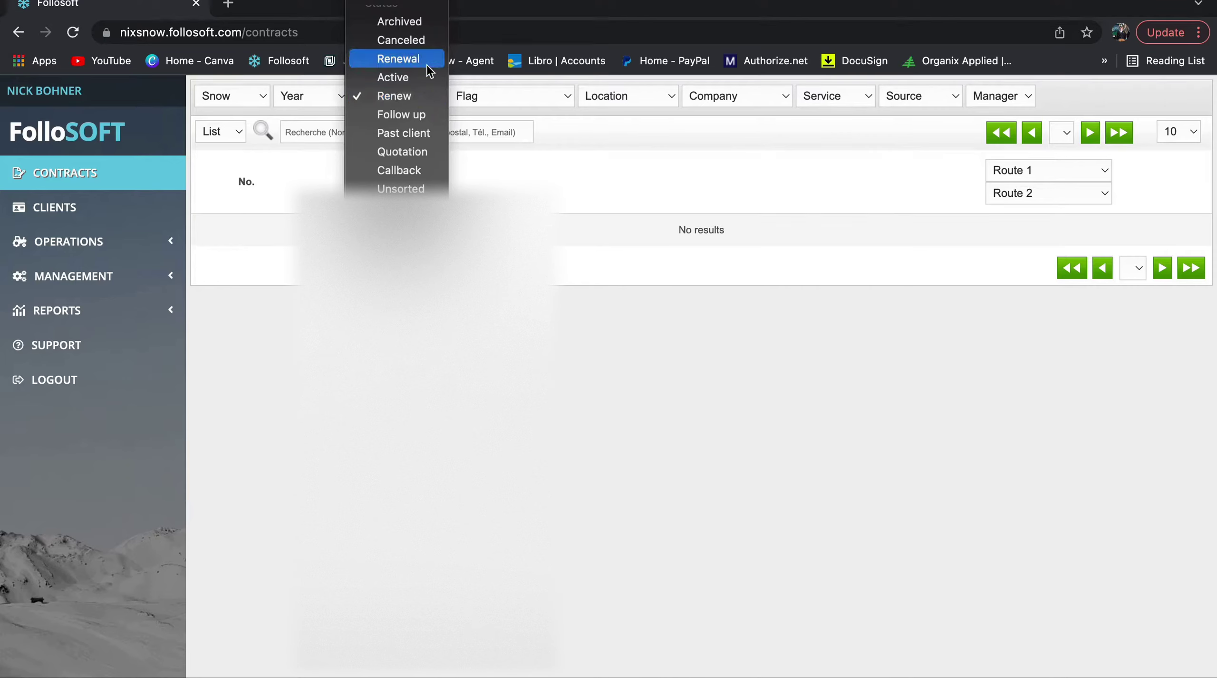
{"action": "left_click", "coordinate": [415, 116]}
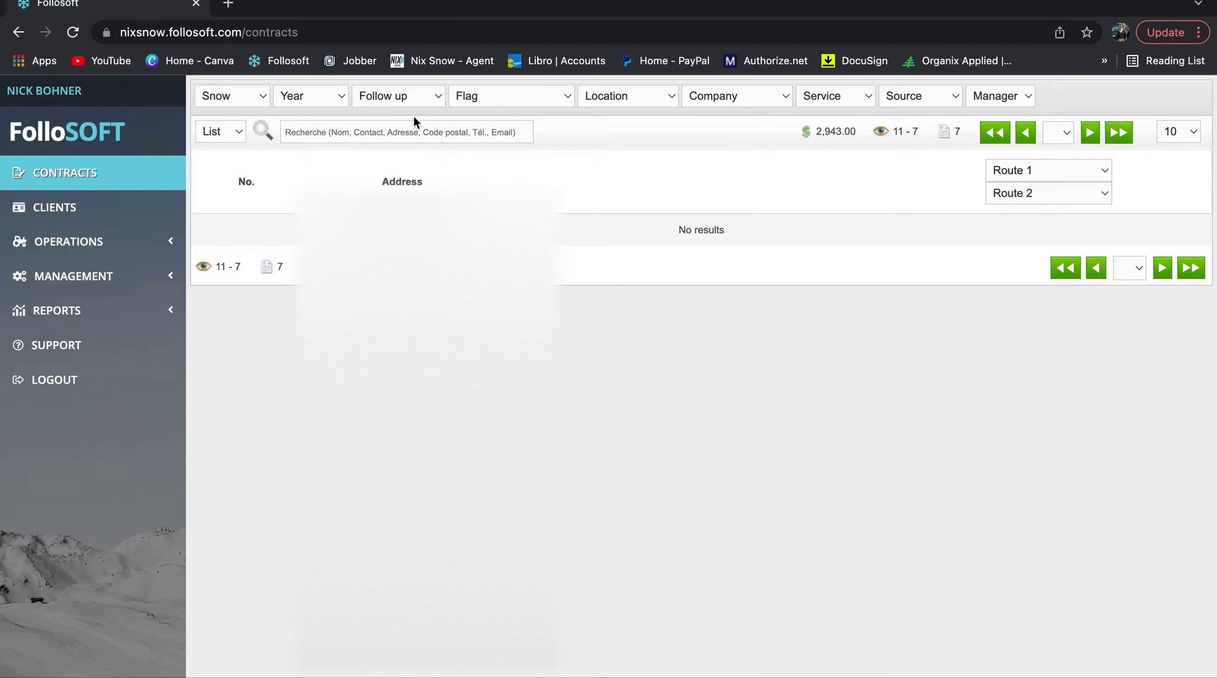
{"action": "left_click", "coordinate": [426, 95]}
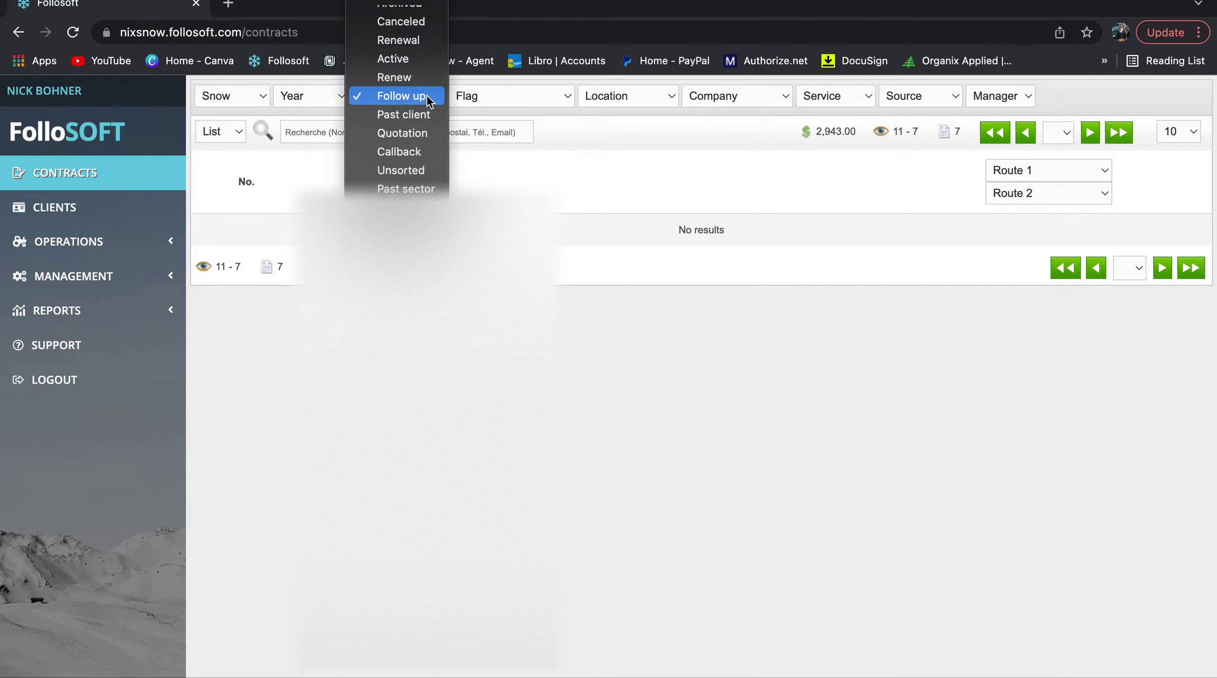
{"action": "left_click", "coordinate": [429, 135]}
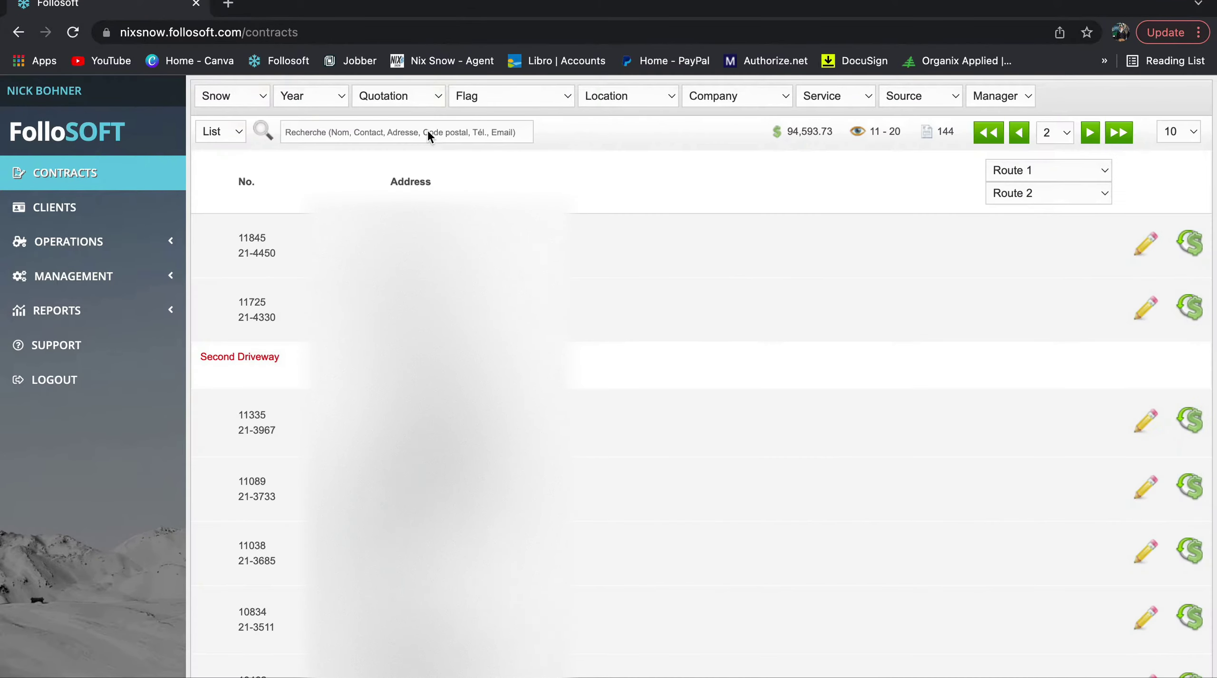
- Open the first quotation for editing, review its services and contract details, and close it without saving
{"action": "left_click", "coordinate": [1146, 247]}
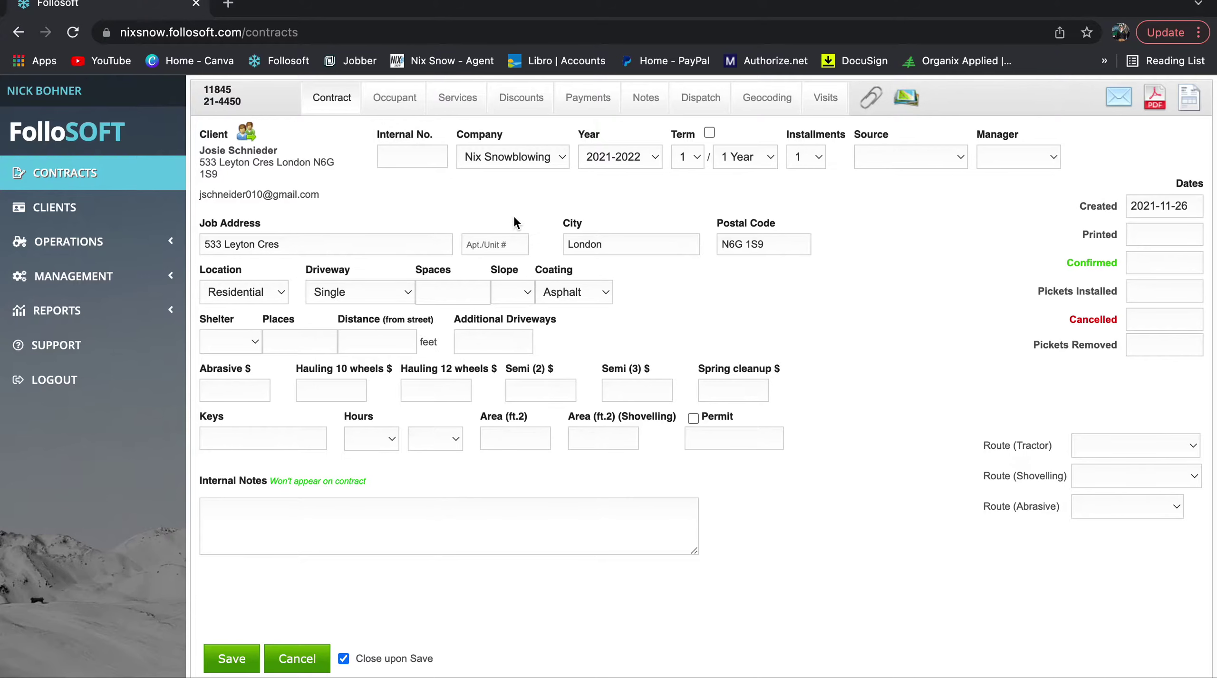
{"action": "left_click", "coordinate": [469, 100]}
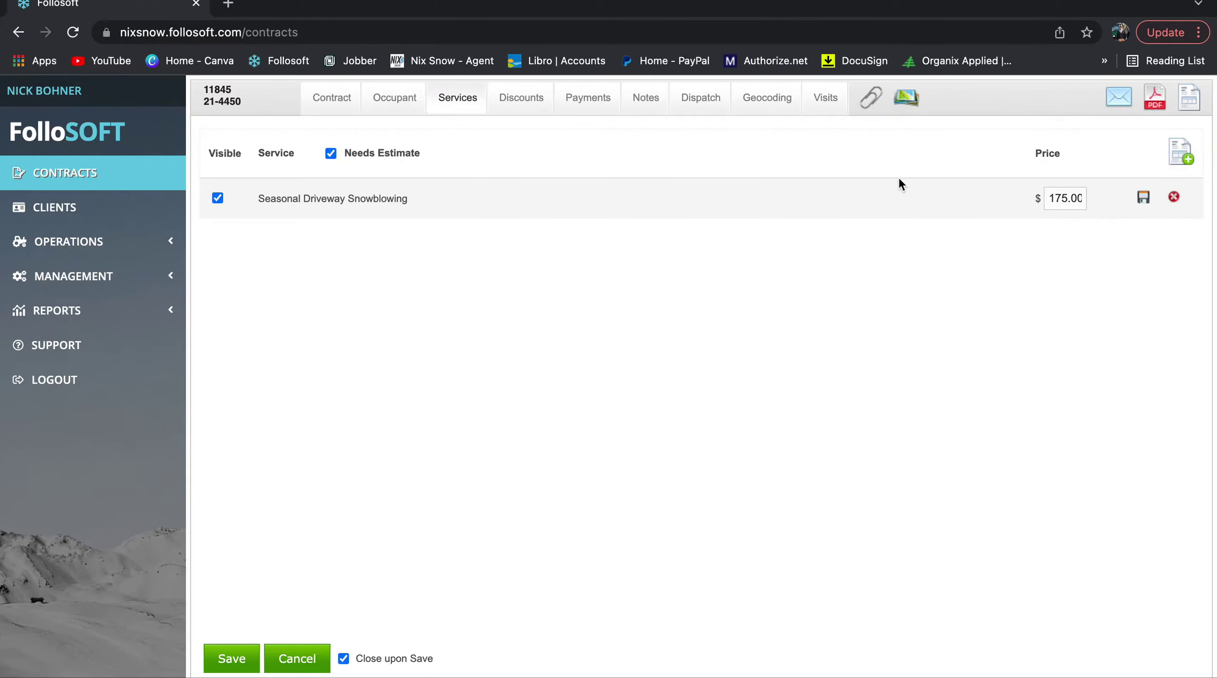
{"action": "left_click", "coordinate": [320, 108]}
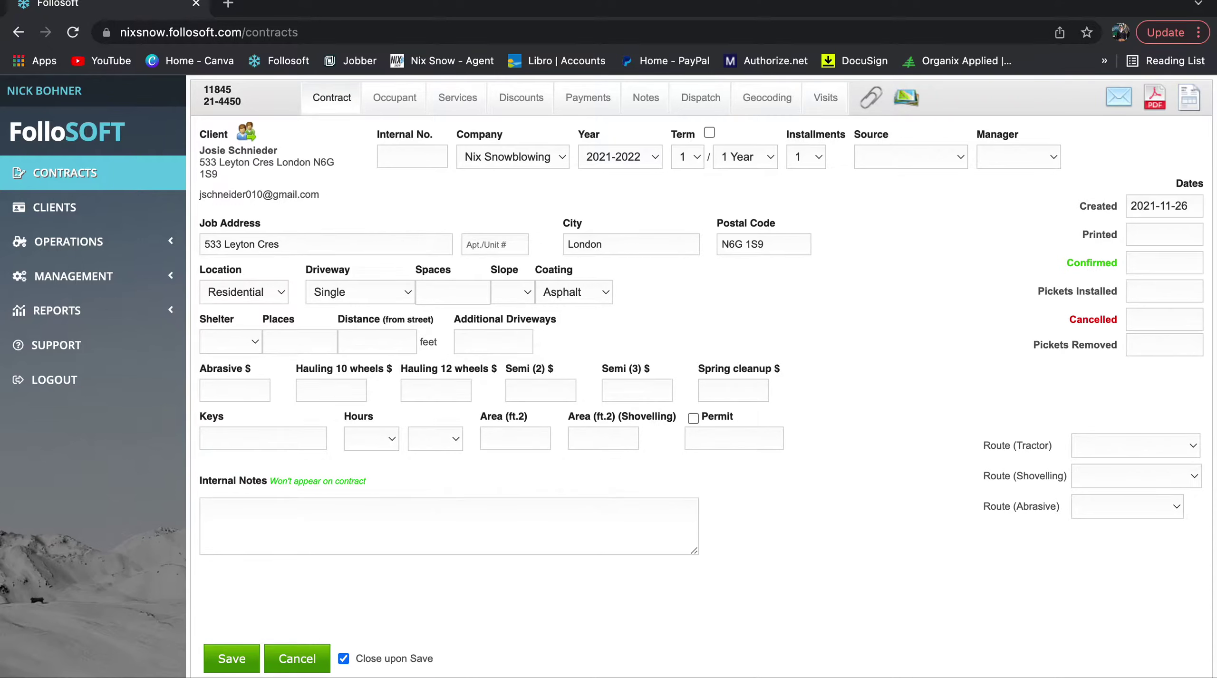
{"action": "left_click", "coordinate": [299, 658]}
- Filter the contracts by the Callback status and switch the status filter to Unsorted
{"action": "left_click", "coordinate": [402, 97]}
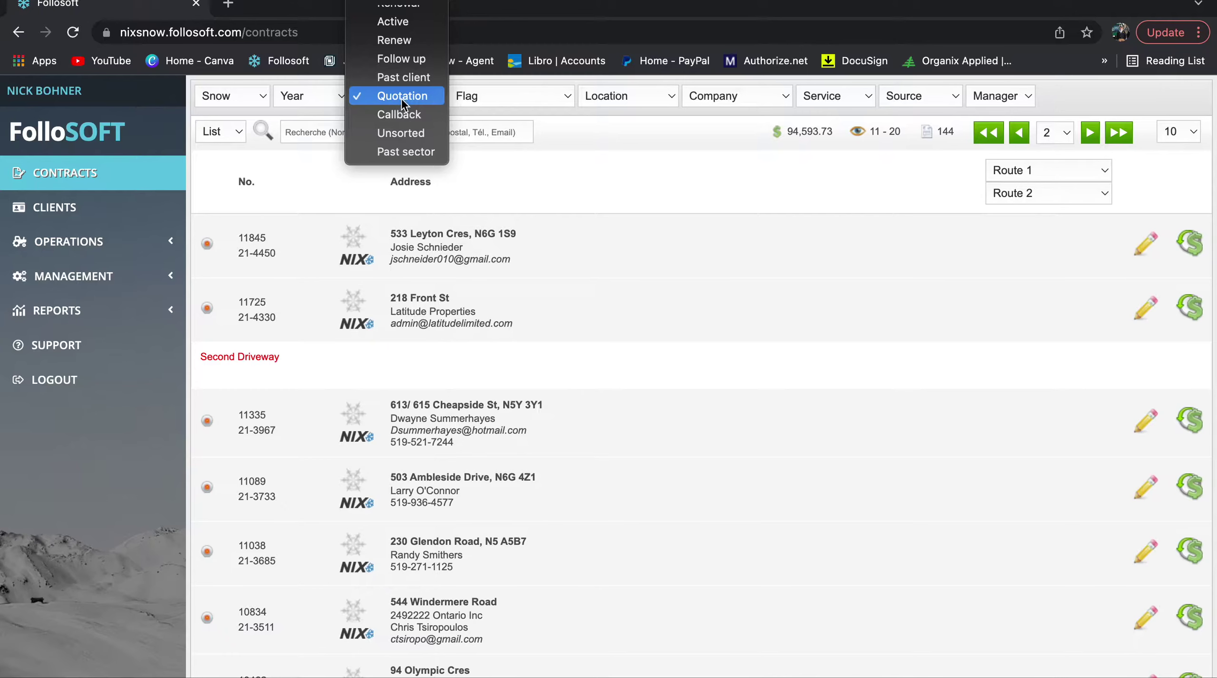
{"action": "left_click", "coordinate": [401, 111]}
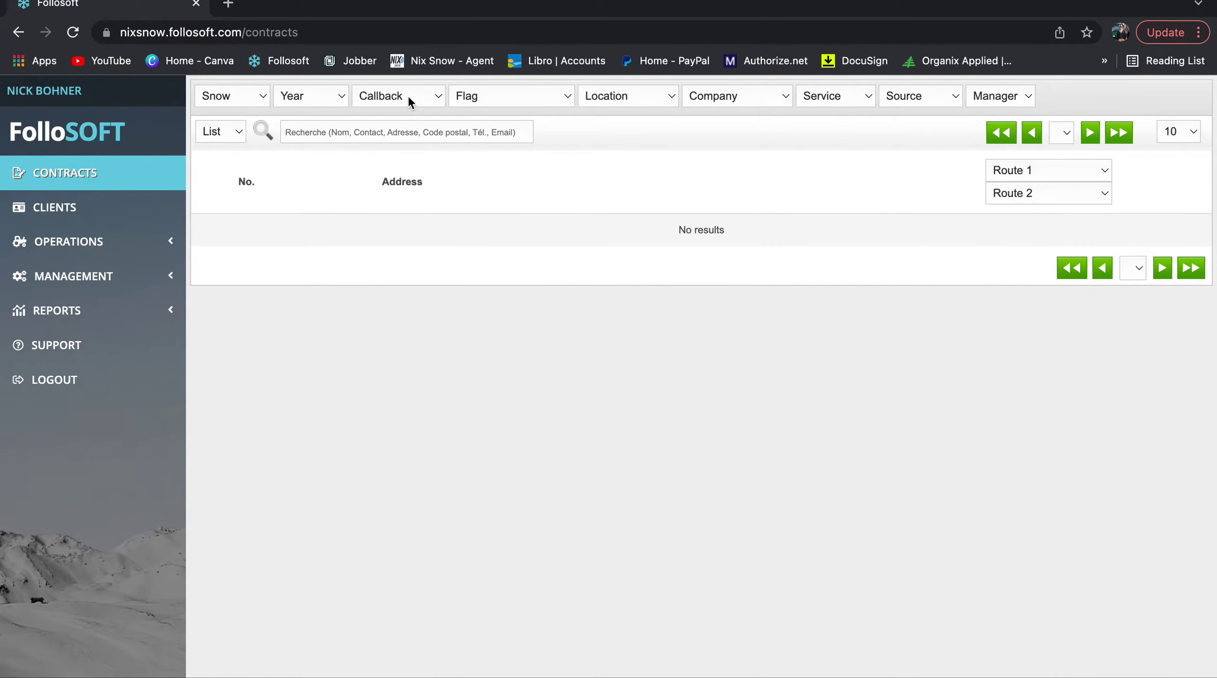
{"action": "left_click", "coordinate": [406, 94]}
{"action": "left_click", "coordinate": [425, 115]}
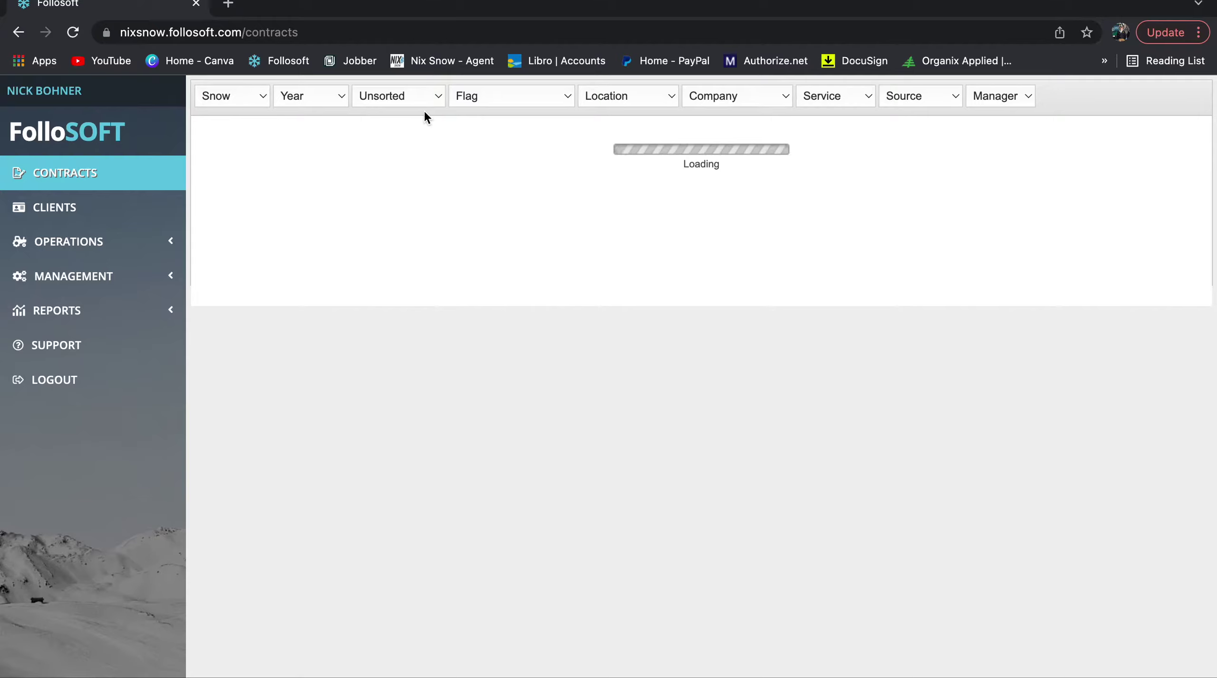
- Review the available status choices and clear the status filter so contracts of every status are listed
{"action": "left_click", "coordinate": [424, 97]}
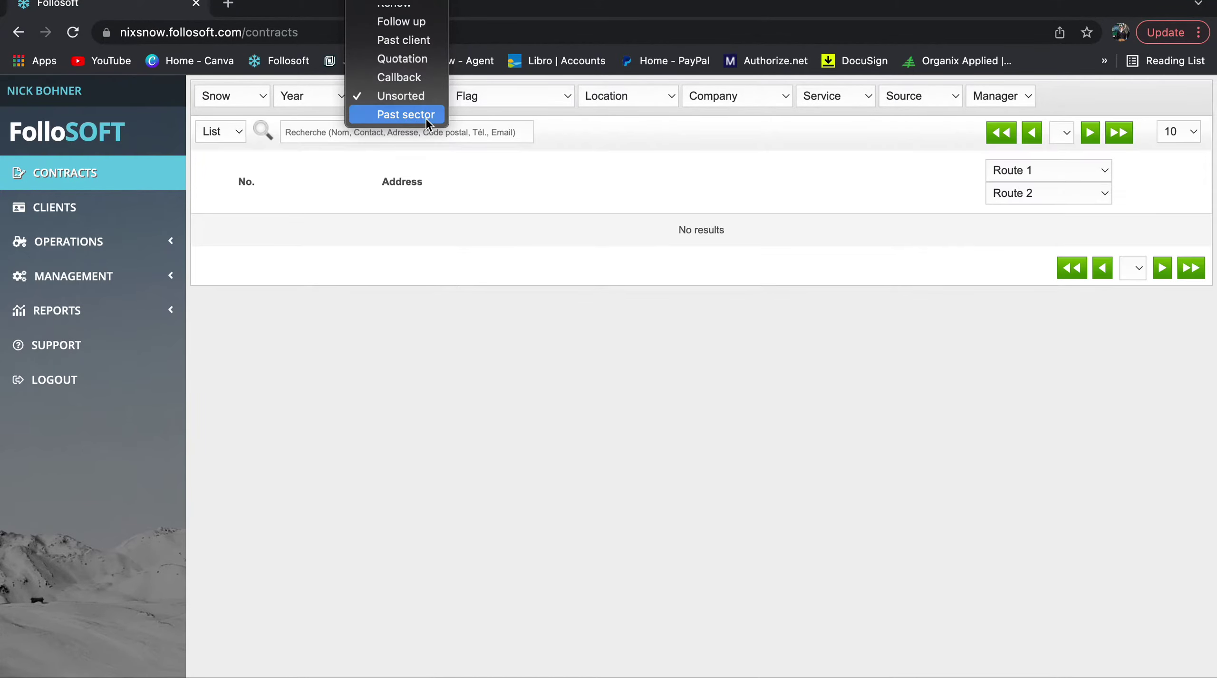
{"action": "scroll", "coordinate": [427, 123], "scroll_direction": "up", "scroll_amount": 3}
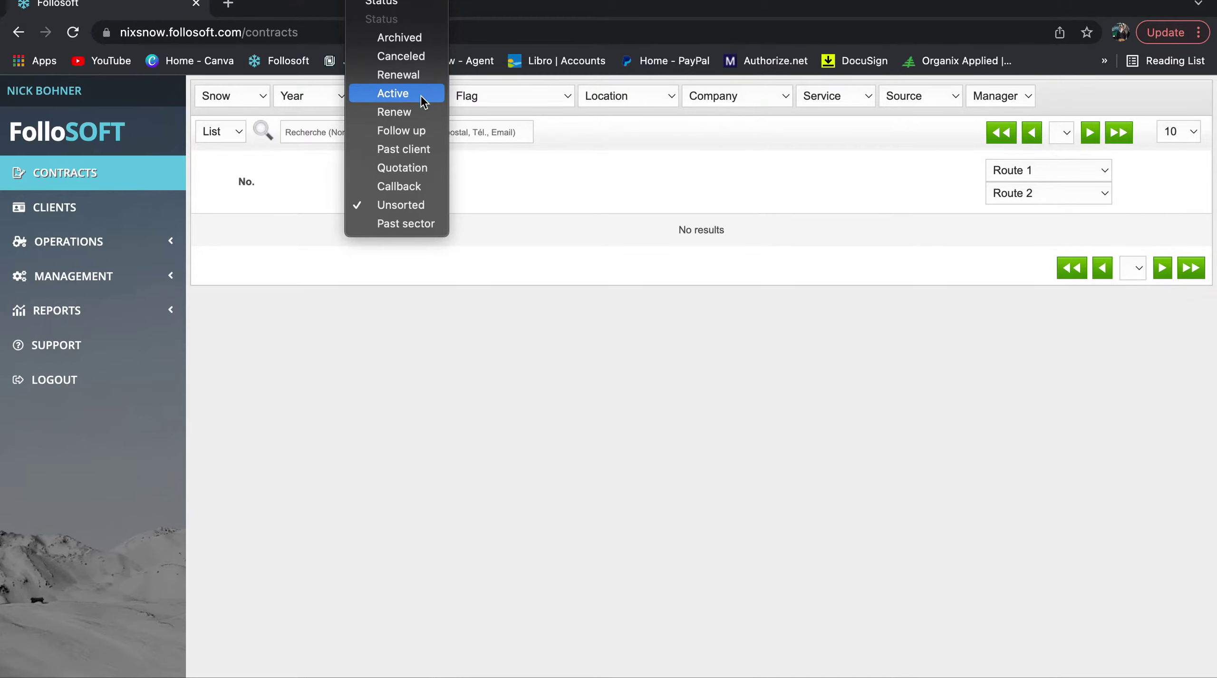
{"action": "left_click", "coordinate": [558, 242]}
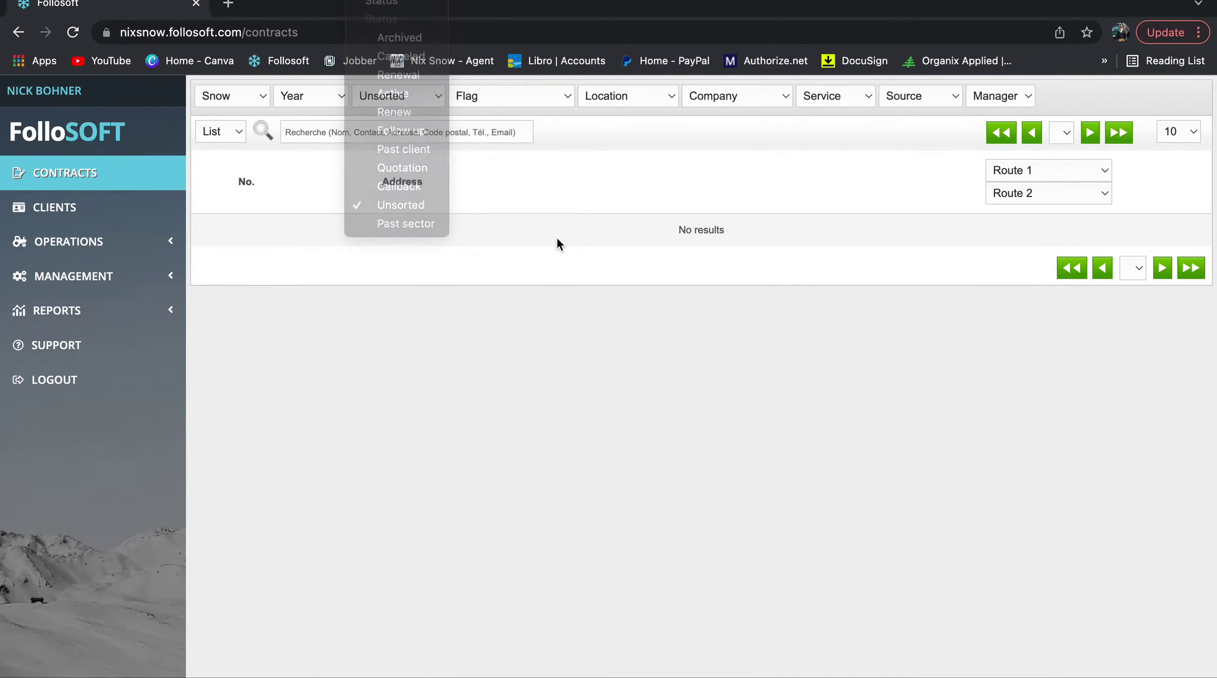
{"action": "left_click", "coordinate": [400, 106]}
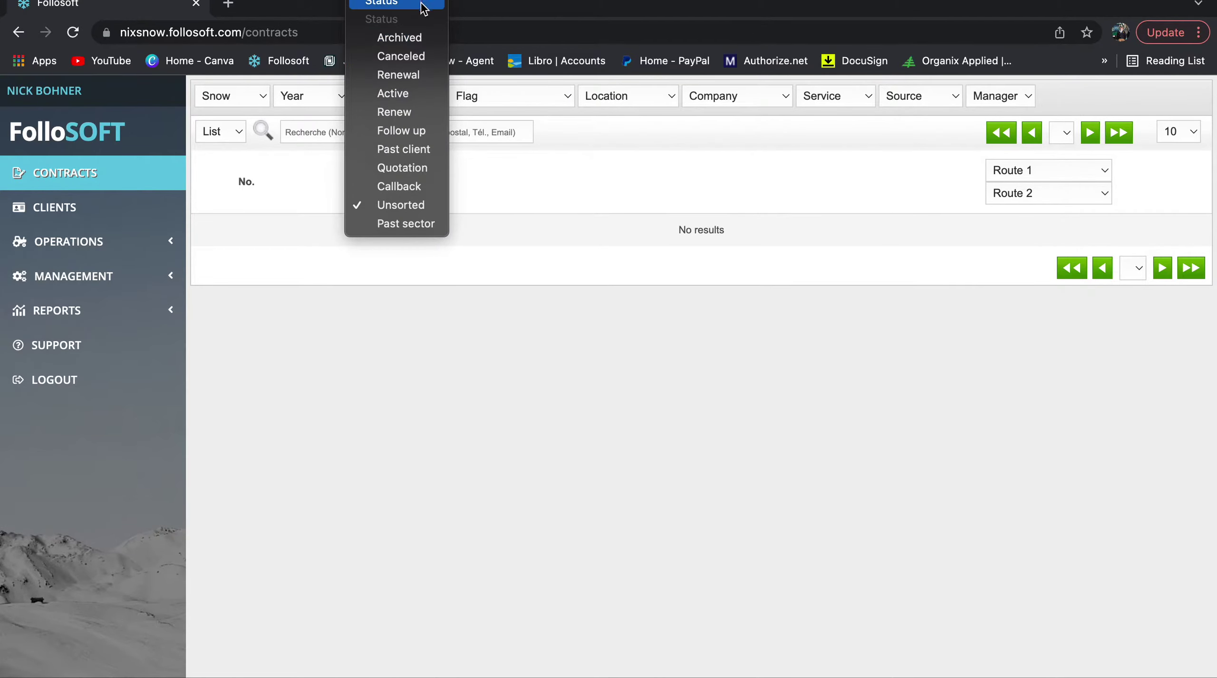
{"action": "left_click", "coordinate": [422, 9]}
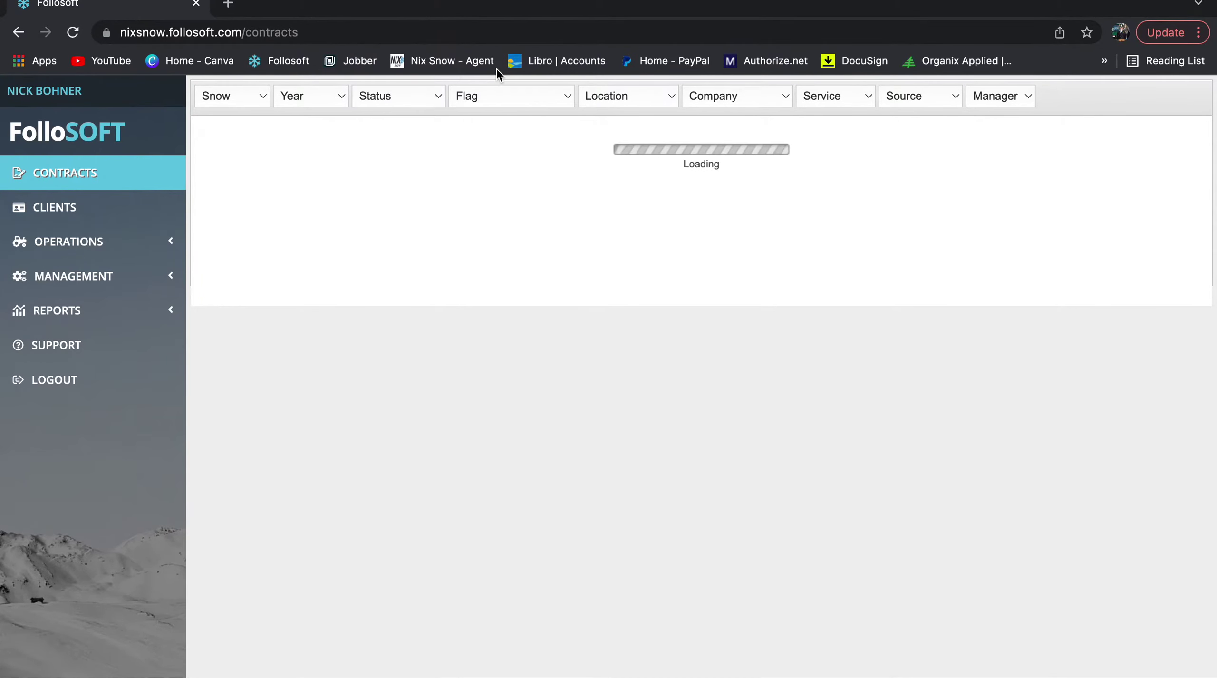
- Filter the contracts by the Active status and the Pickets to be Installed flag
{"action": "left_click", "coordinate": [530, 100]}
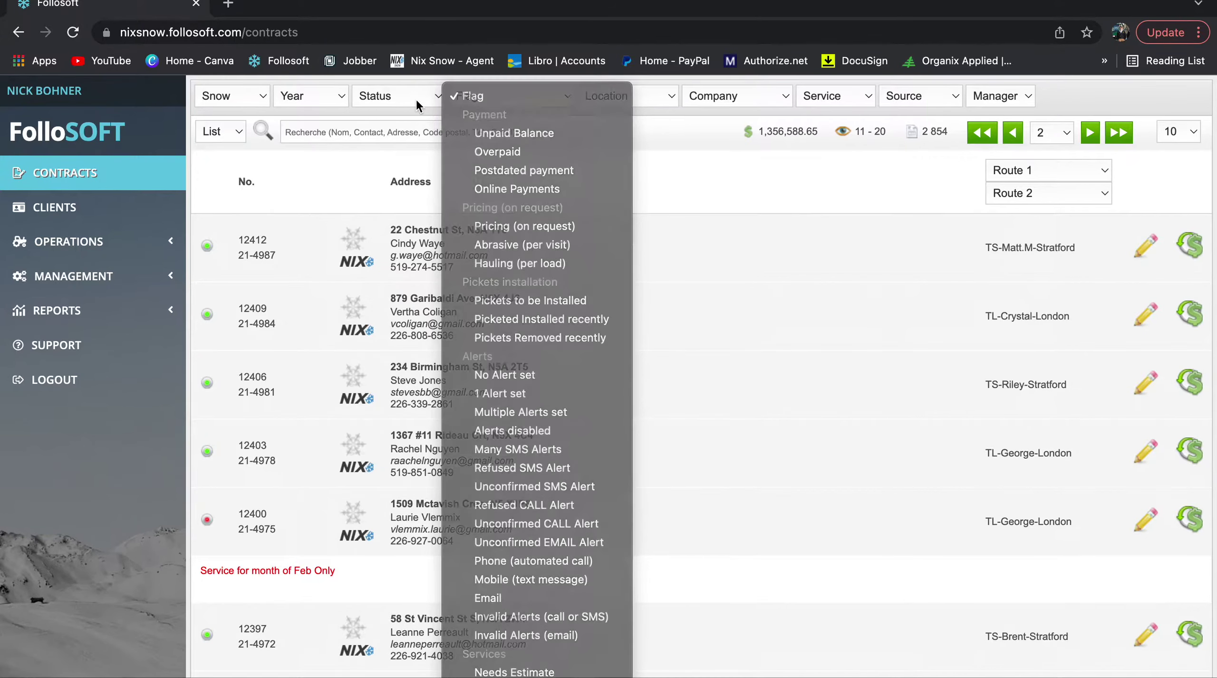
{"action": "left_click", "coordinate": [415, 98]}
{"action": "left_click", "coordinate": [420, 188]}
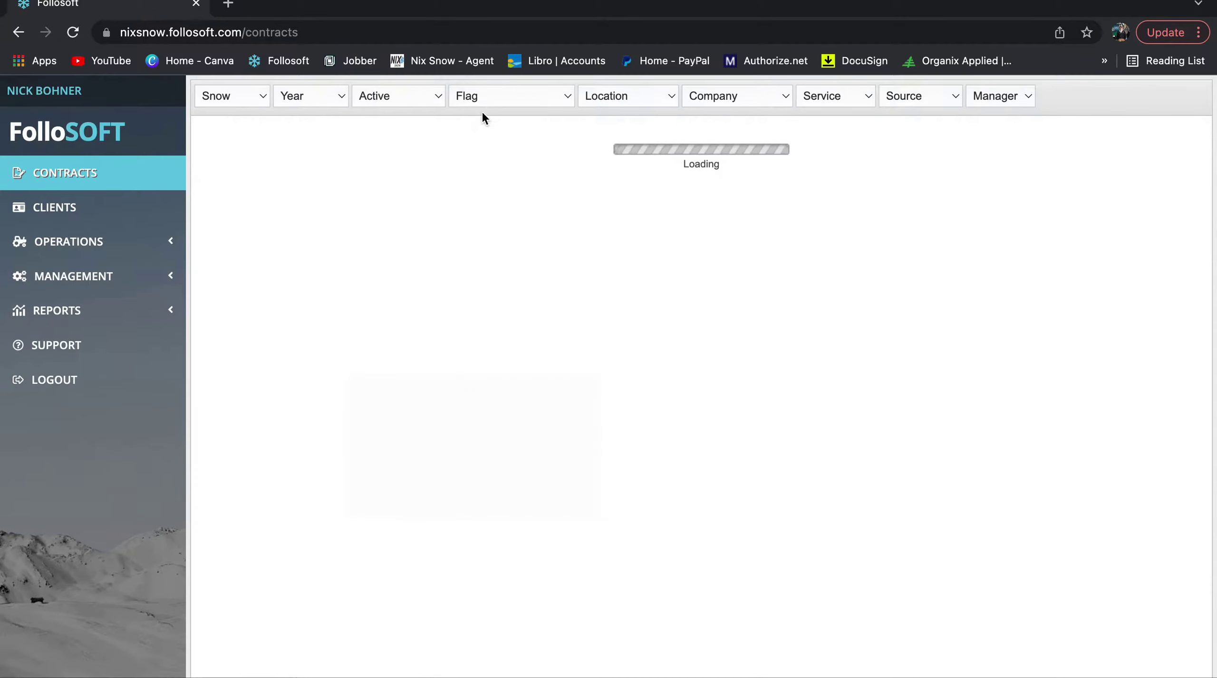
{"action": "left_click", "coordinate": [496, 95]}
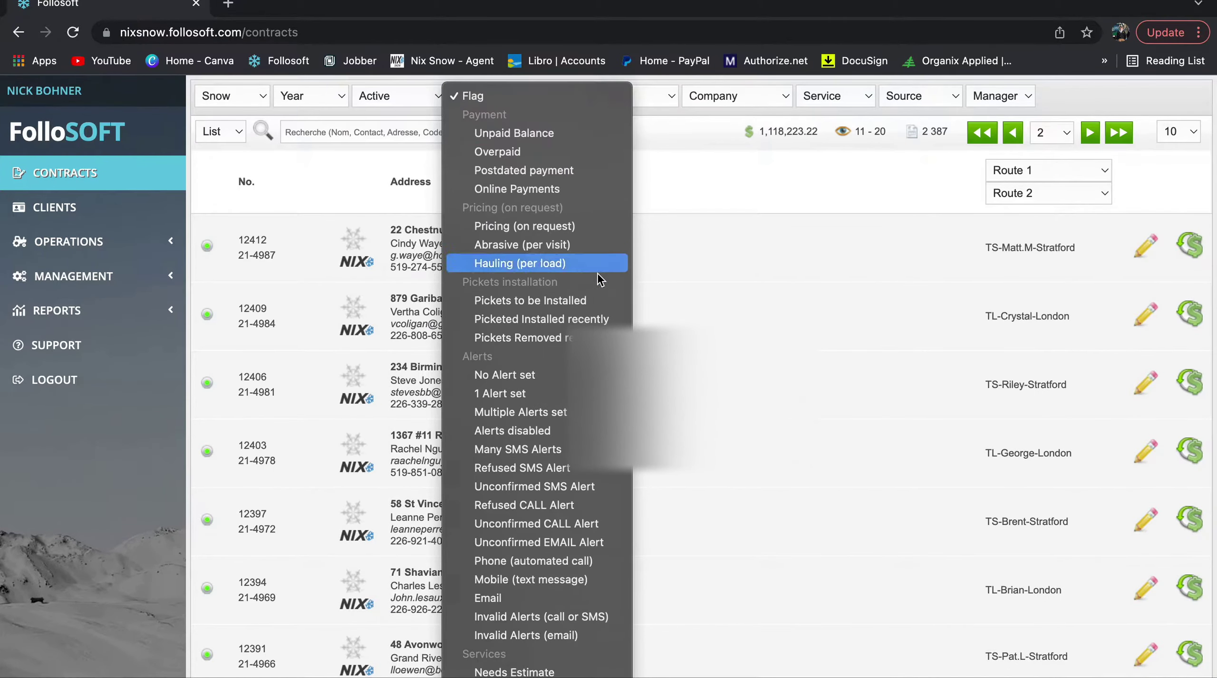
{"action": "left_click", "coordinate": [600, 297]}
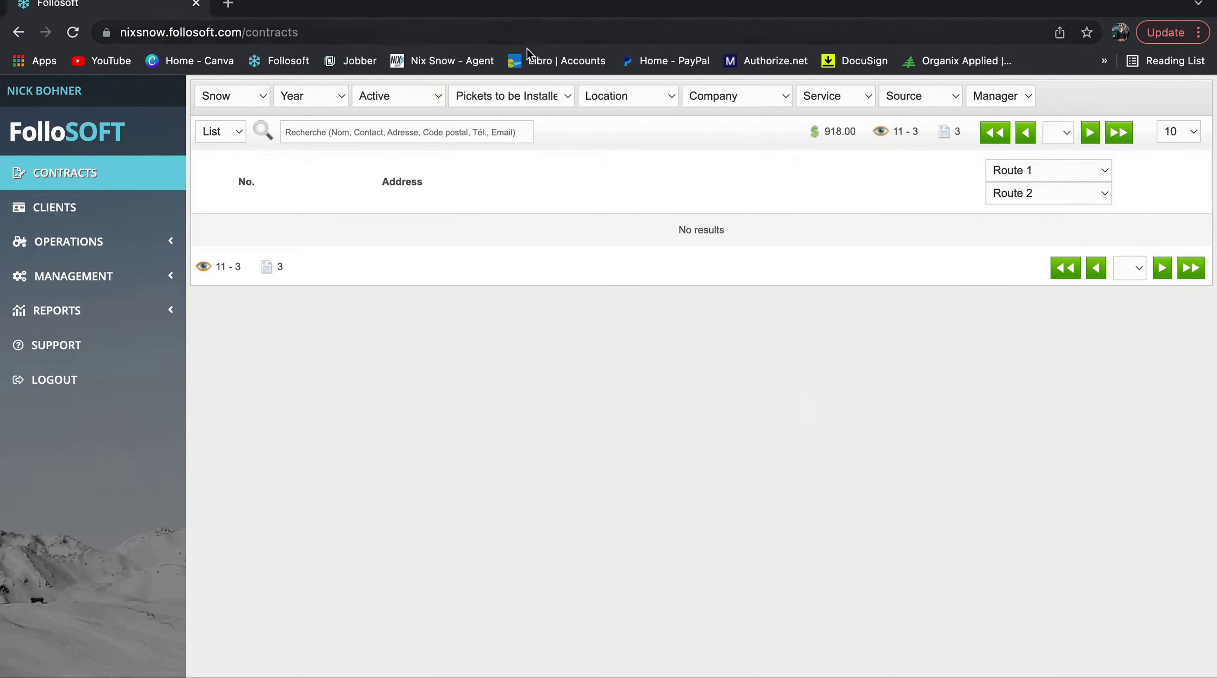
- Switch the flag filter to No Email and look through the listed active contracts
{"action": "left_click", "coordinate": [556, 98]}
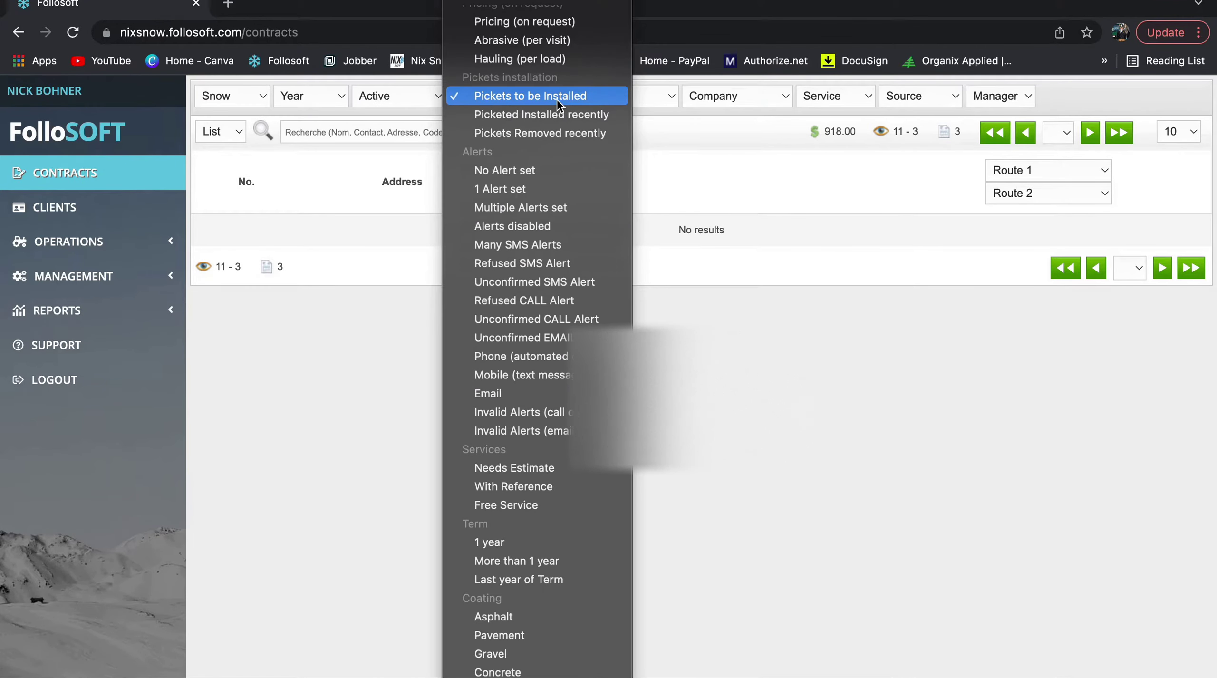
{"action": "scroll", "coordinate": [557, 189], "scroll_direction": "down", "scroll_amount": 5}
{"action": "scroll", "coordinate": [557, 188], "scroll_direction": "down", "scroll_amount": 2}
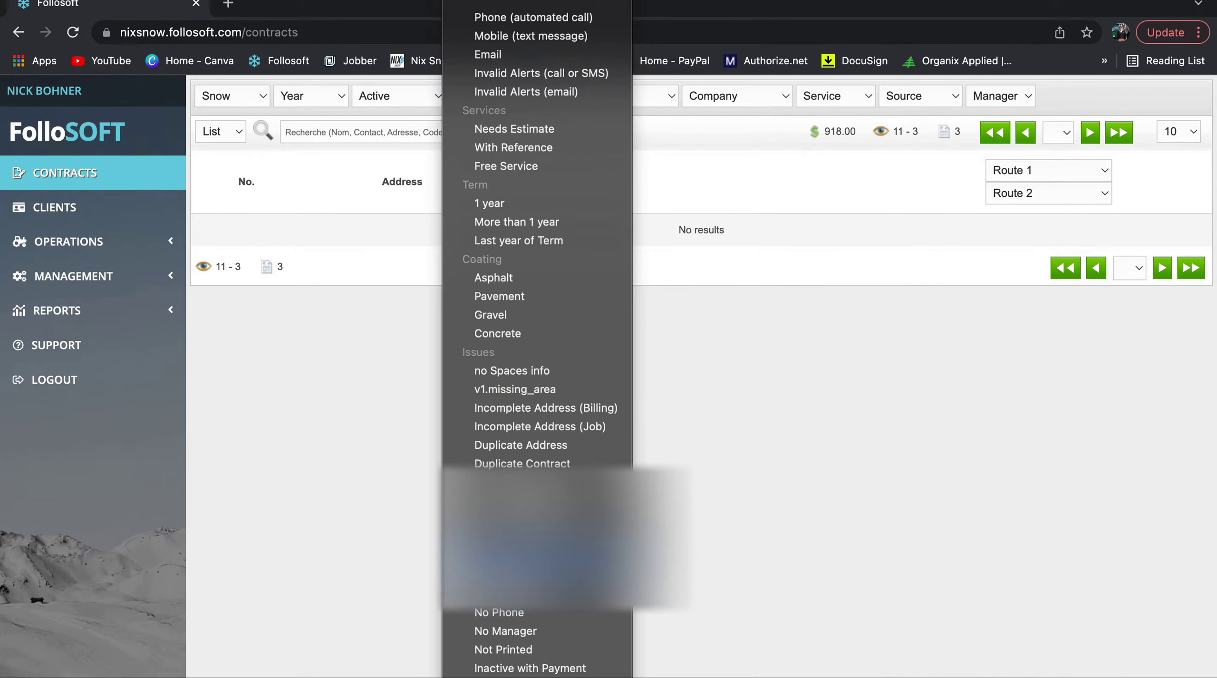
{"action": "left_click", "coordinate": [598, 566]}
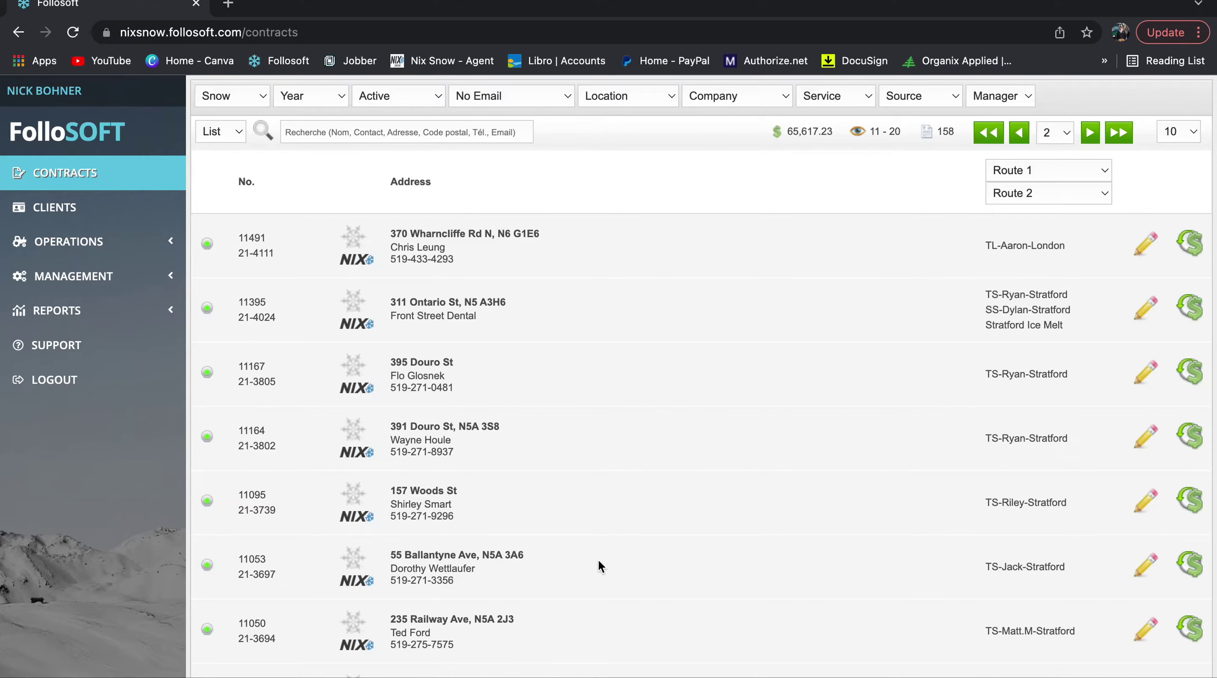
{"action": "scroll", "coordinate": [749, 365], "scroll_direction": "down", "scroll_amount": 5}
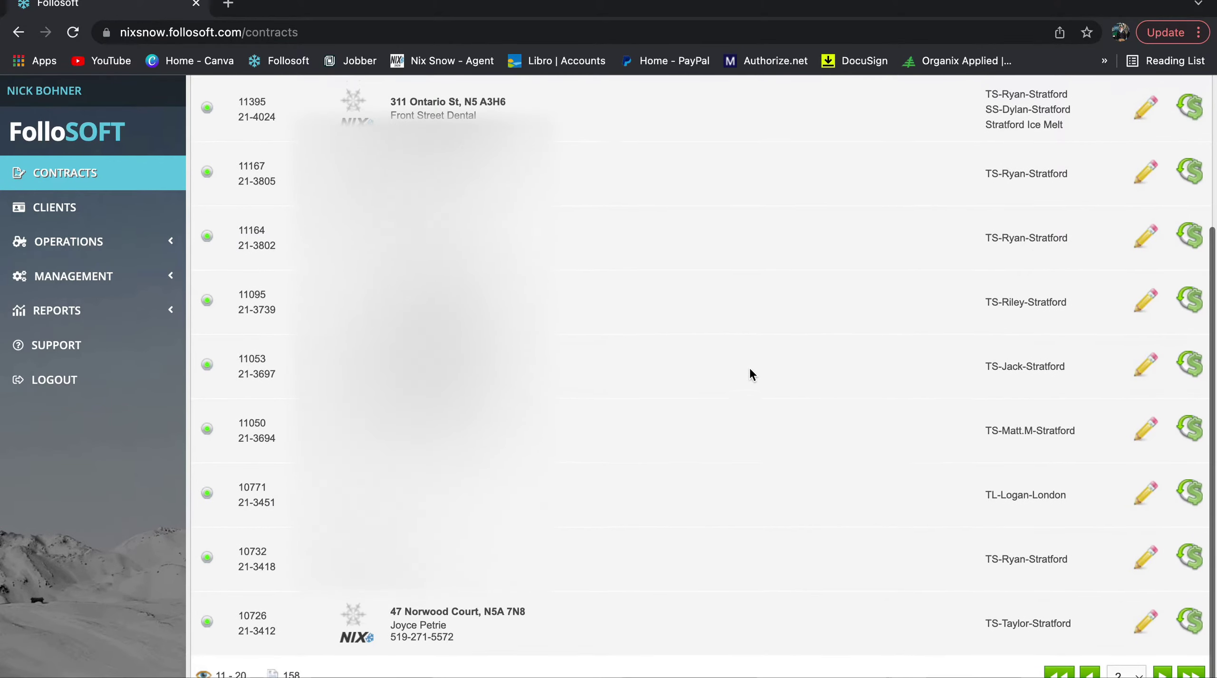
{"action": "scroll", "coordinate": [750, 369], "scroll_direction": "up", "scroll_amount": 2}
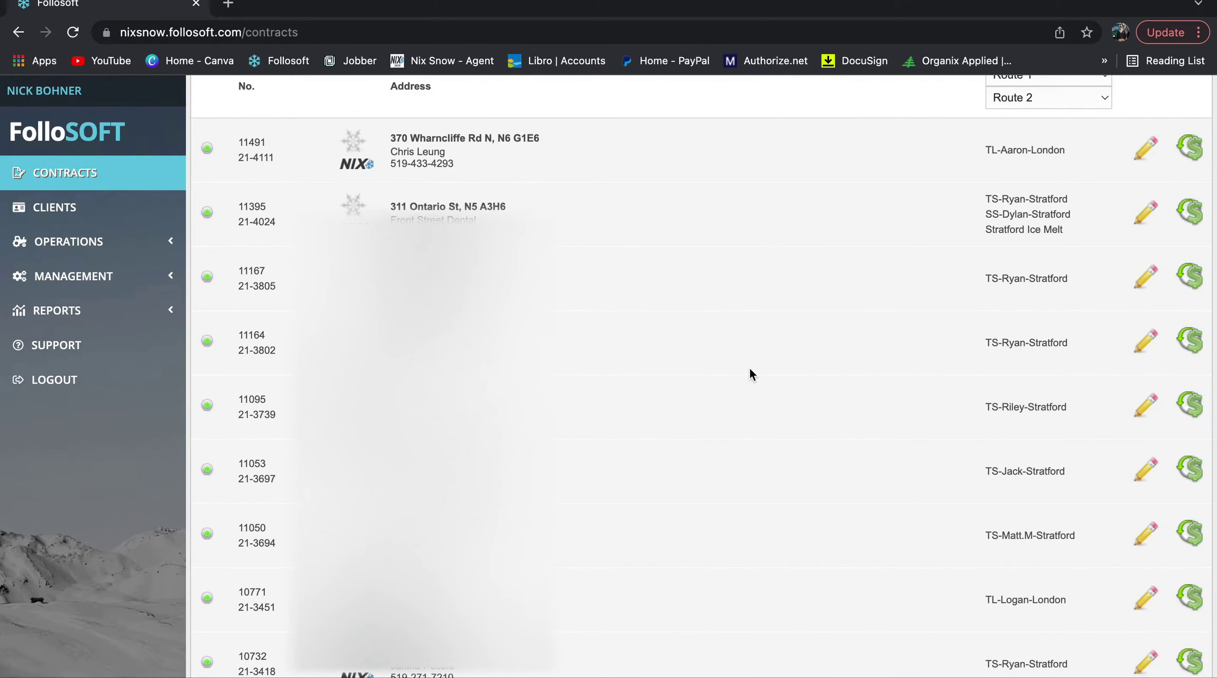
{"action": "scroll", "coordinate": [749, 370], "scroll_direction": "up", "scroll_amount": 2}
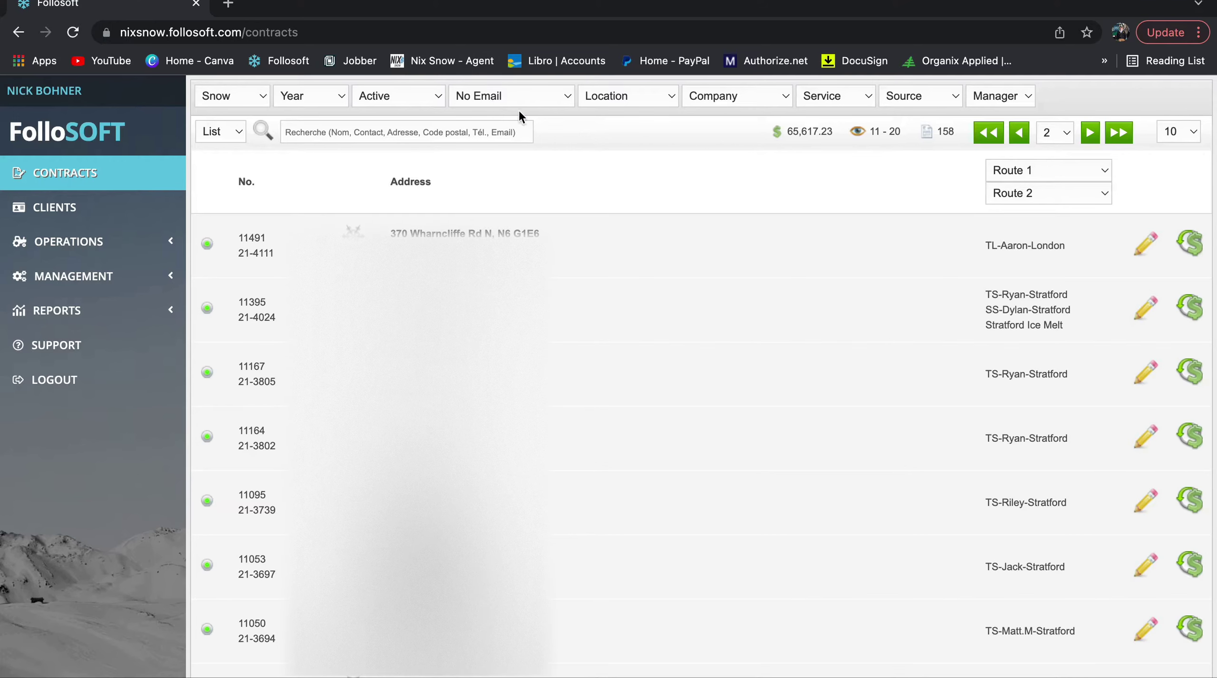
- Filter the active contracts by the Missing Payment flag and switch the flag filter to No Geocoding
{"action": "left_click", "coordinate": [526, 91]}
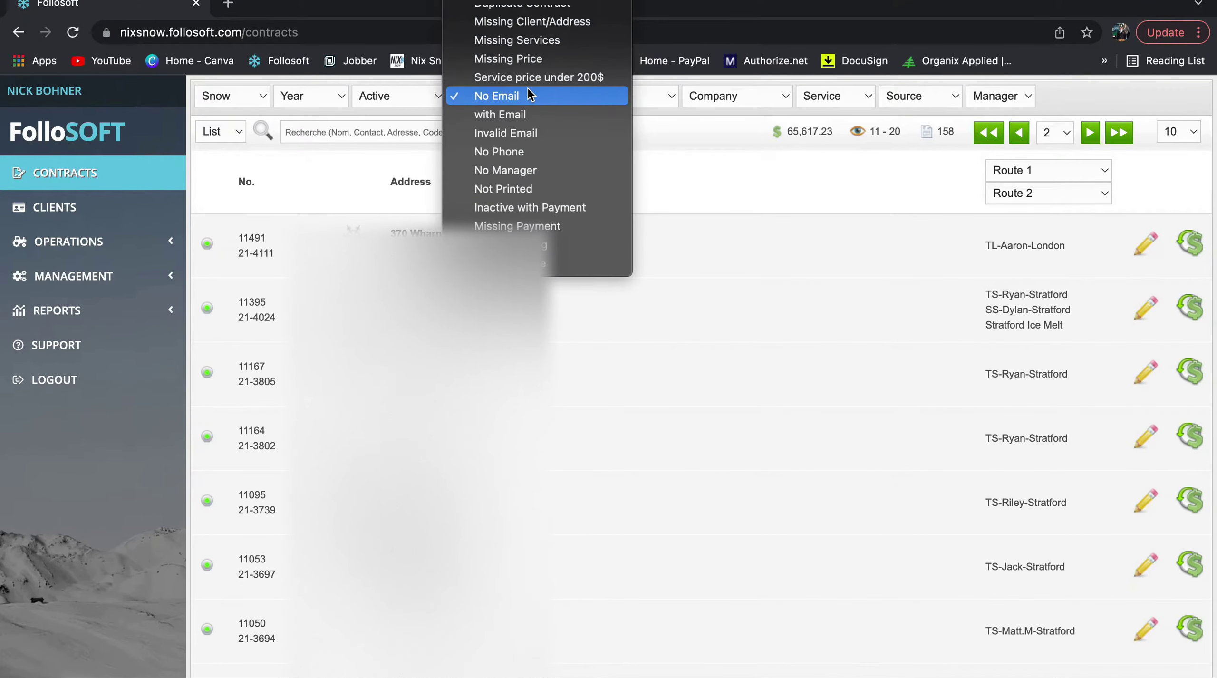
{"action": "left_click", "coordinate": [560, 226]}
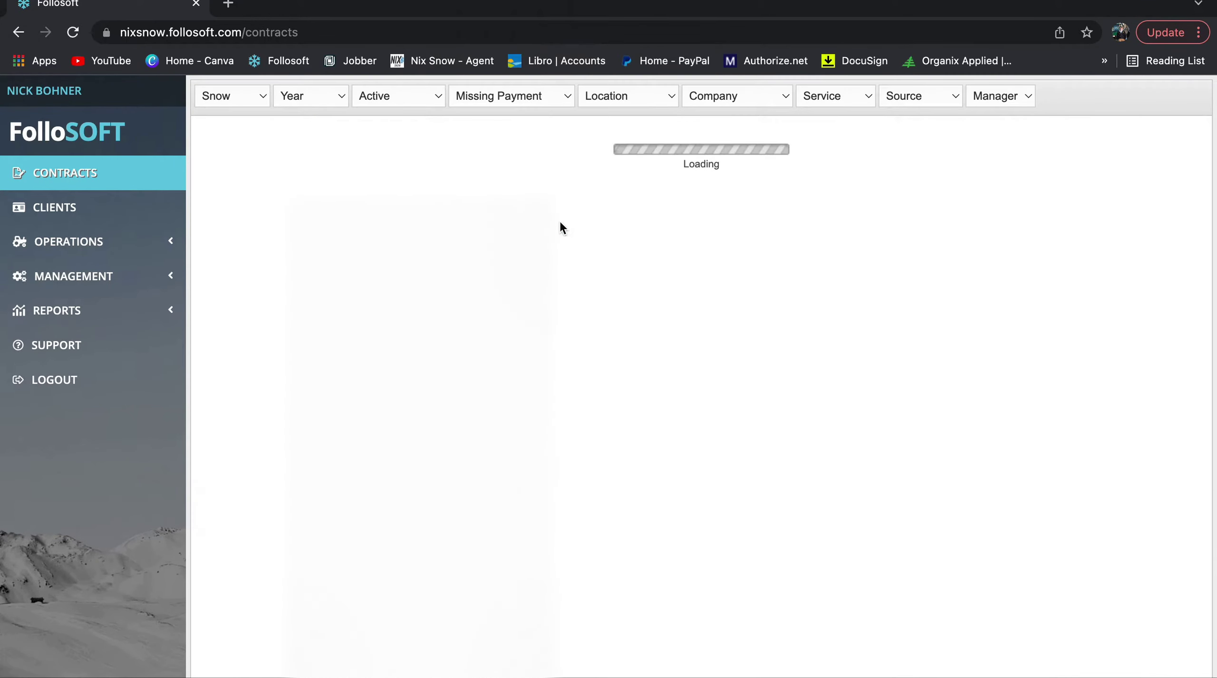
{"action": "left_click", "coordinate": [547, 93]}
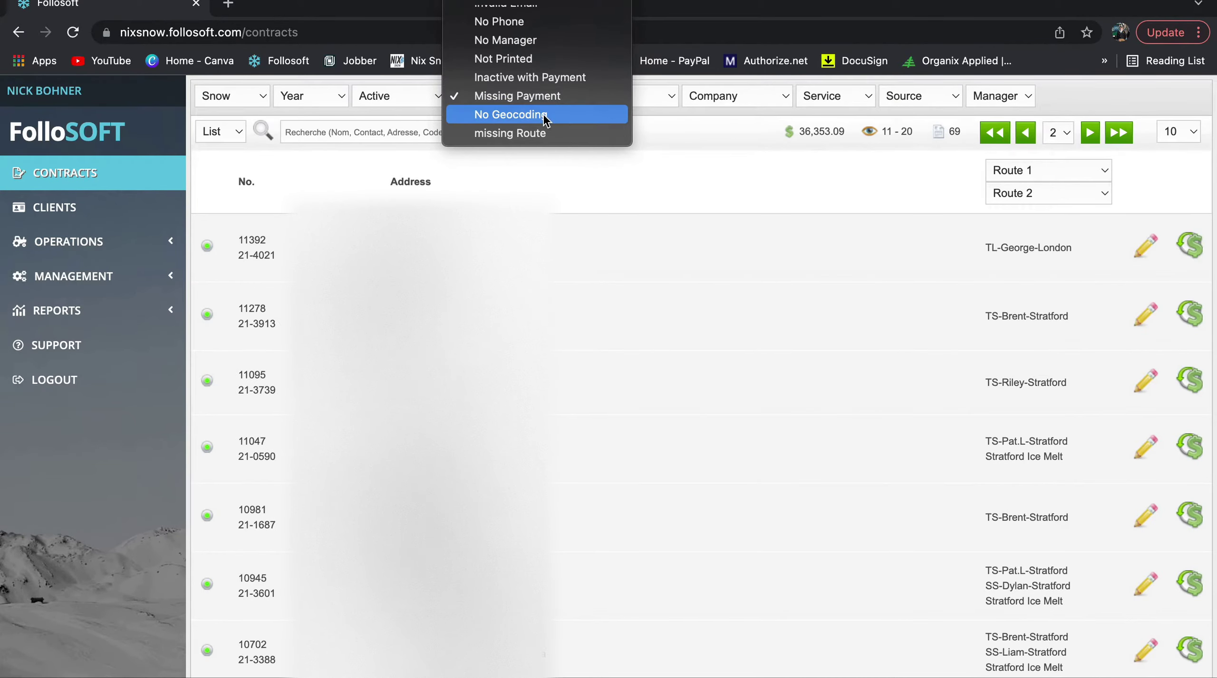
{"action": "left_click", "coordinate": [546, 114]}
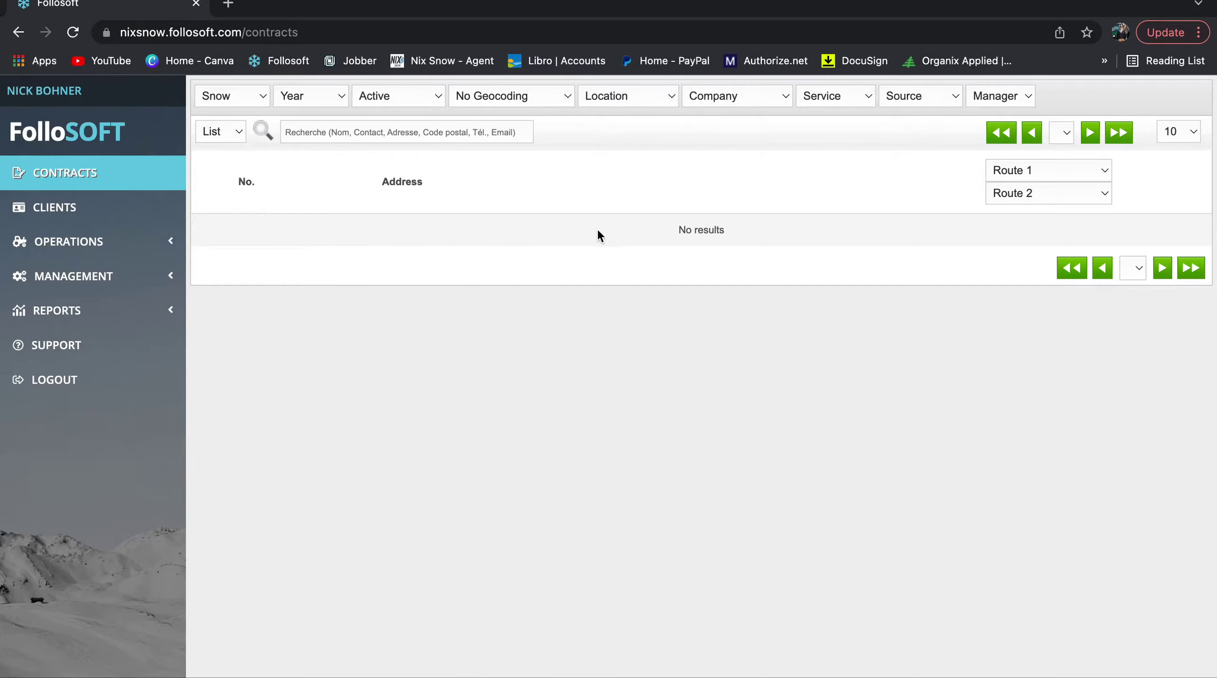
- Review the flag choices under Issues and clear the flag filter from the active contracts
{"action": "left_click", "coordinate": [539, 91]}
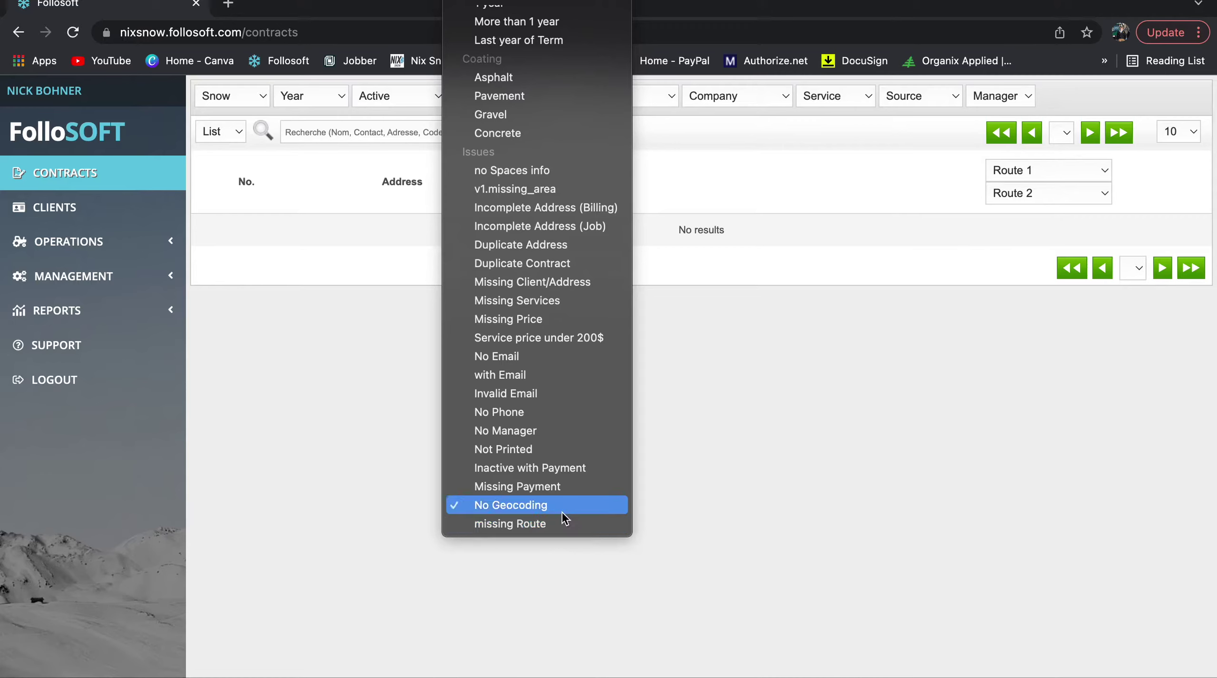
{"action": "left_click", "coordinate": [699, 491]}
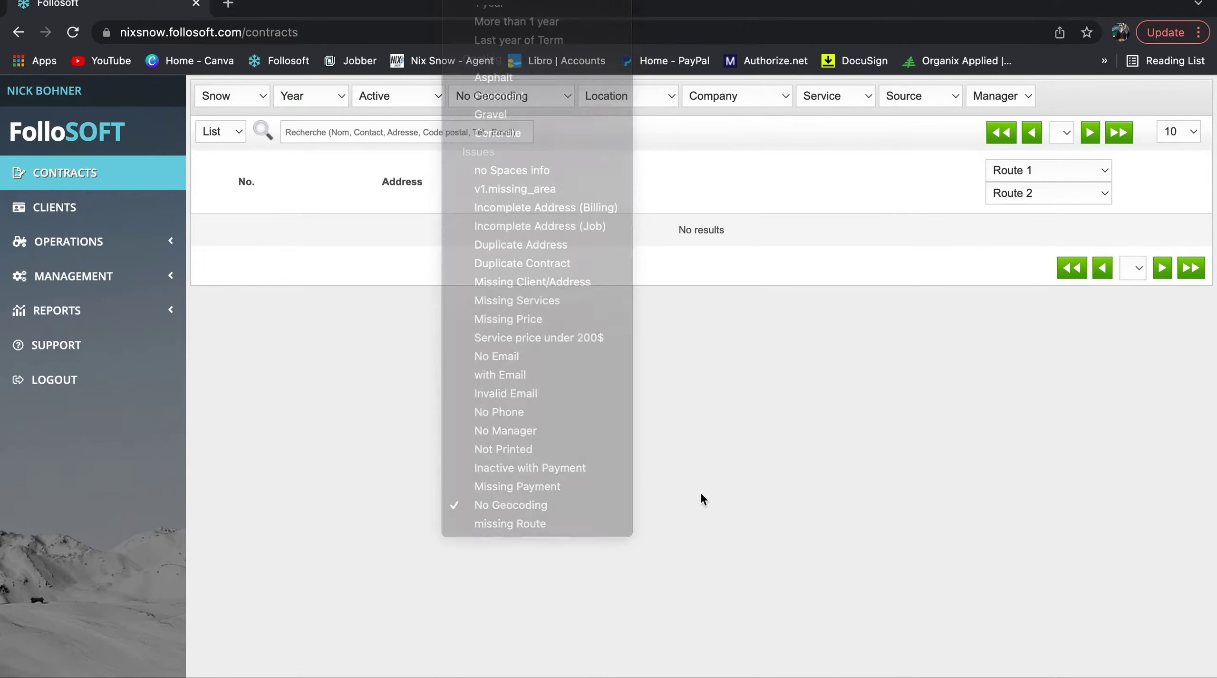
{"action": "left_click", "coordinate": [537, 96]}
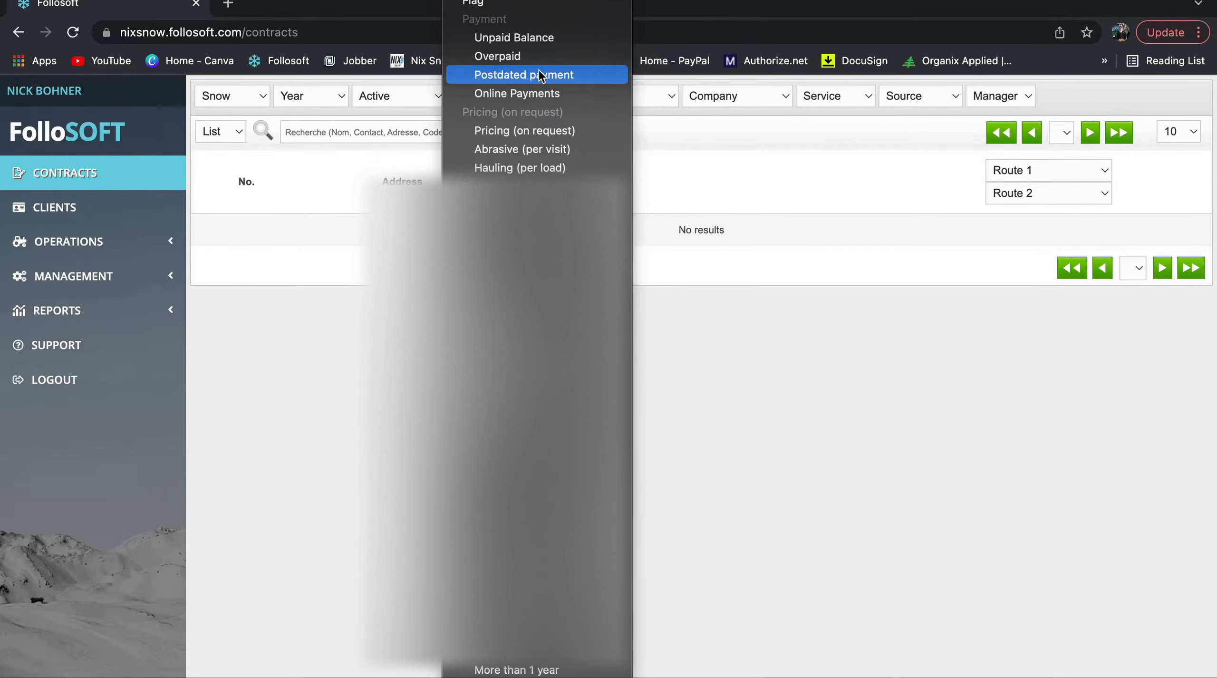
{"action": "left_click", "coordinate": [524, 6]}
- Display the location filter choices for the active contracts, leaving the location unfiltered
{"action": "left_click", "coordinate": [630, 100]}
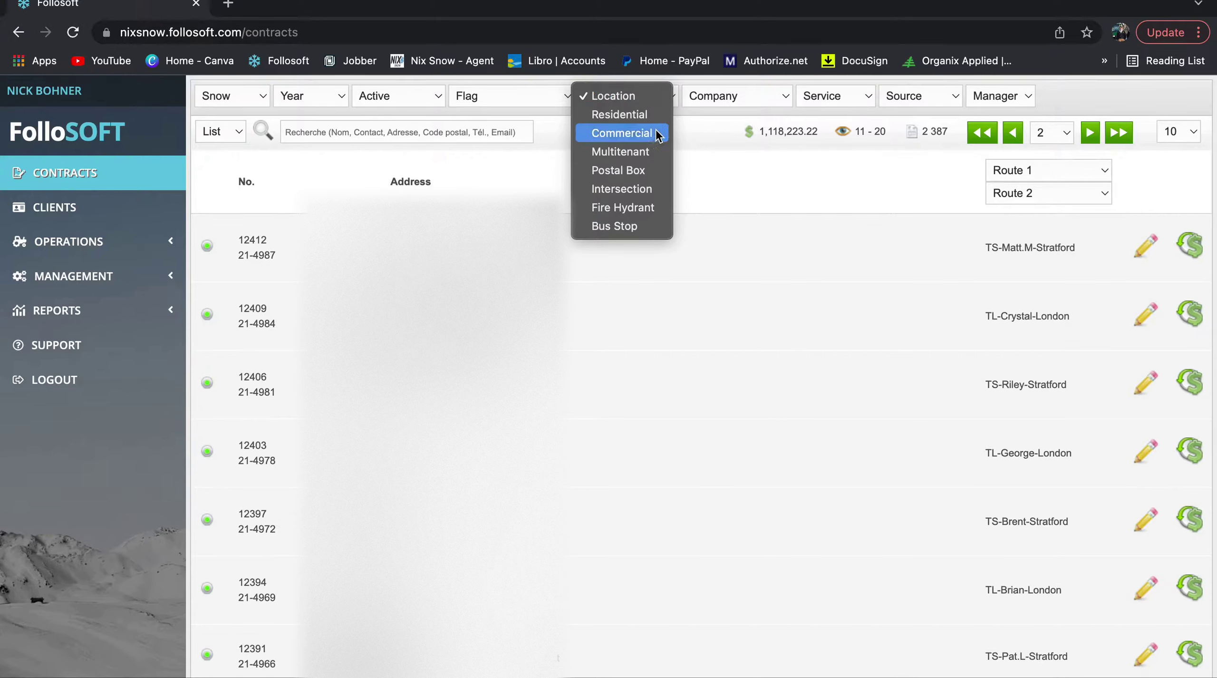
{"action": "left_click", "coordinate": [640, 97]}
{"action": "left_click", "coordinate": [640, 96]}
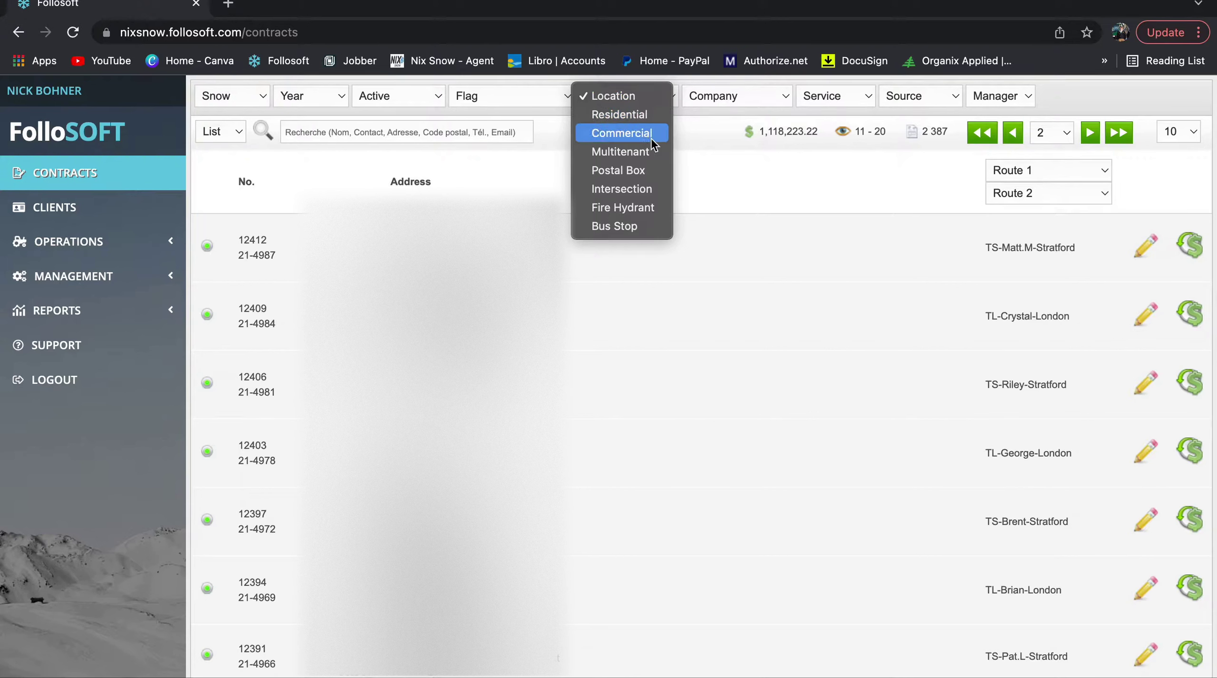
{"action": "left_click", "coordinate": [657, 101]}
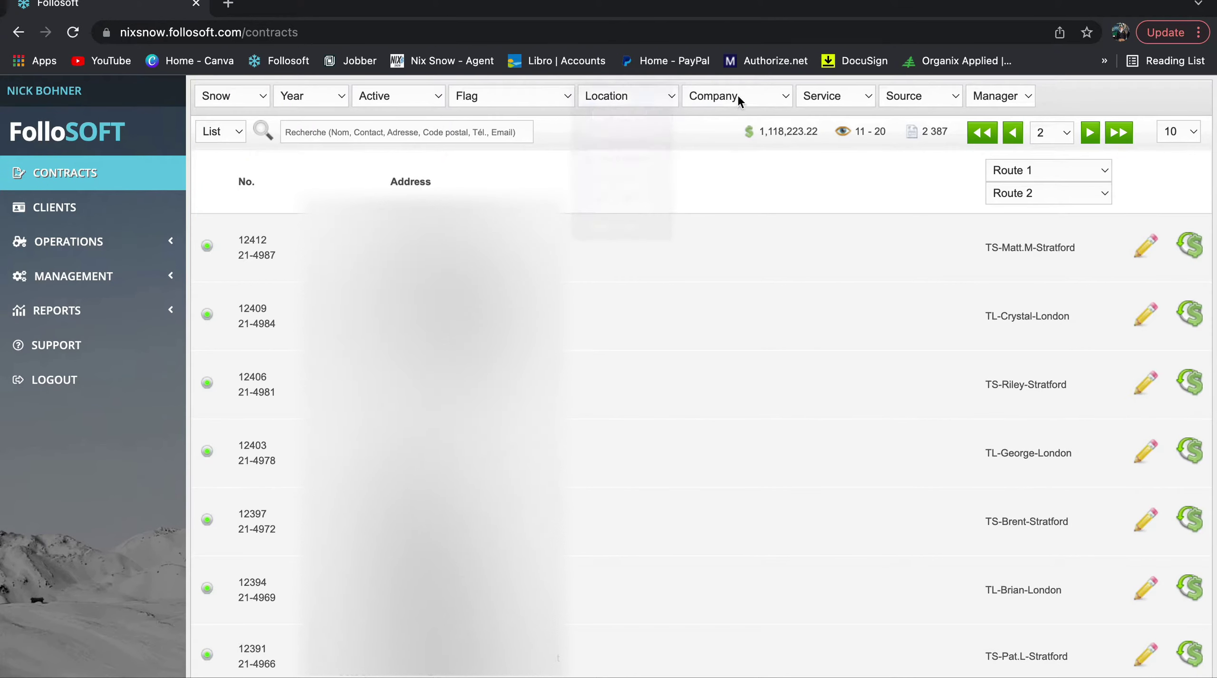
- Display the company filter choices for the active contracts, leaving the company unfiltered
{"action": "left_click", "coordinate": [747, 97]}
{"action": "left_click", "coordinate": [746, 95]}
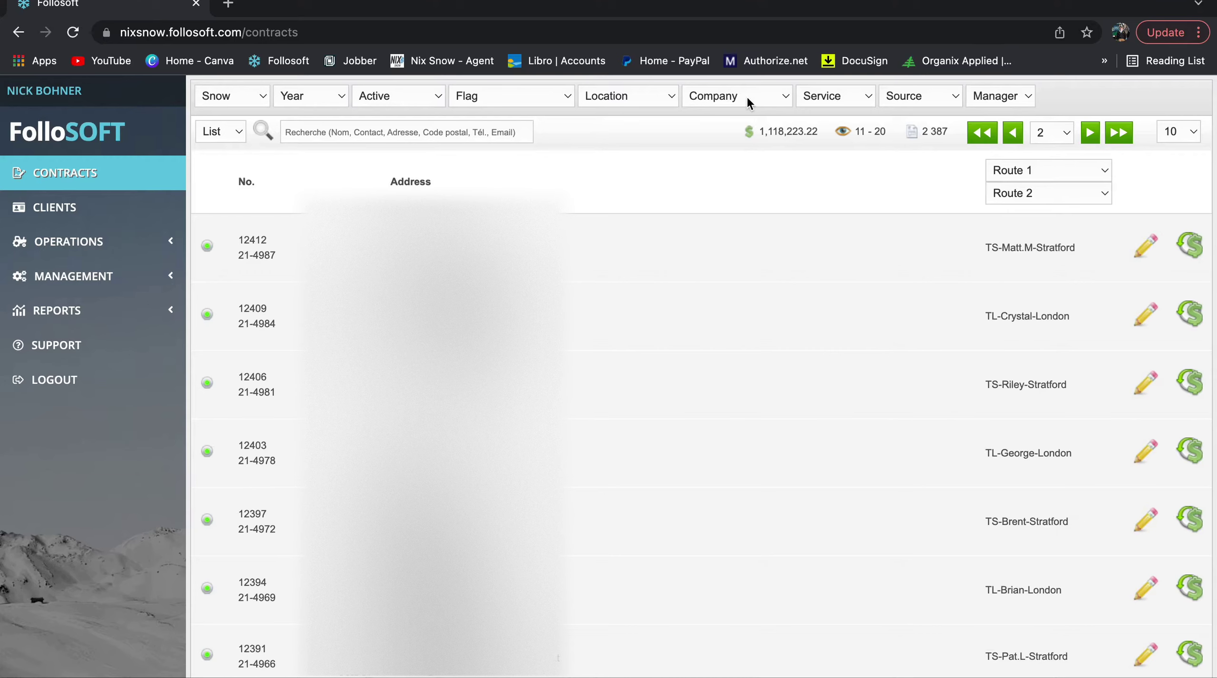
{"action": "left_click", "coordinate": [746, 95]}
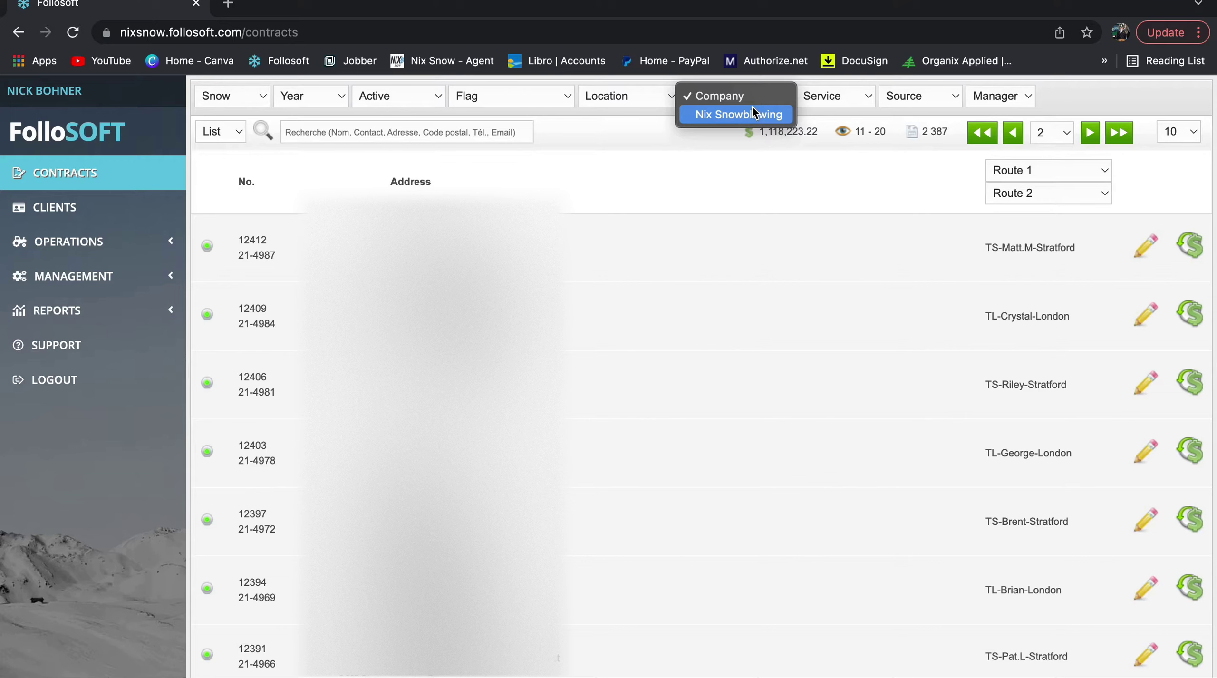
{"action": "left_click", "coordinate": [753, 99]}
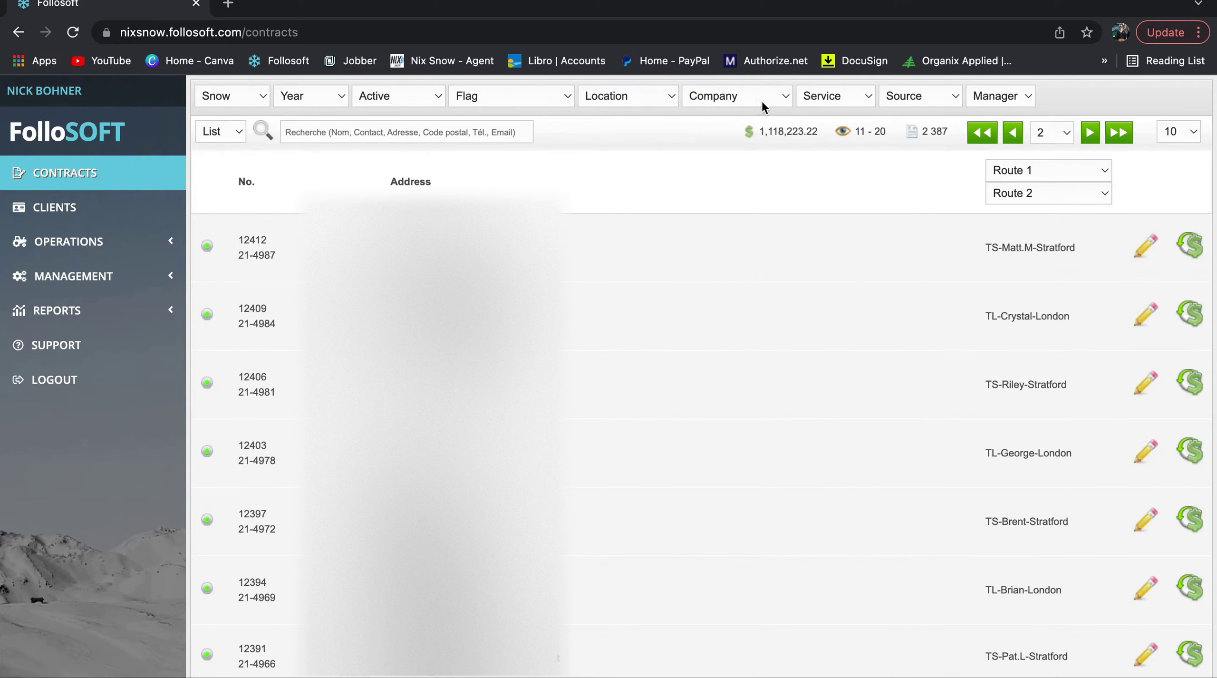
{"action": "left_click", "coordinate": [762, 101]}
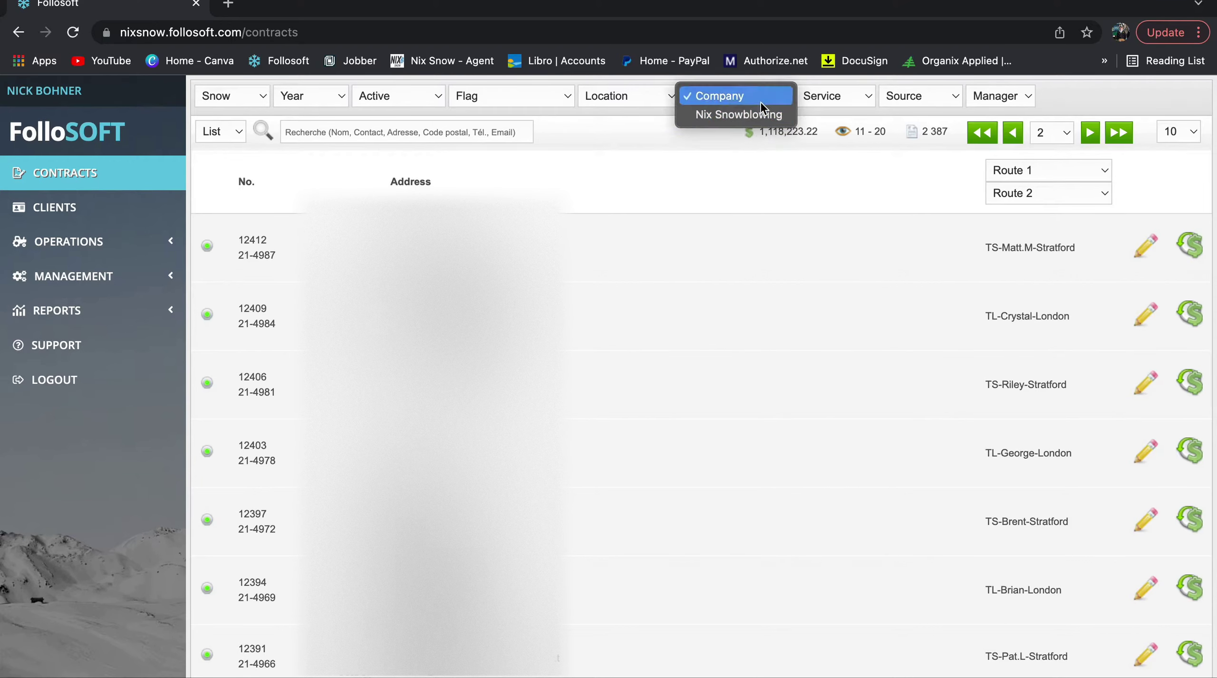
{"action": "left_click", "coordinate": [759, 102]}
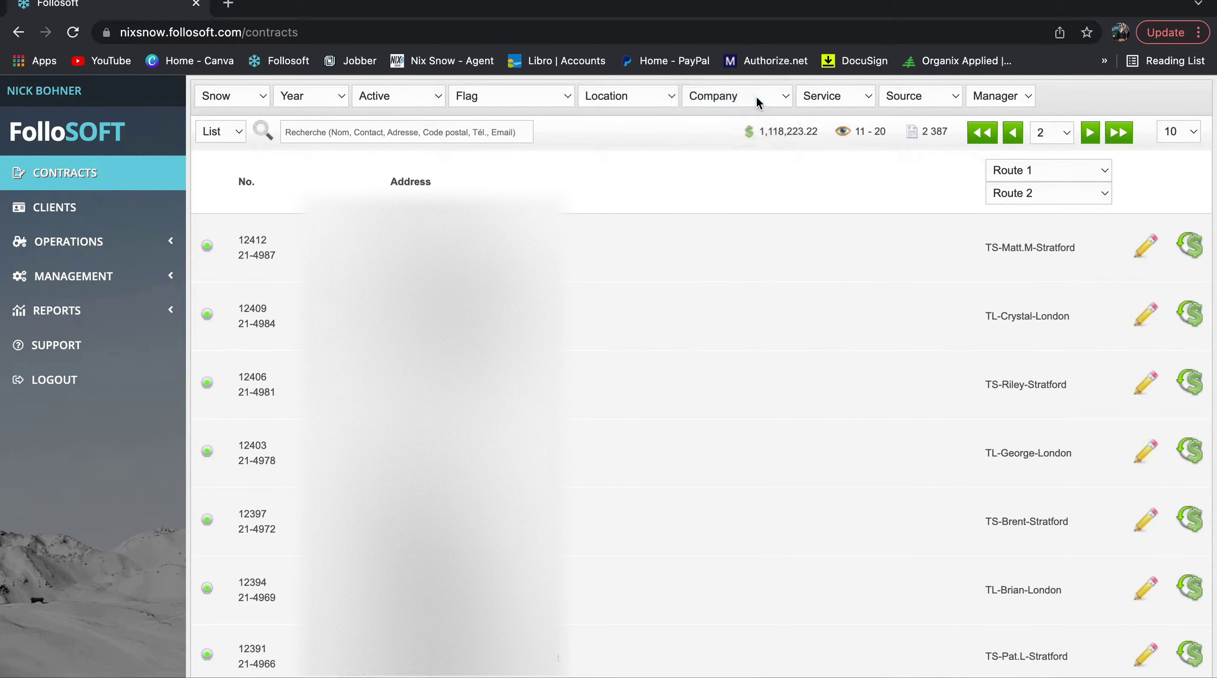
- Filter the active contracts by the Shovelling service
{"action": "left_click", "coordinate": [819, 100]}
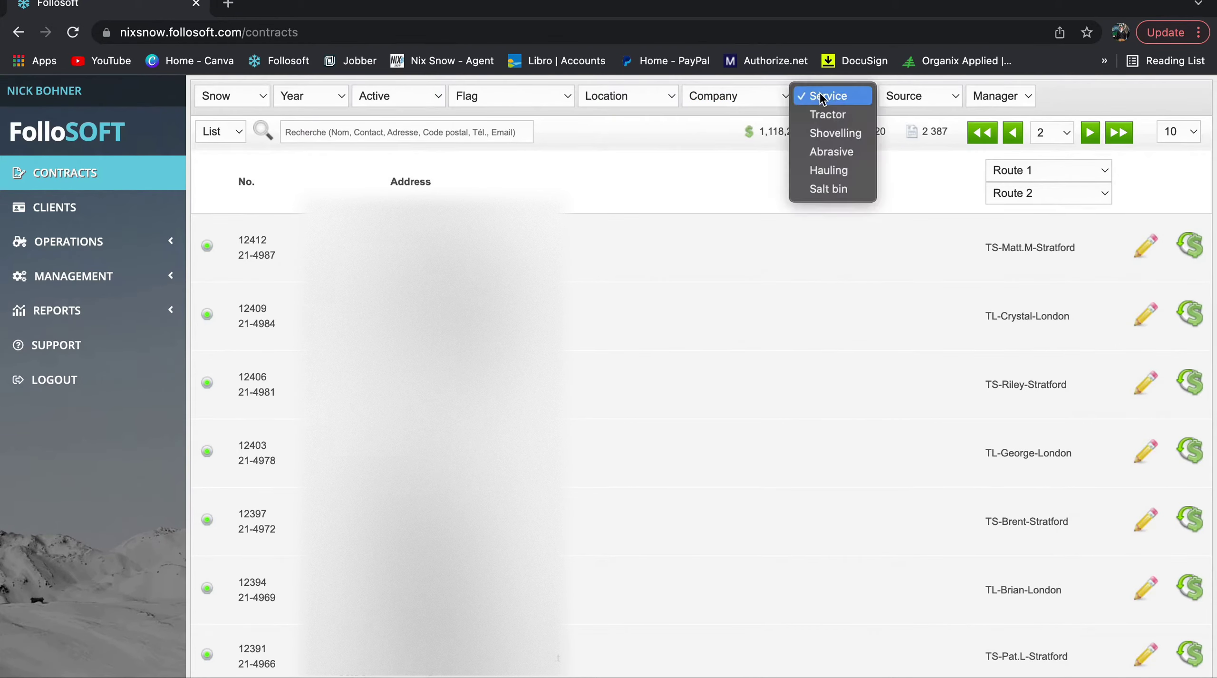
{"action": "left_click", "coordinate": [837, 133]}
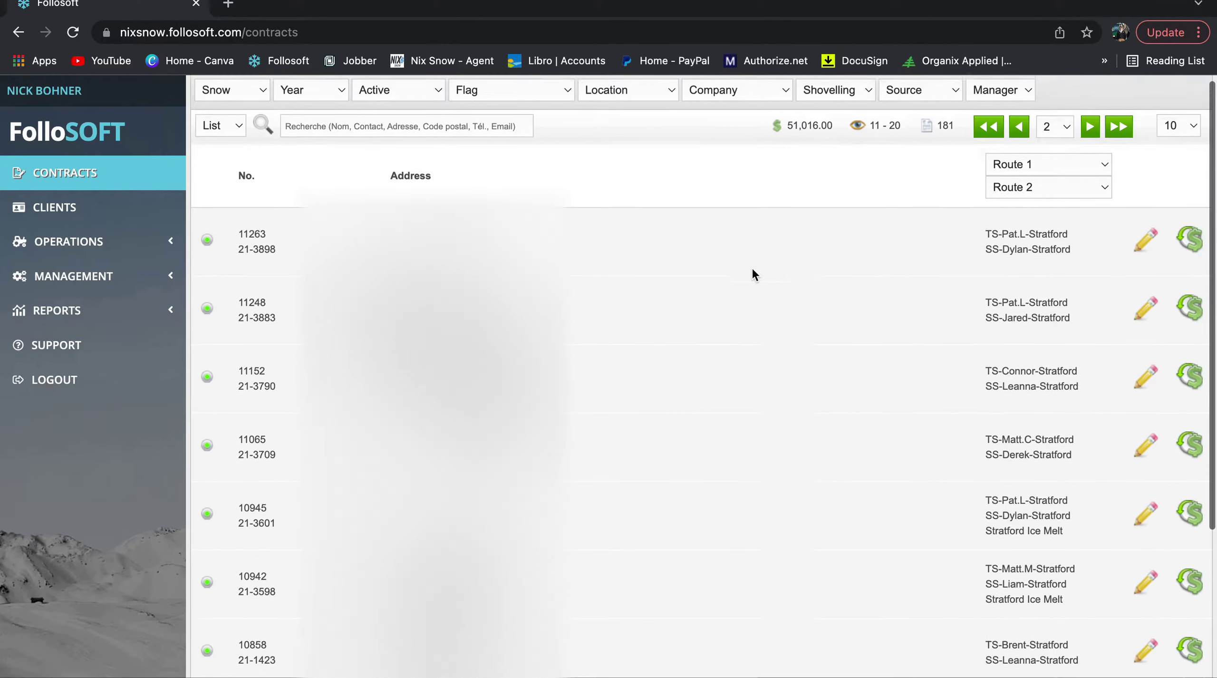
- Look through the active contracts with Shovelling service and clear the service filter
{"action": "scroll", "coordinate": [752, 274], "scroll_direction": "down", "scroll_amount": 5}
{"action": "scroll", "coordinate": [751, 274], "scroll_direction": "down", "scroll_amount": 1}
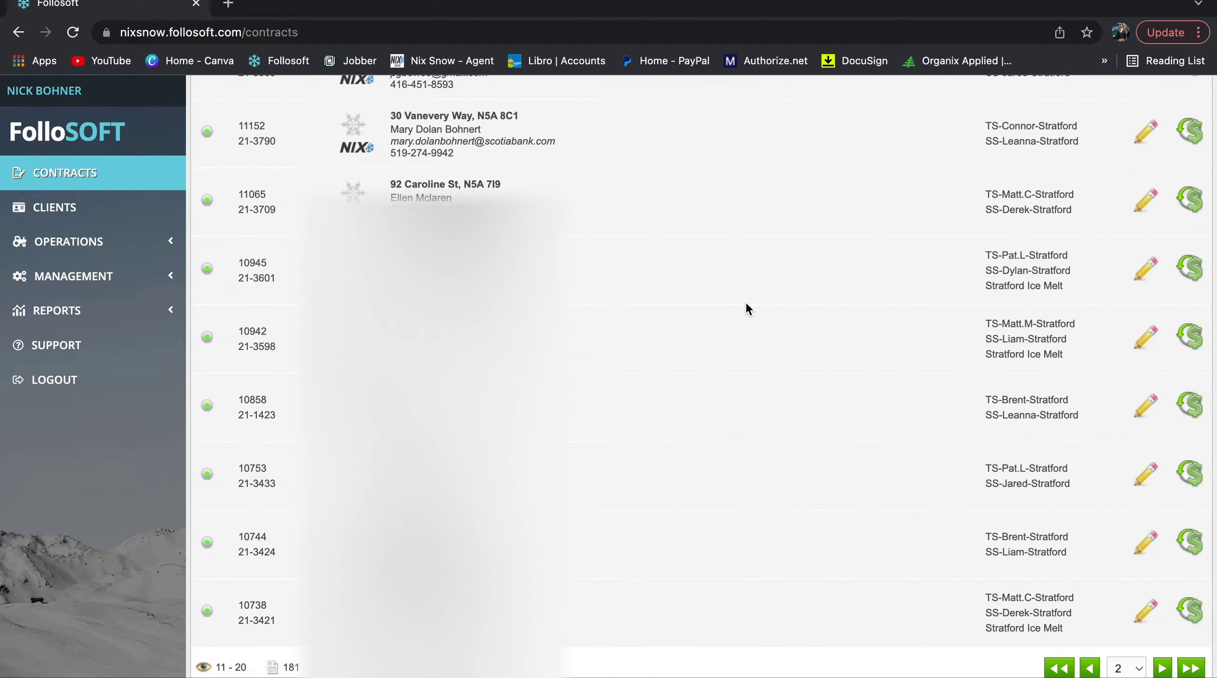
{"action": "scroll", "coordinate": [745, 304], "scroll_direction": "up", "scroll_amount": 6}
{"action": "left_click", "coordinate": [858, 92]}
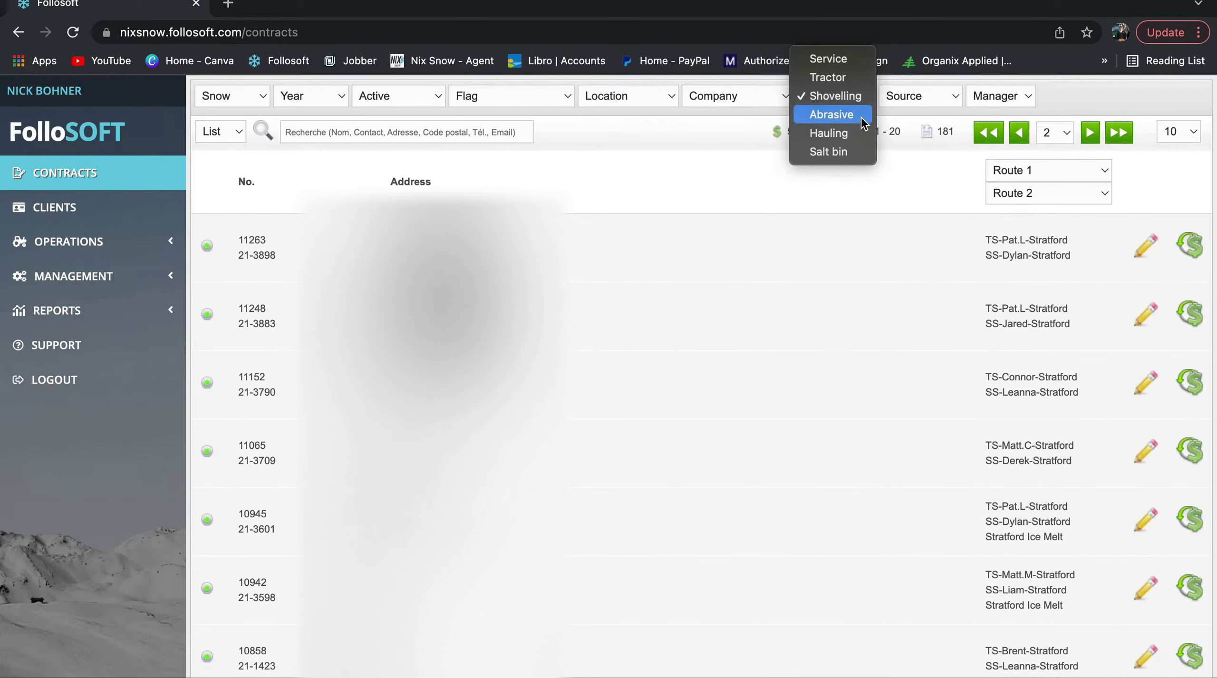
{"action": "left_click", "coordinate": [850, 58]}
- Display the source and manager filter choices for the active contracts, leaving both unfiltered
{"action": "left_click", "coordinate": [946, 91]}
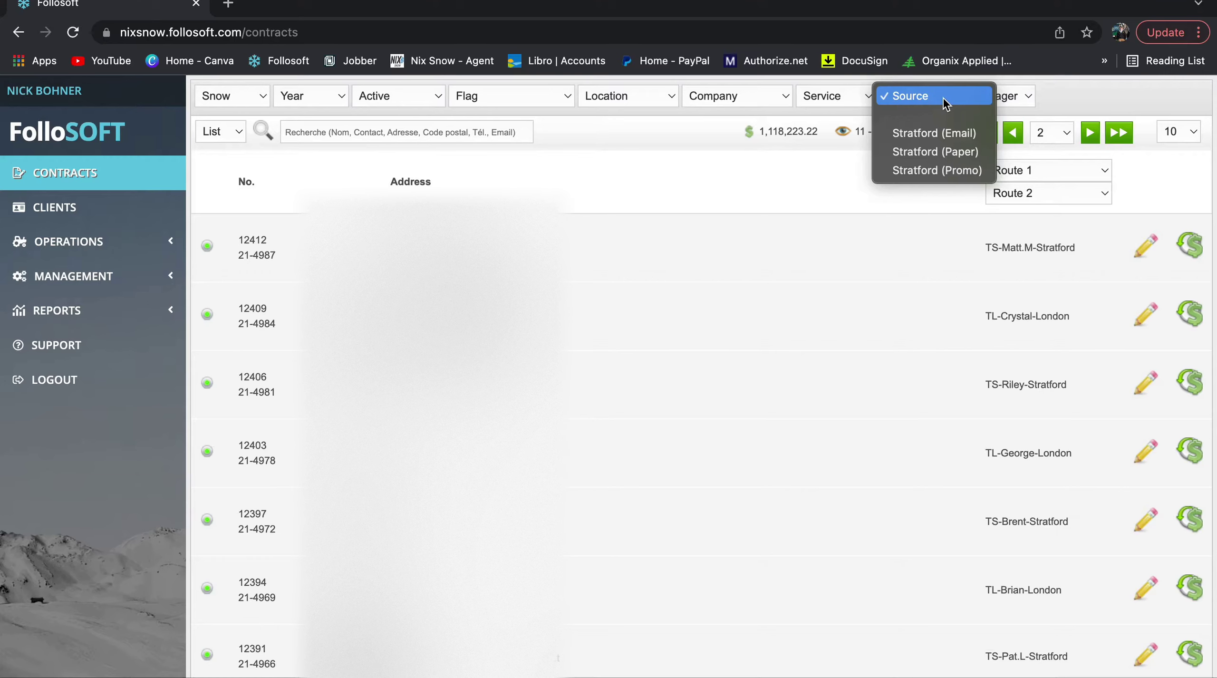
{"action": "left_click", "coordinate": [942, 98]}
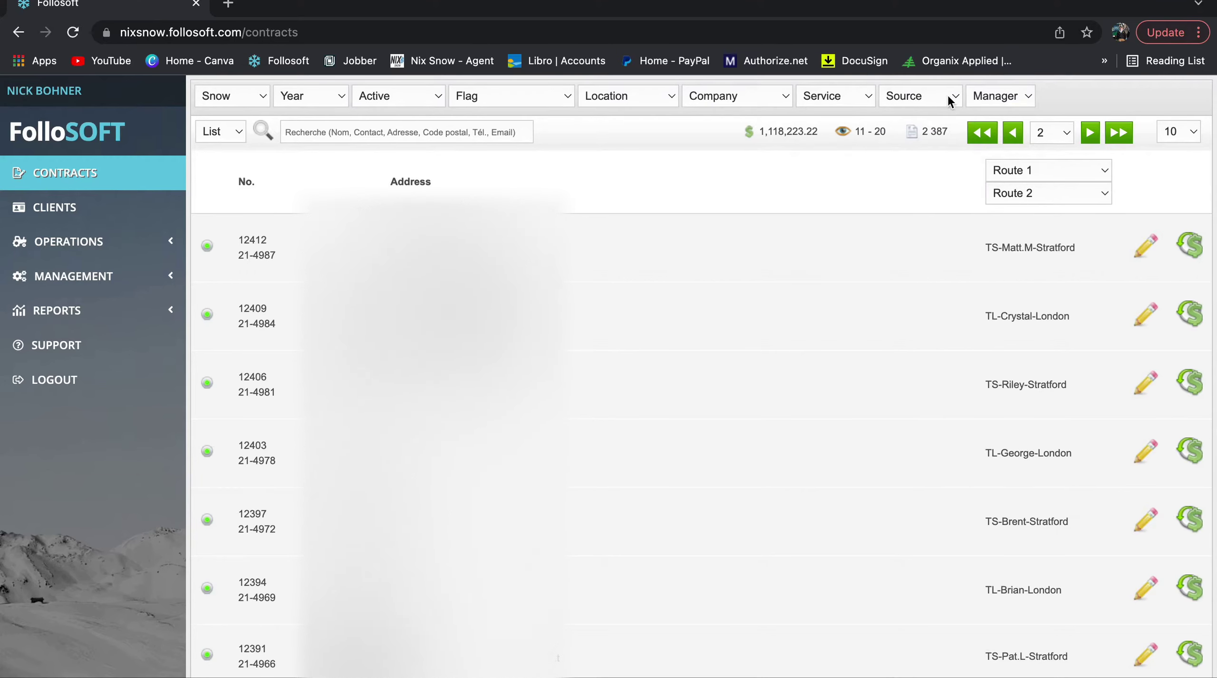
{"action": "left_click", "coordinate": [946, 95]}
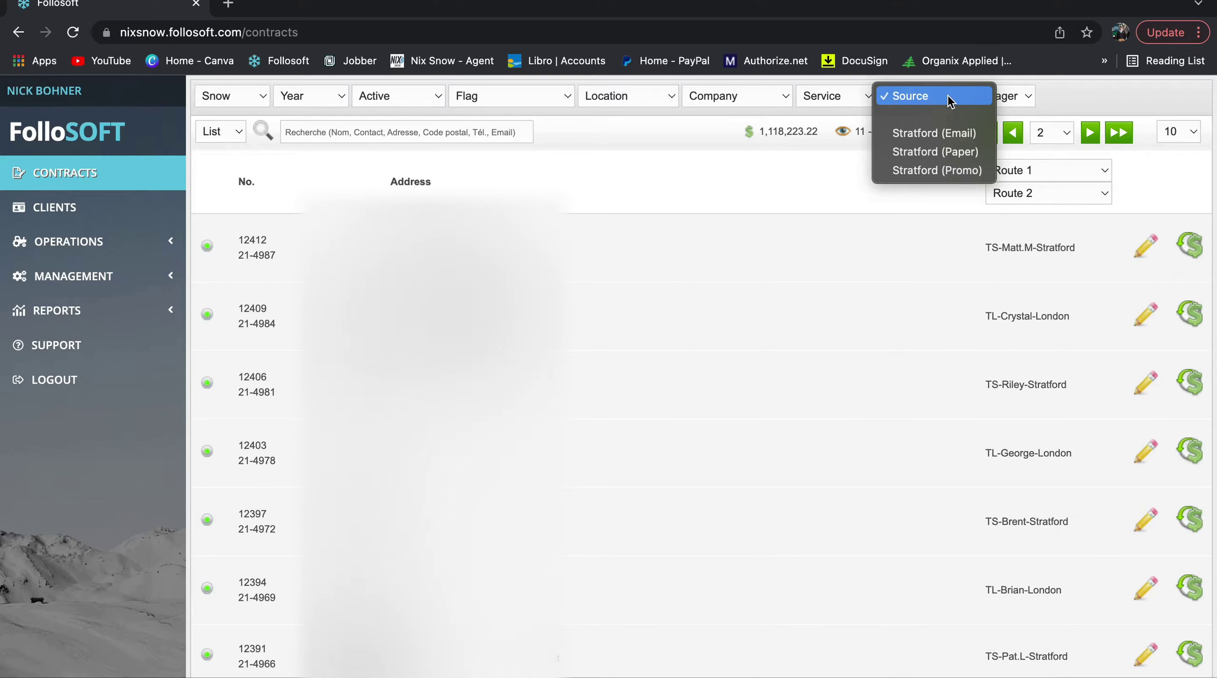
{"action": "left_click", "coordinate": [949, 98]}
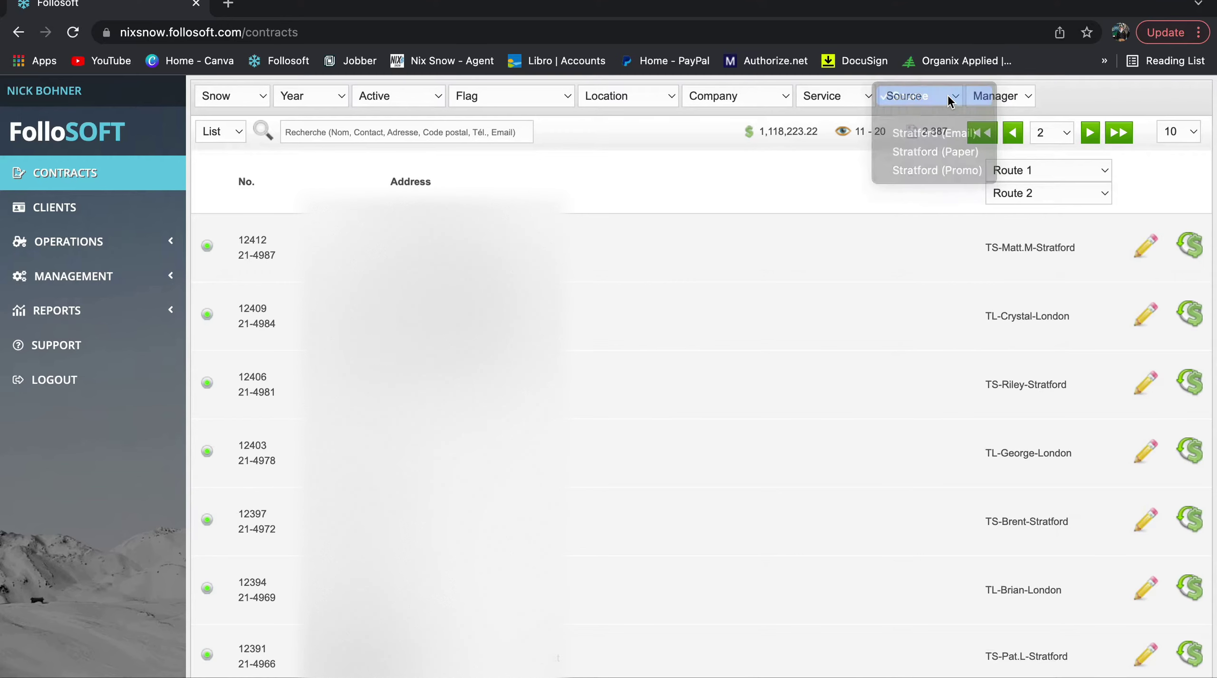
{"action": "left_click", "coordinate": [1016, 98]}
{"action": "left_click", "coordinate": [1016, 97]}
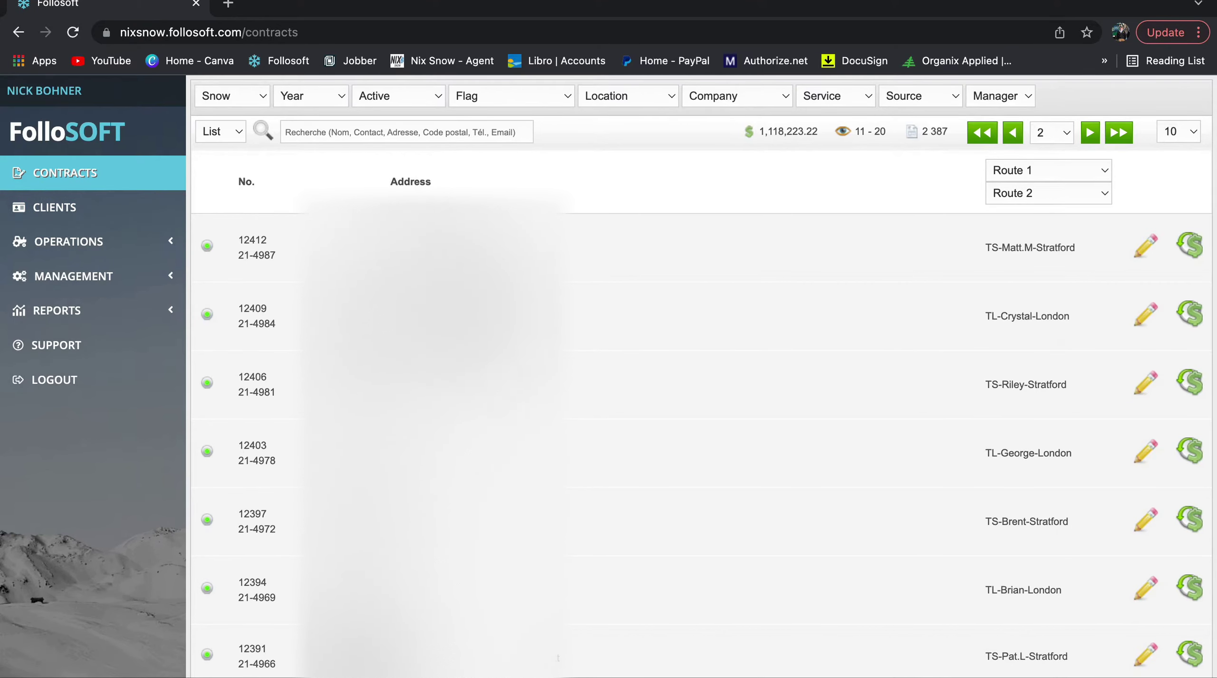
- Open the clients list and browse the client records with their linked contracts from page 1 through page 6
{"action": "left_click", "coordinate": [44, 215]}
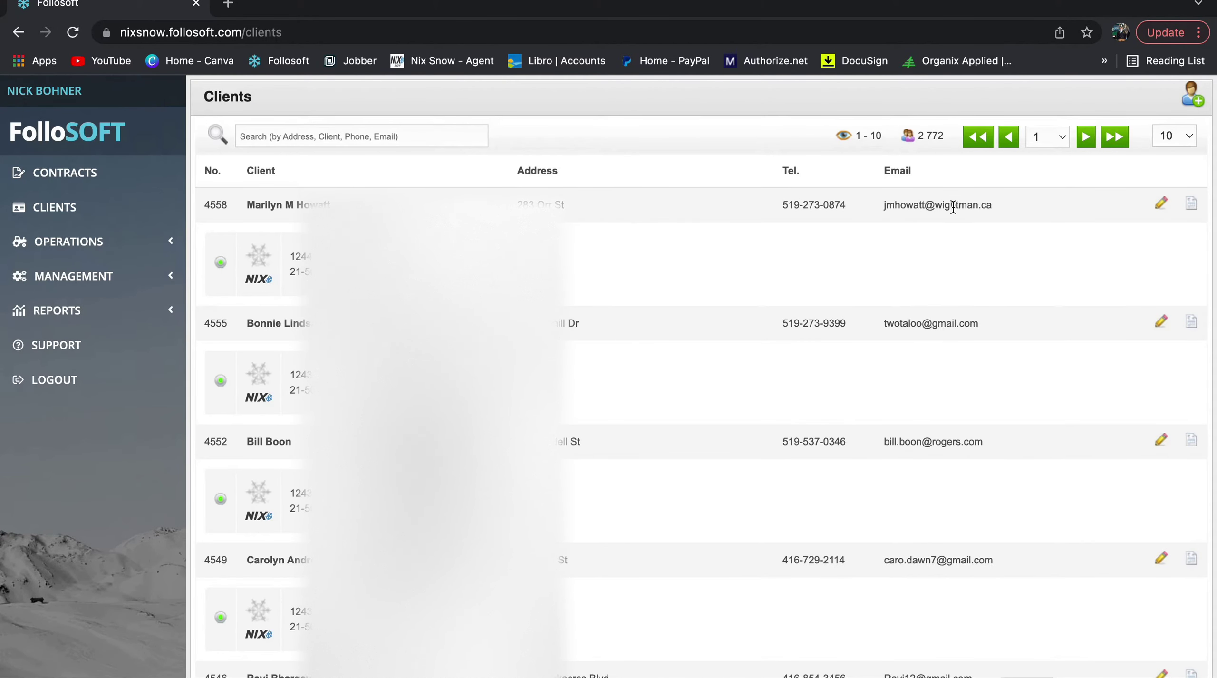
{"action": "scroll", "coordinate": [704, 375], "scroll_direction": "down", "scroll_amount": 15}
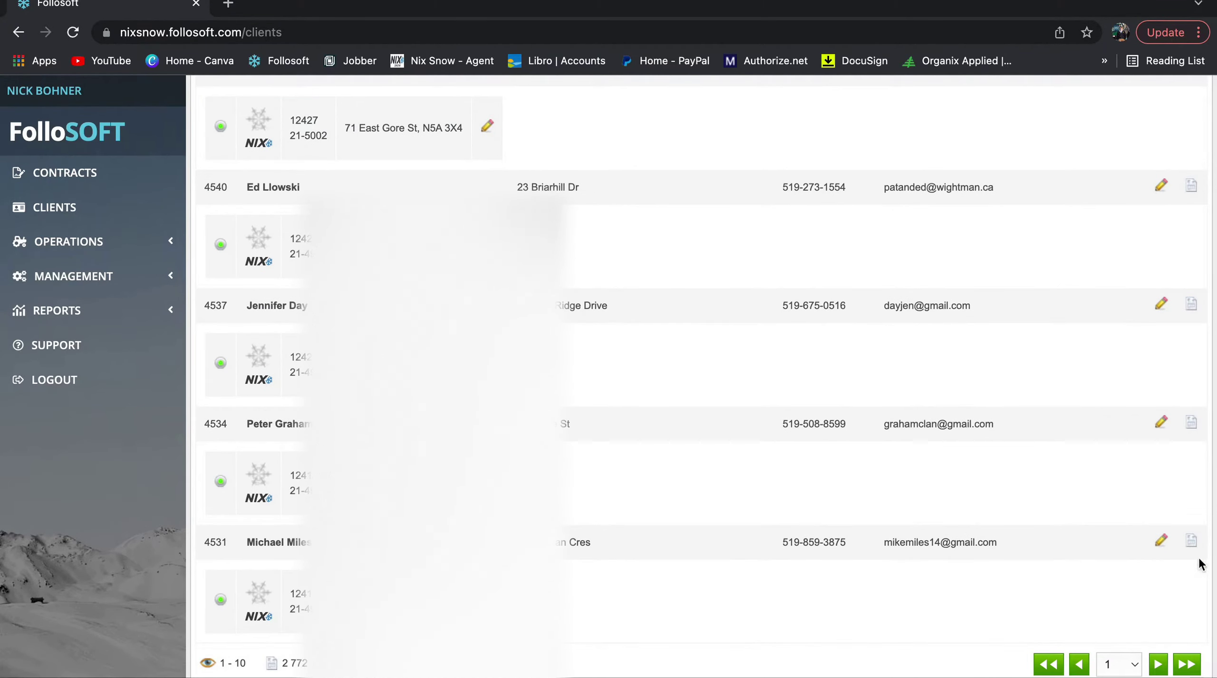
{"action": "left_click", "coordinate": [1157, 663]}
{"action": "scroll", "coordinate": [593, 364], "scroll_direction": "down", "scroll_amount": 18}
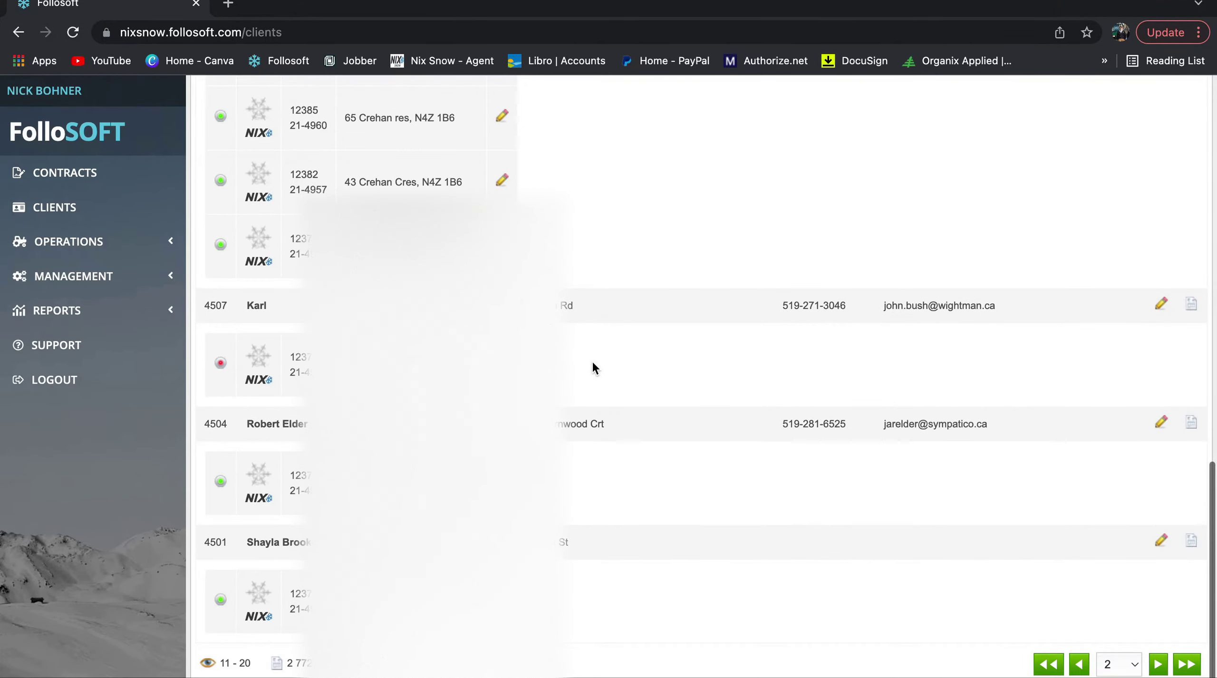
{"action": "left_click", "coordinate": [1158, 663]}
{"action": "scroll", "coordinate": [967, 667], "scroll_direction": "down", "scroll_amount": 15}
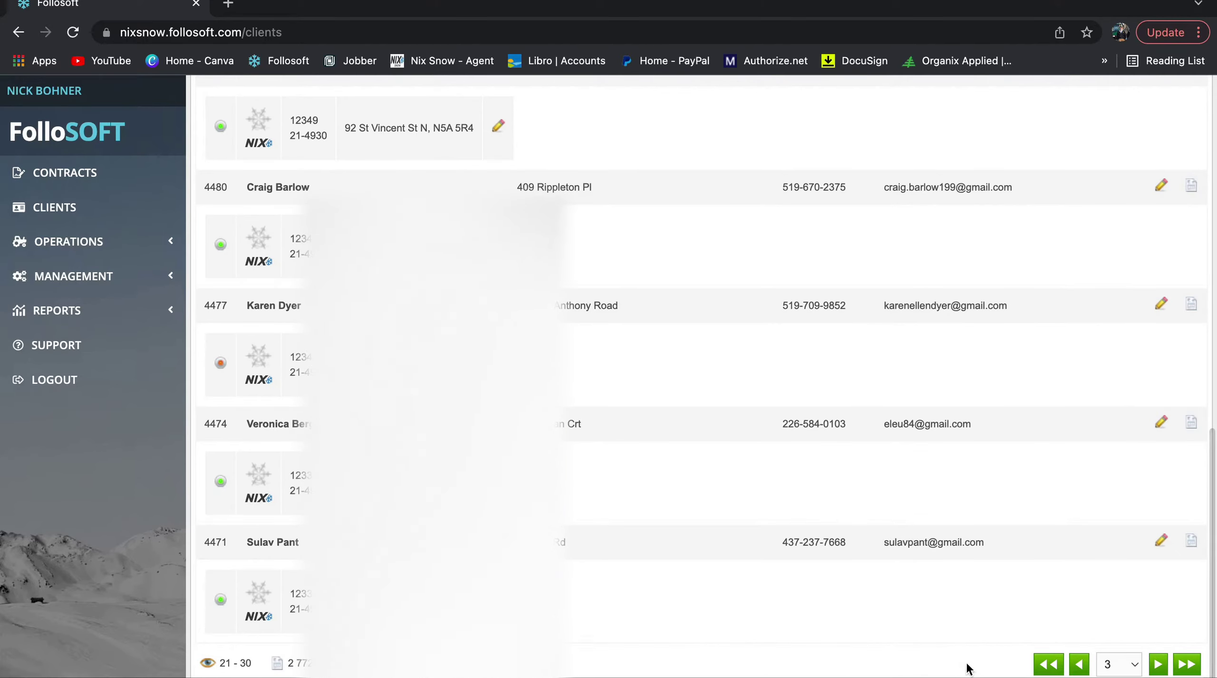
{"action": "left_click", "coordinate": [1158, 663]}
{"action": "scroll", "coordinate": [703, 375], "scroll_direction": "down", "scroll_amount": 1}
{"action": "scroll", "coordinate": [305, 517], "scroll_direction": "down", "scroll_amount": 5}
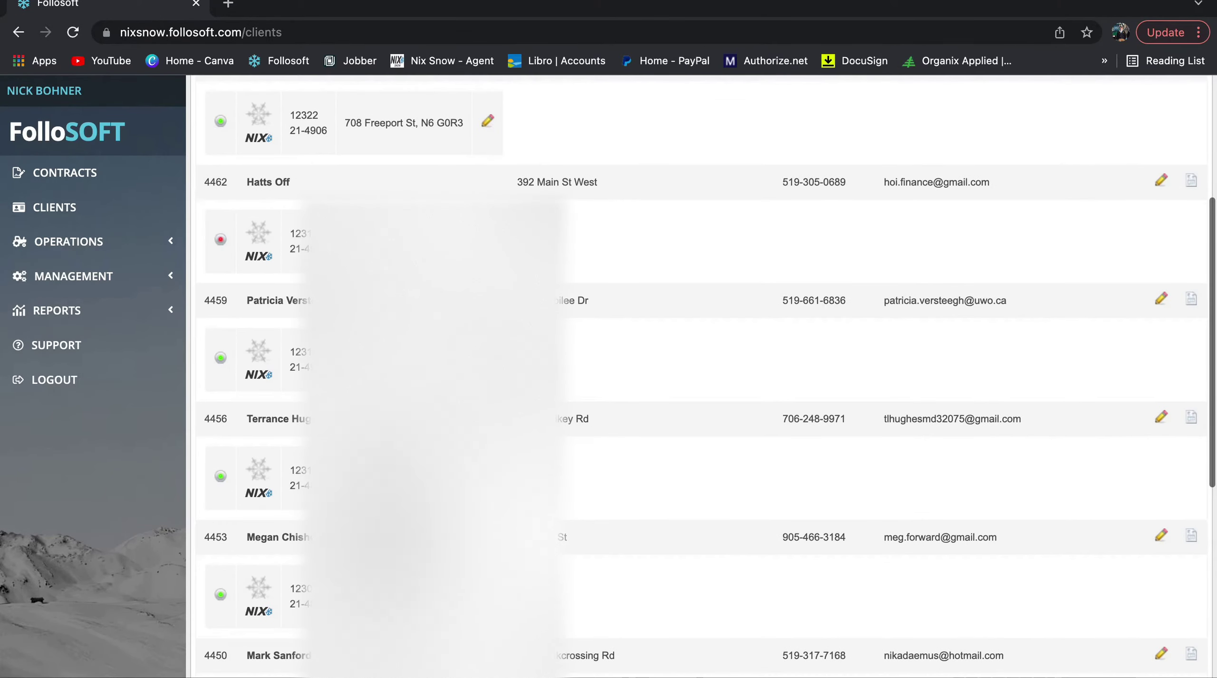
{"action": "scroll", "coordinate": [703, 376], "scroll_direction": "down", "scroll_amount": 10}
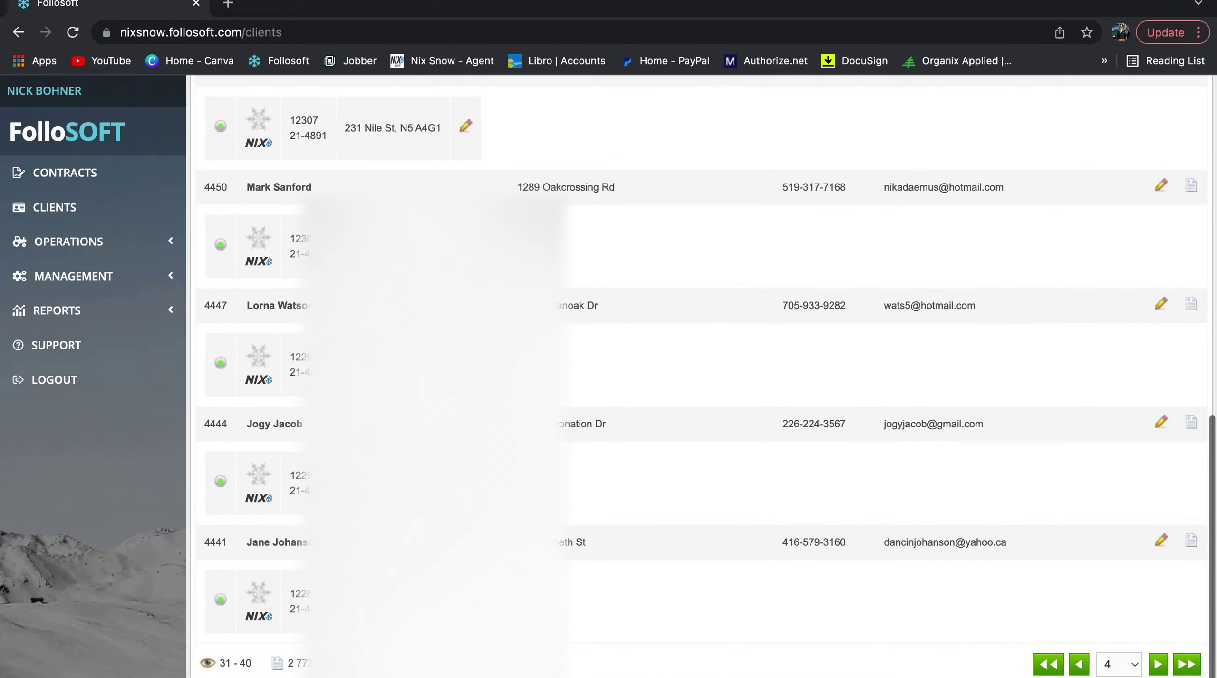
{"action": "left_click", "coordinate": [1158, 663]}
{"action": "scroll", "coordinate": [569, 224], "scroll_direction": "down", "scroll_amount": 15}
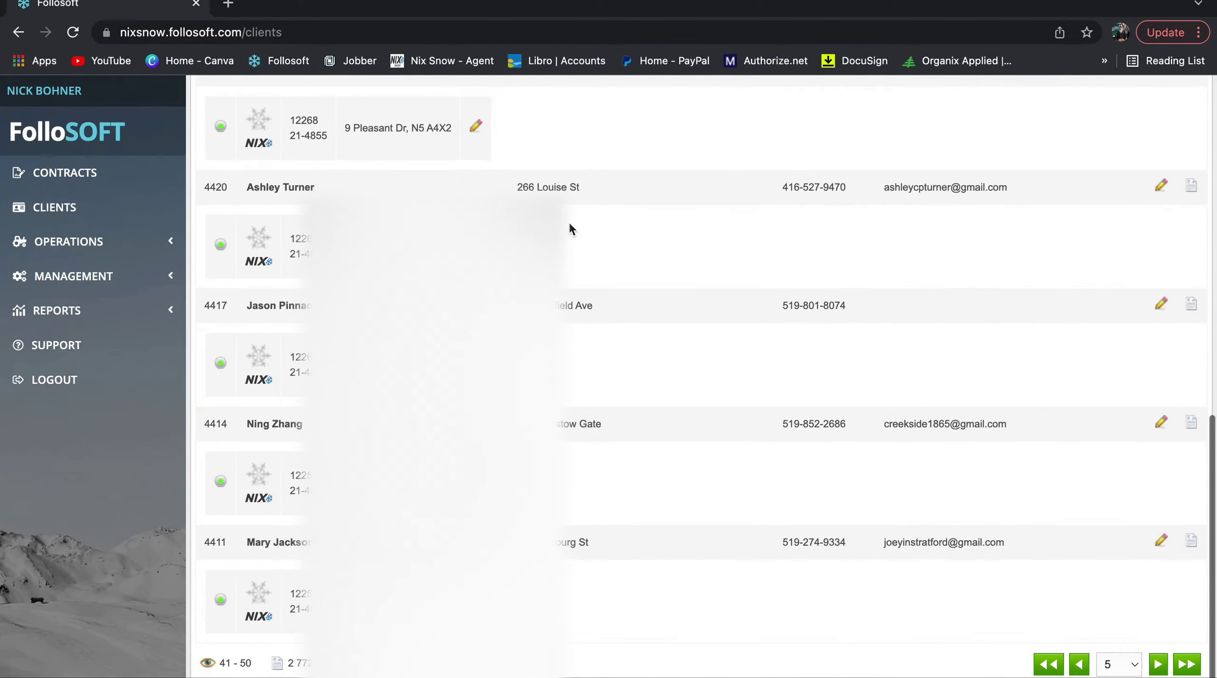
{"action": "left_click", "coordinate": [1157, 664]}
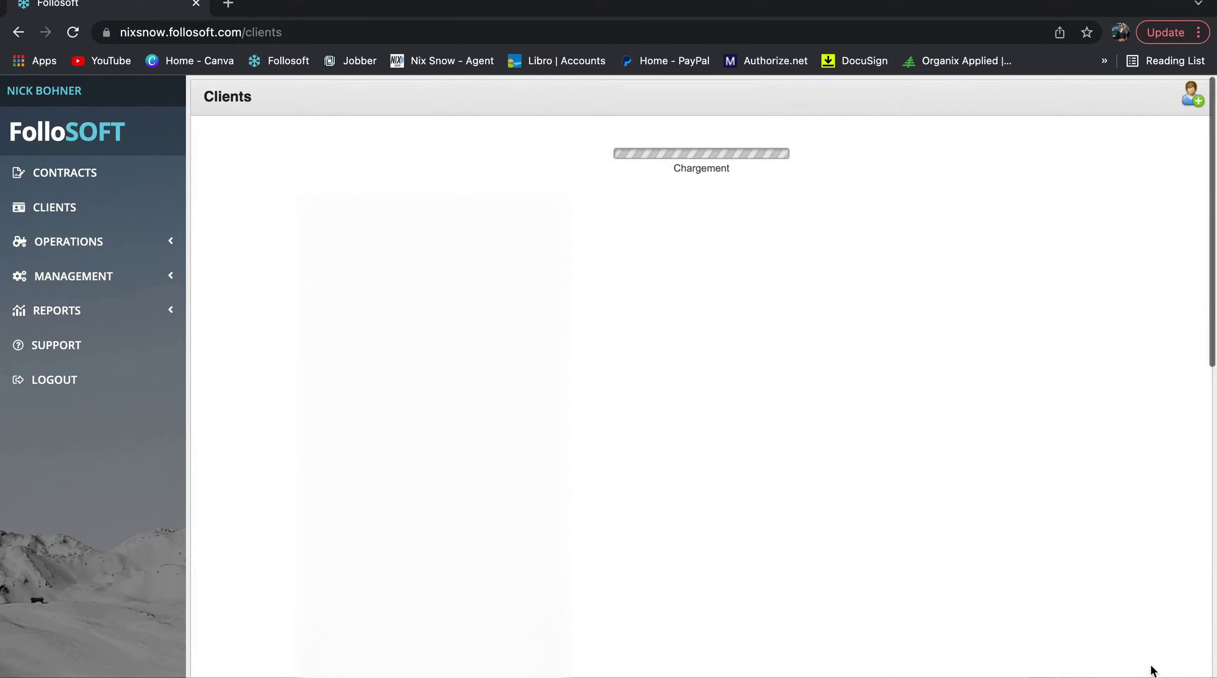
{"action": "scroll", "coordinate": [599, 285], "scroll_direction": "down", "scroll_amount": 10}
{"action": "scroll", "coordinate": [600, 285], "scroll_direction": "down", "scroll_amount": 3}
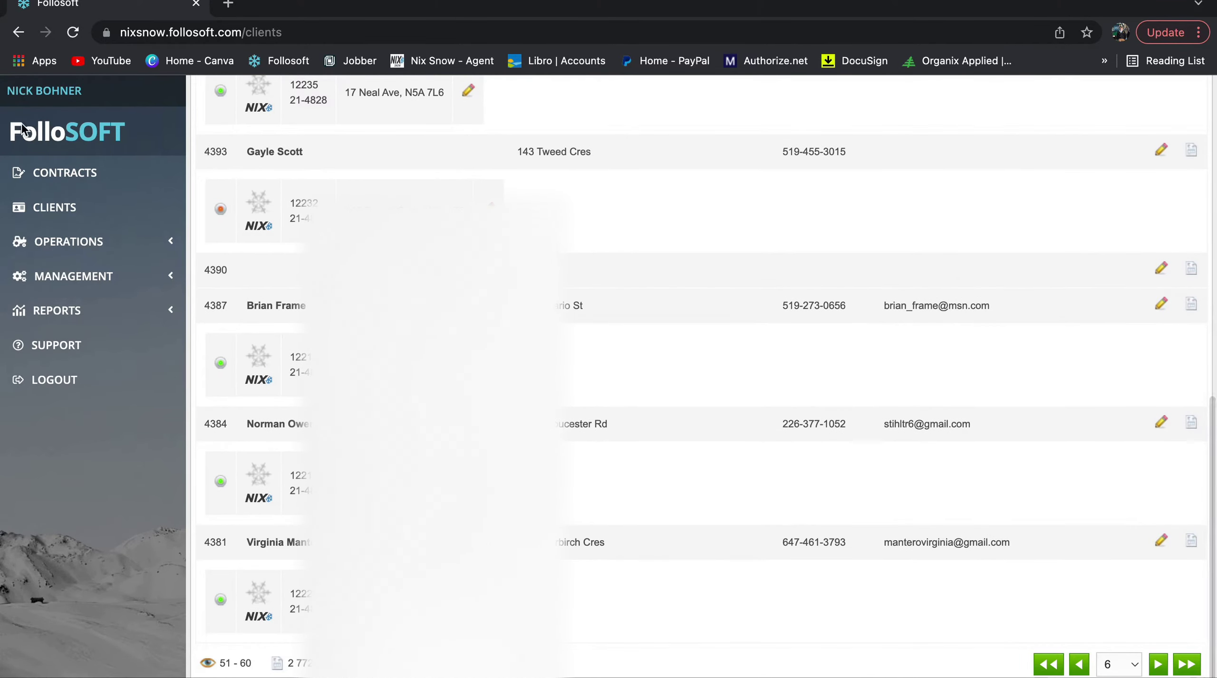
- Return to the contracts list and open the first listed contract for editing
{"action": "left_click", "coordinate": [150, 247]}
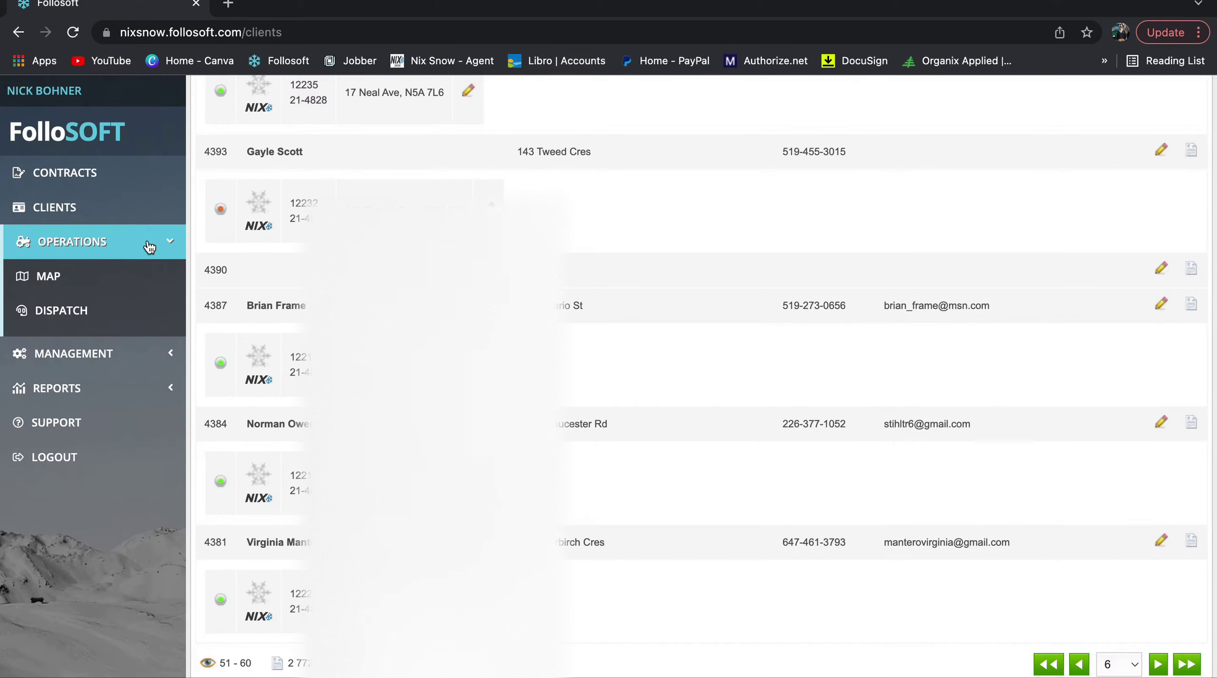
{"action": "left_click", "coordinate": [149, 247]}
{"action": "left_click", "coordinate": [117, 170]}
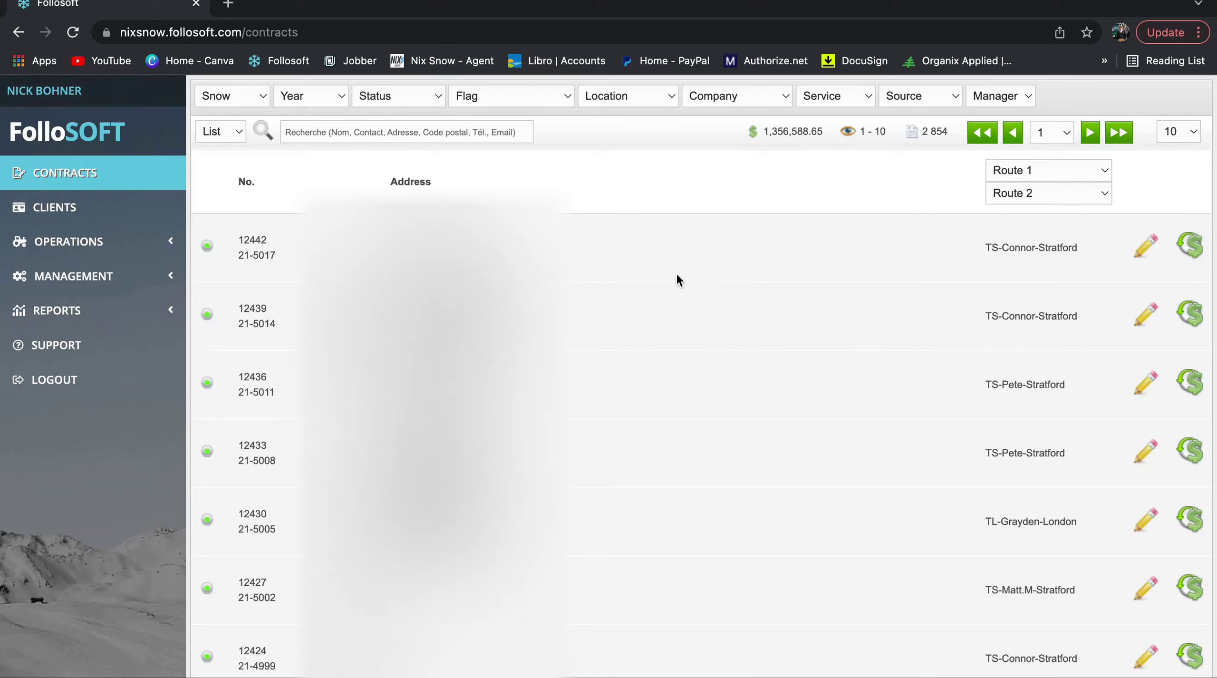
{"action": "left_click", "coordinate": [1148, 246]}
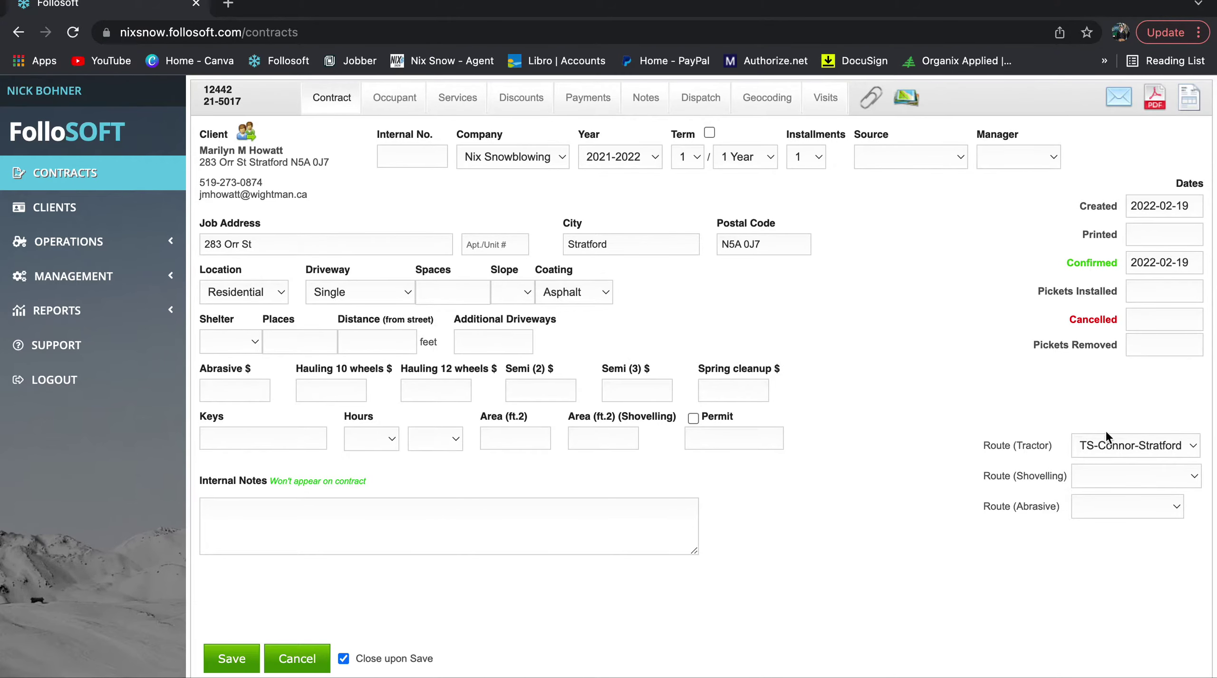
- Review the open contract's occupant alerts, services and discounts, ending on its services
{"action": "left_click", "coordinate": [420, 100]}
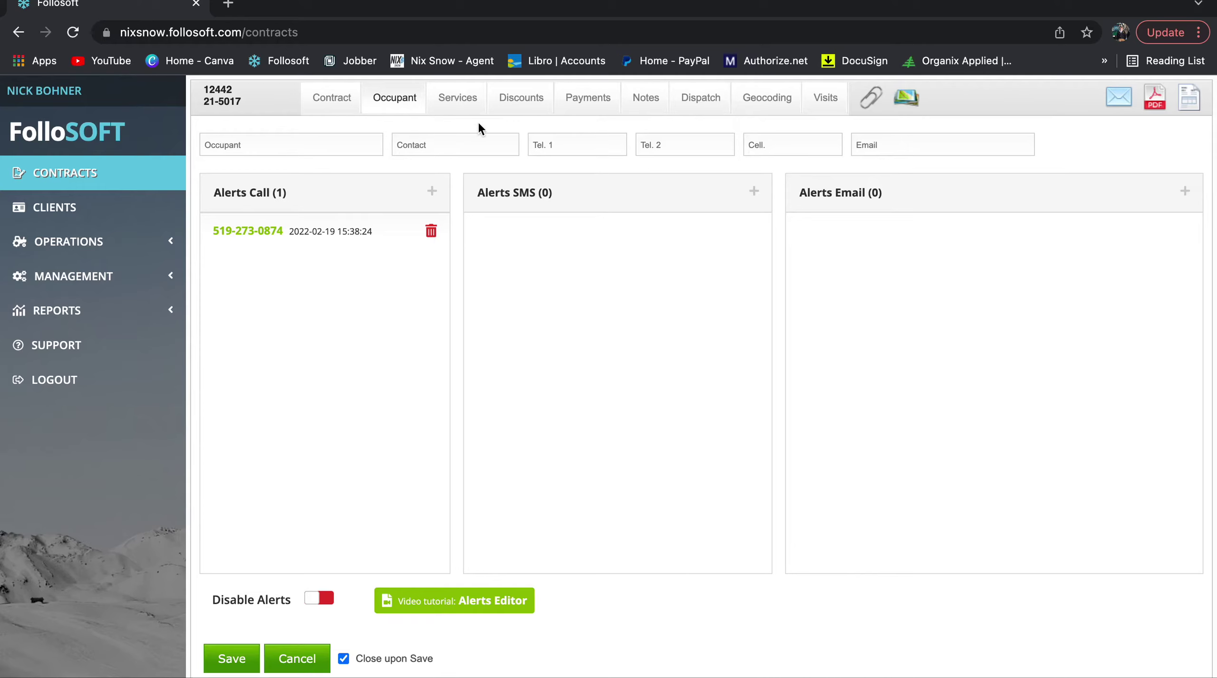
{"action": "left_click", "coordinate": [475, 105]}
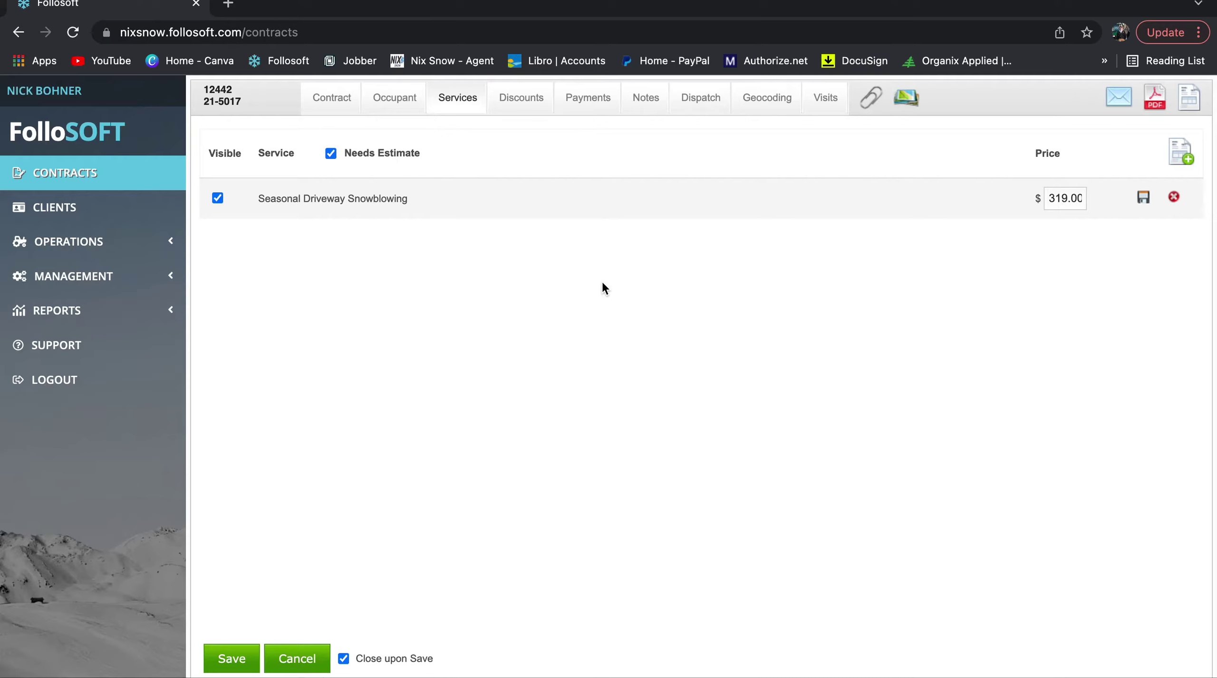
{"action": "left_click", "coordinate": [523, 113]}
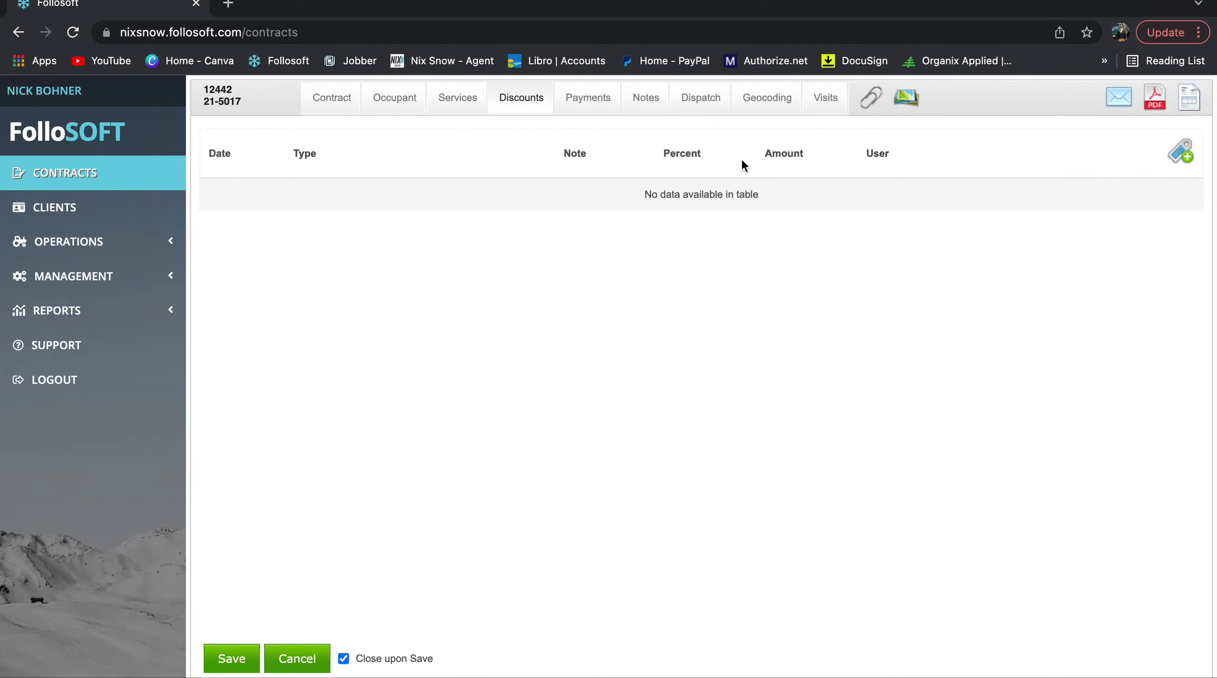
{"action": "left_click", "coordinate": [460, 98]}
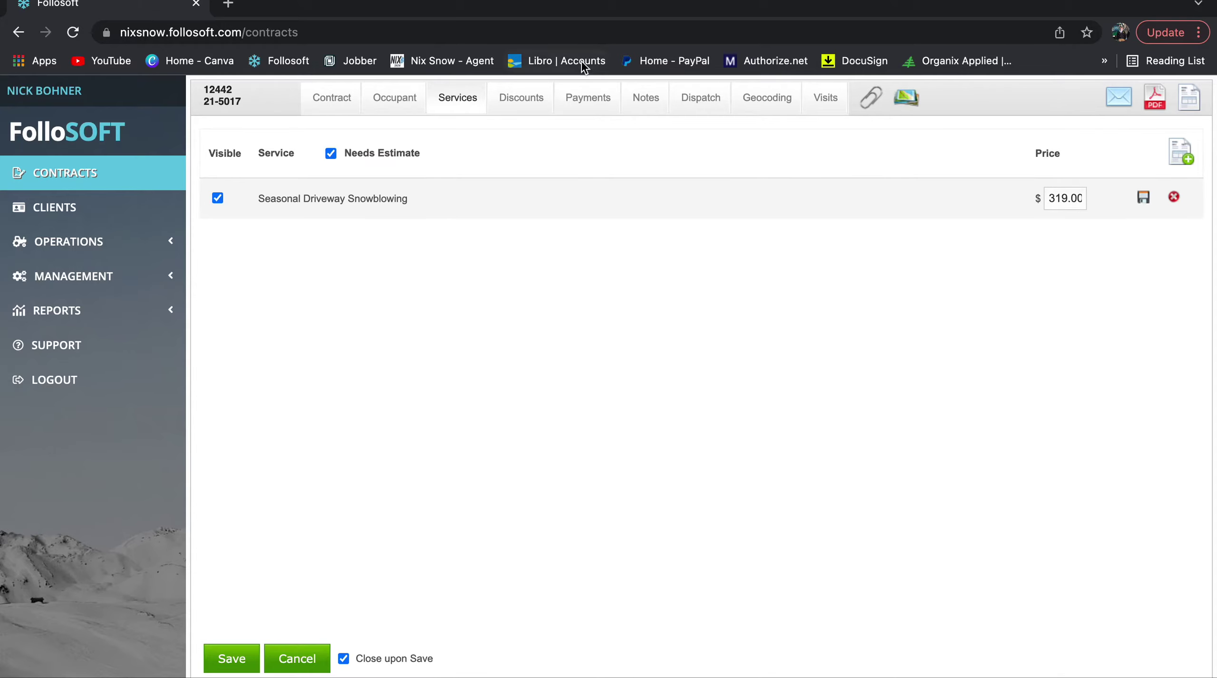
{"action": "left_click", "coordinate": [517, 108]}
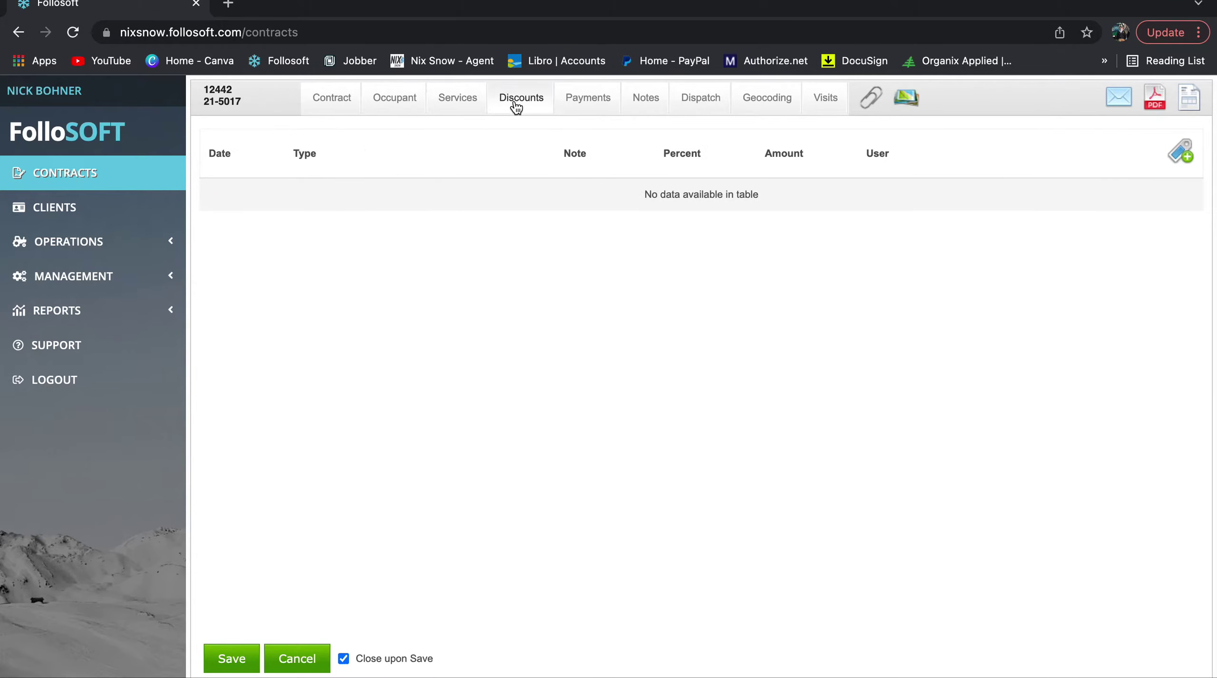
{"action": "left_click", "coordinate": [458, 107]}
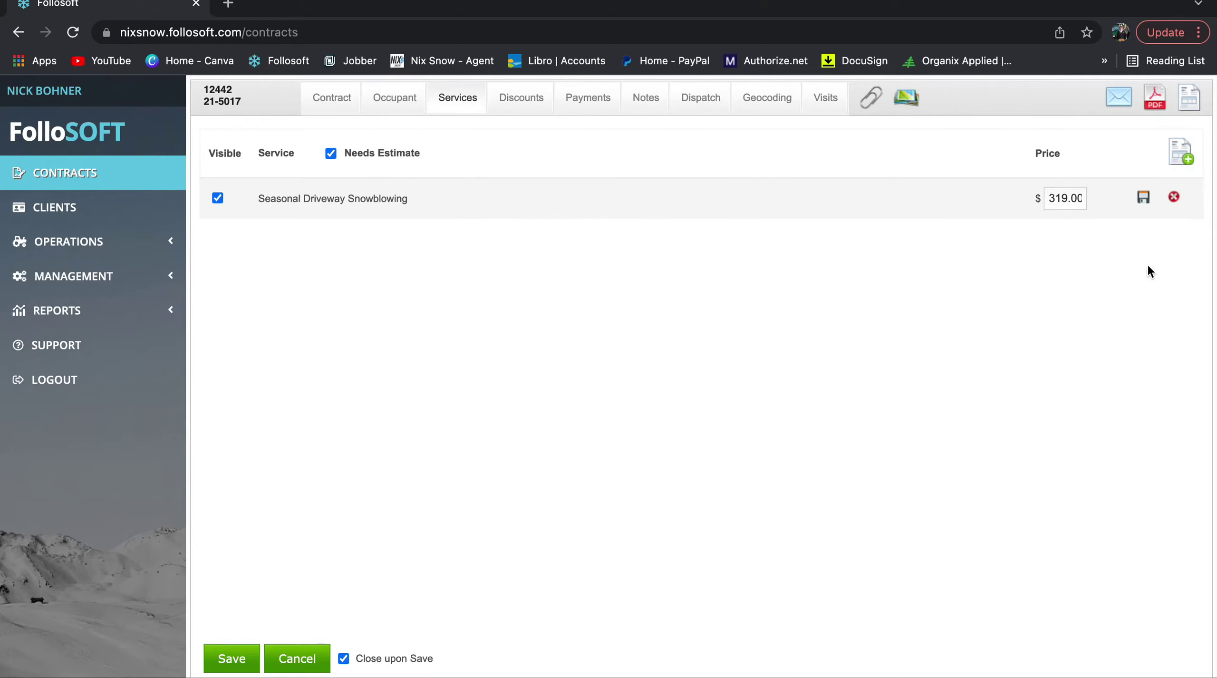
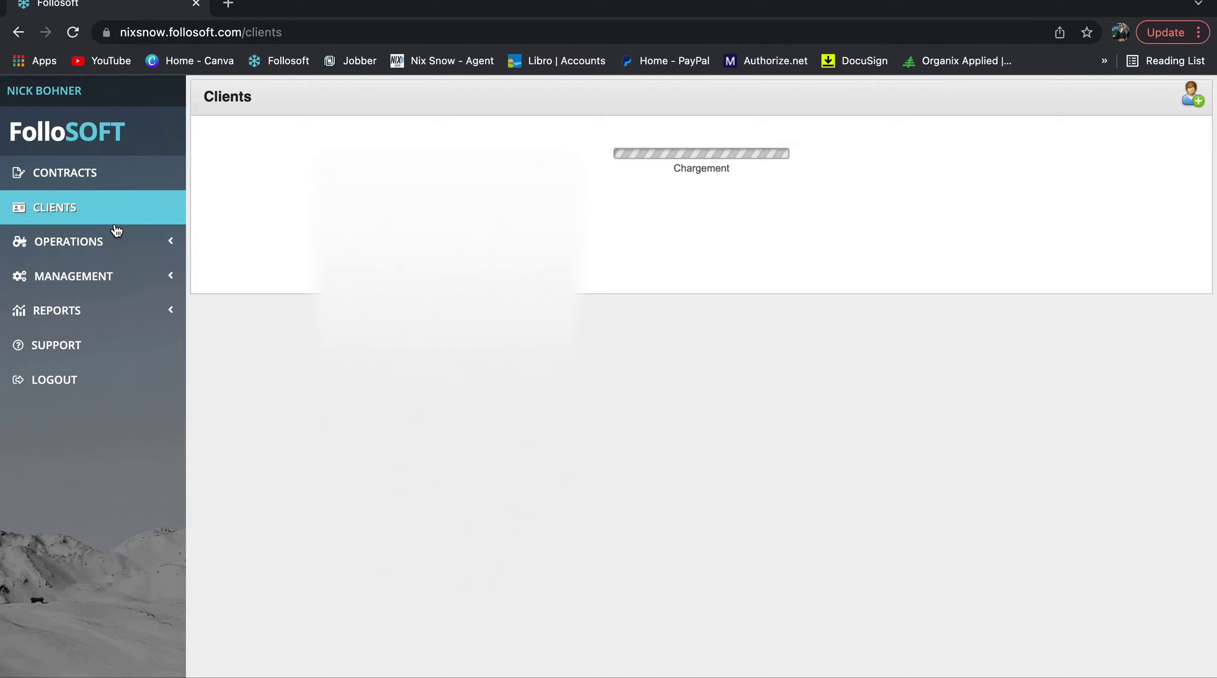
- Open the operations map
{"action": "left_click", "coordinate": [116, 237]}
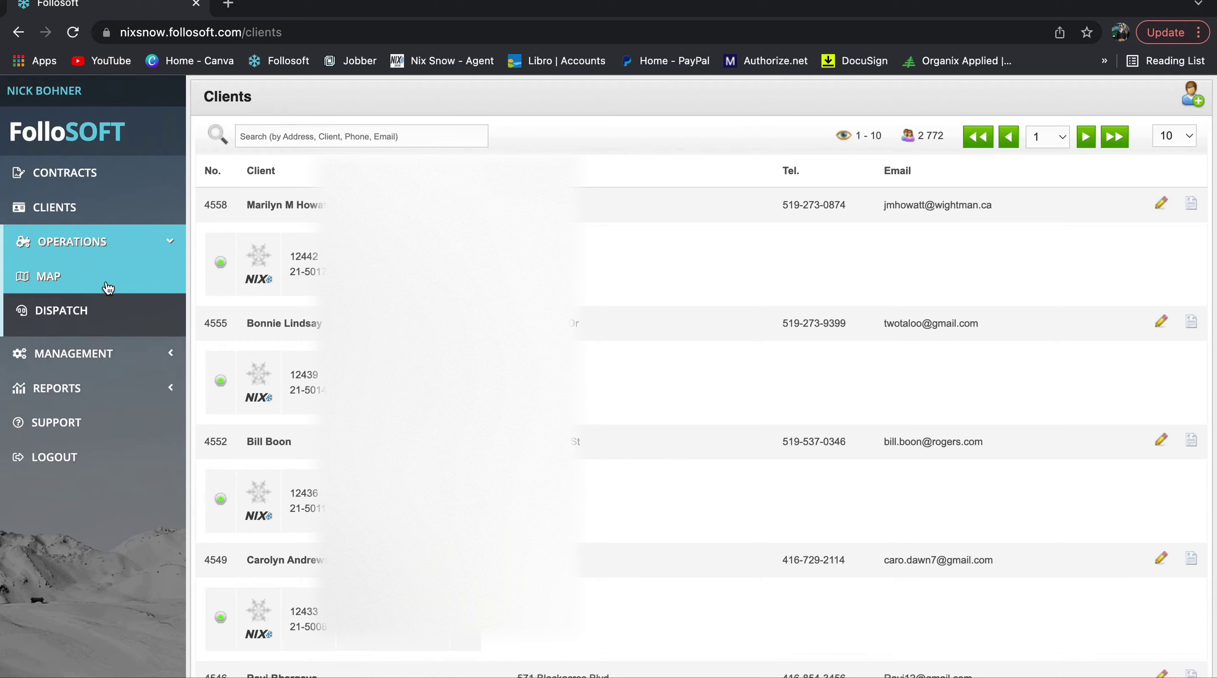
{"action": "left_click", "coordinate": [115, 242]}
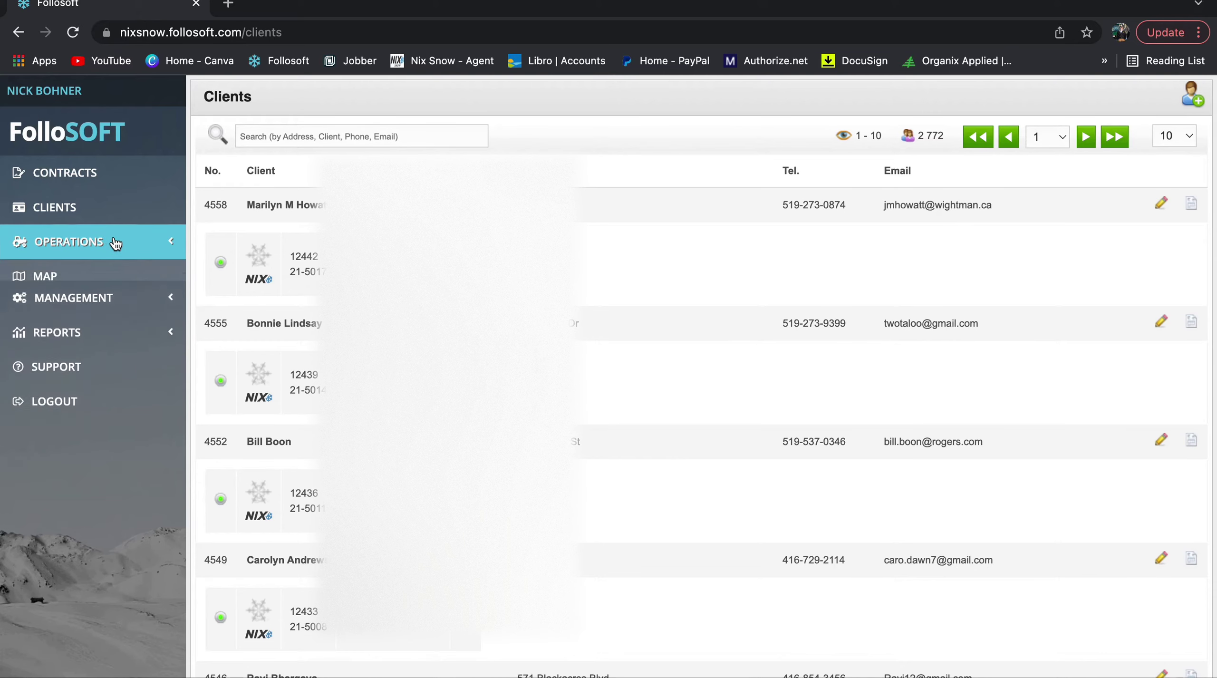
{"action": "left_click", "coordinate": [115, 242]}
{"action": "left_click", "coordinate": [116, 243]}
{"action": "left_click", "coordinate": [114, 247]}
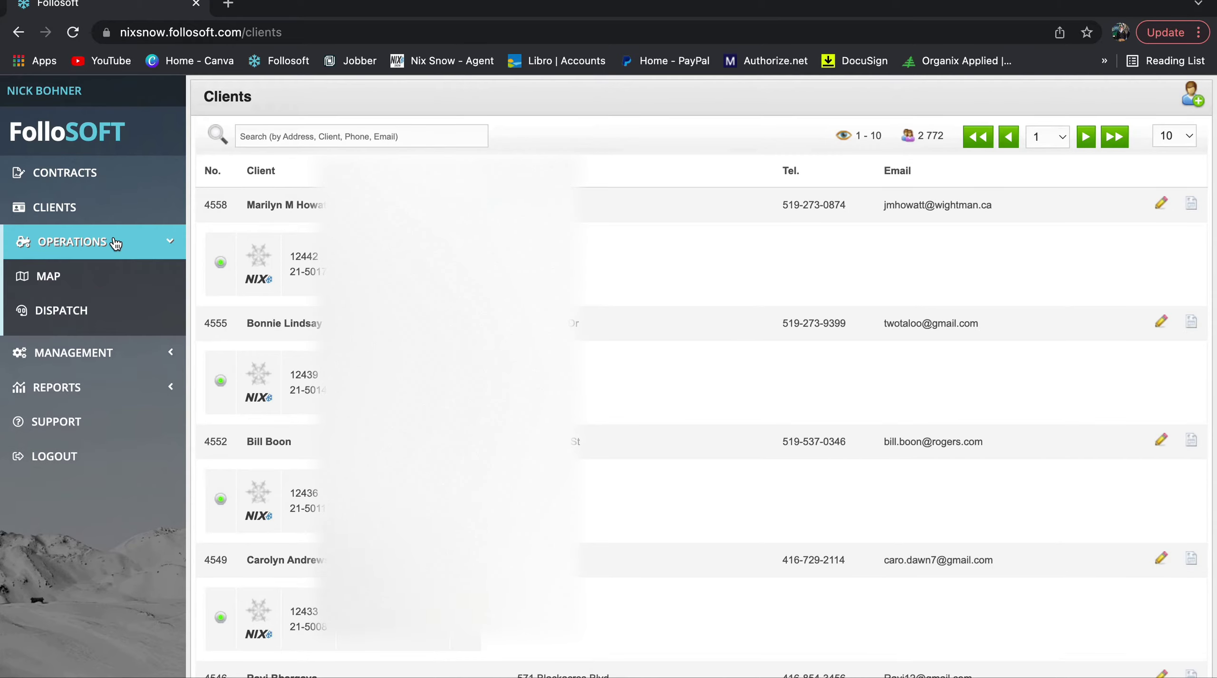
{"action": "left_click", "coordinate": [109, 269]}
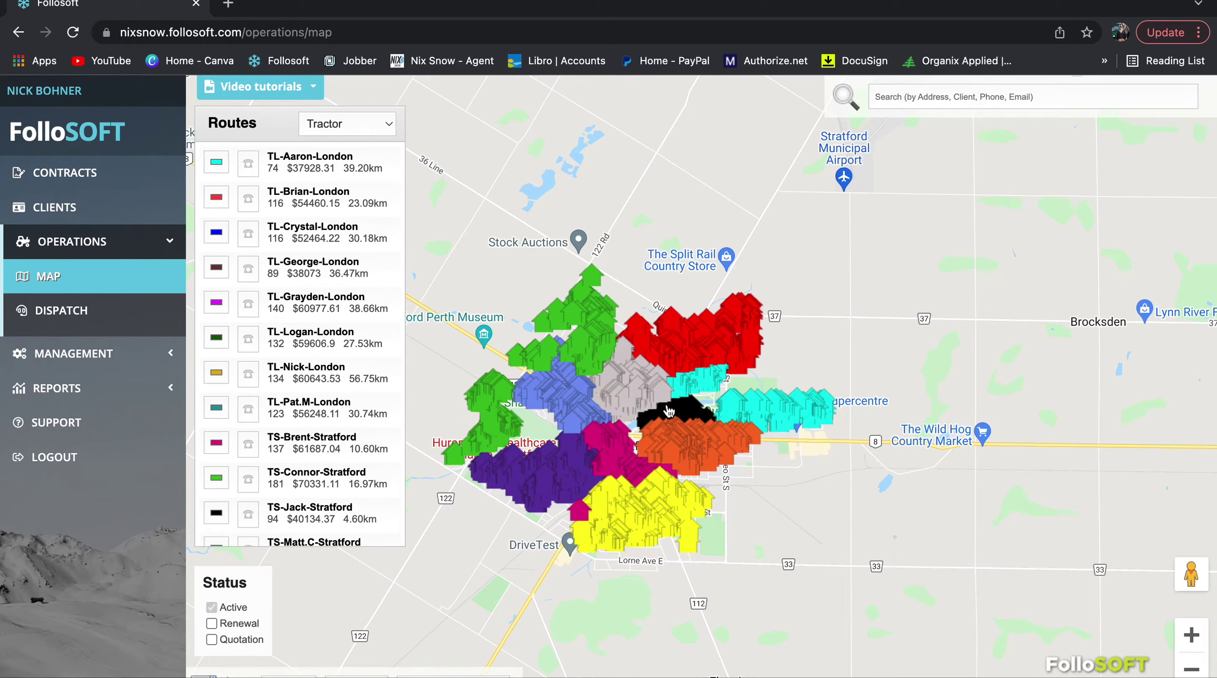
- Examine the Tractor route list and the colour-coded routes on the map, from Stratford down to London
{"action": "left_click_drag", "start_coordinate": [660, 408], "coordinate": [729, 391]}
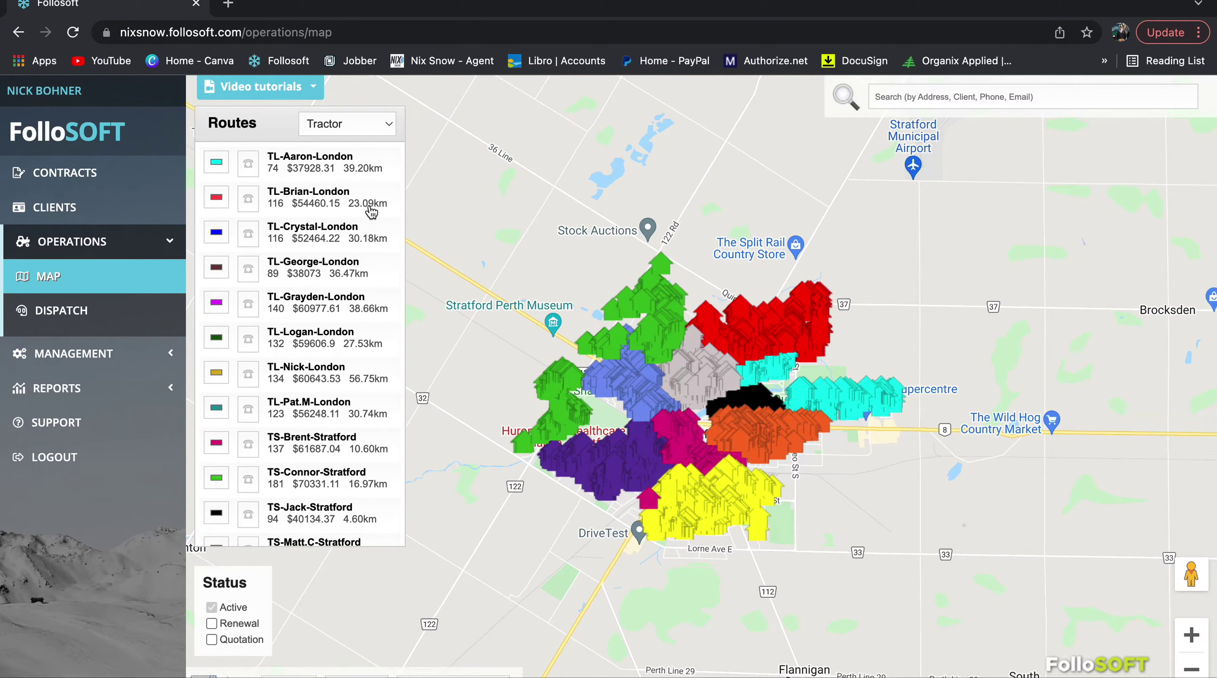
{"action": "scroll", "coordinate": [368, 210], "scroll_direction": "down", "scroll_amount": 3}
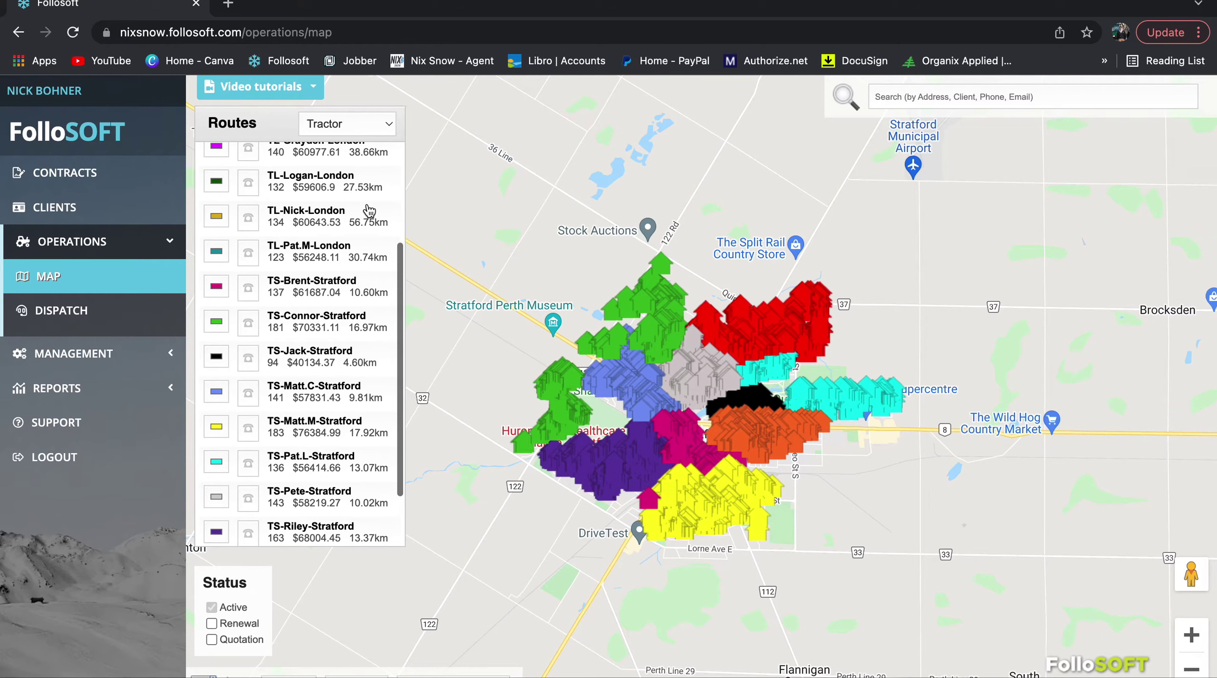
{"action": "scroll", "coordinate": [368, 209], "scroll_direction": "down", "scroll_amount": 2}
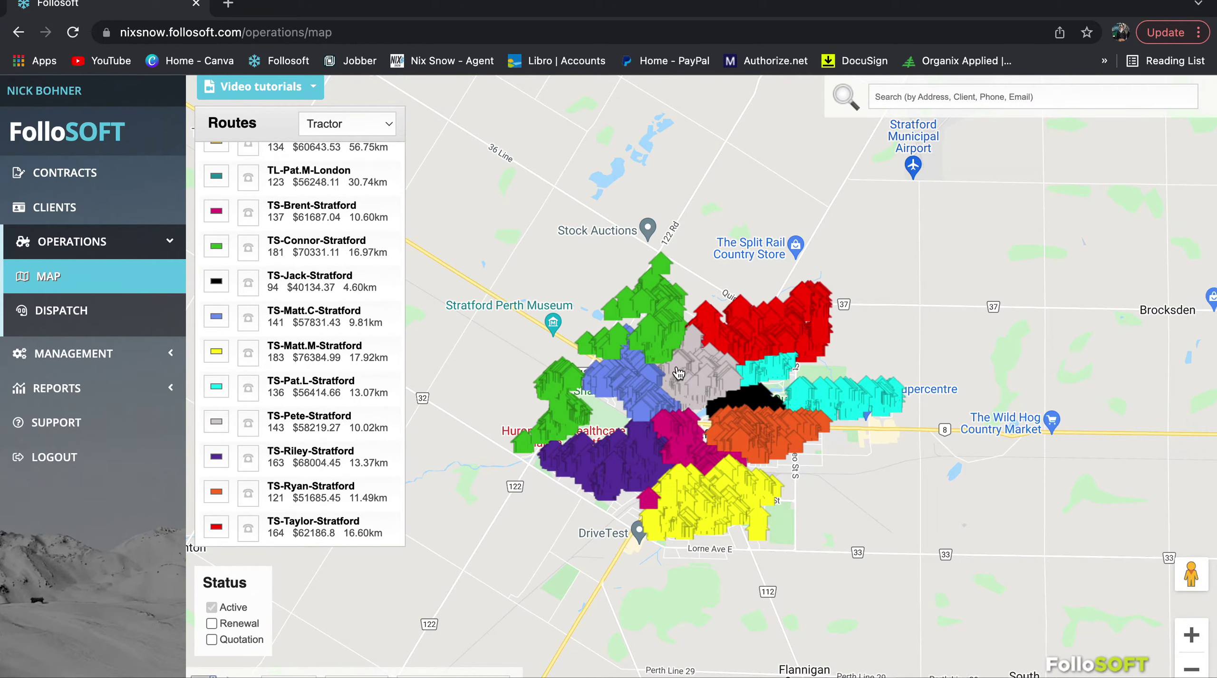
{"action": "scroll", "coordinate": [678, 373], "scroll_direction": "up", "scroll_amount": 3}
{"action": "left_click_drag", "start_coordinate": [695, 373], "coordinate": [790, 298]}
{"action": "scroll", "coordinate": [796, 360], "scroll_direction": "down", "scroll_amount": 3}
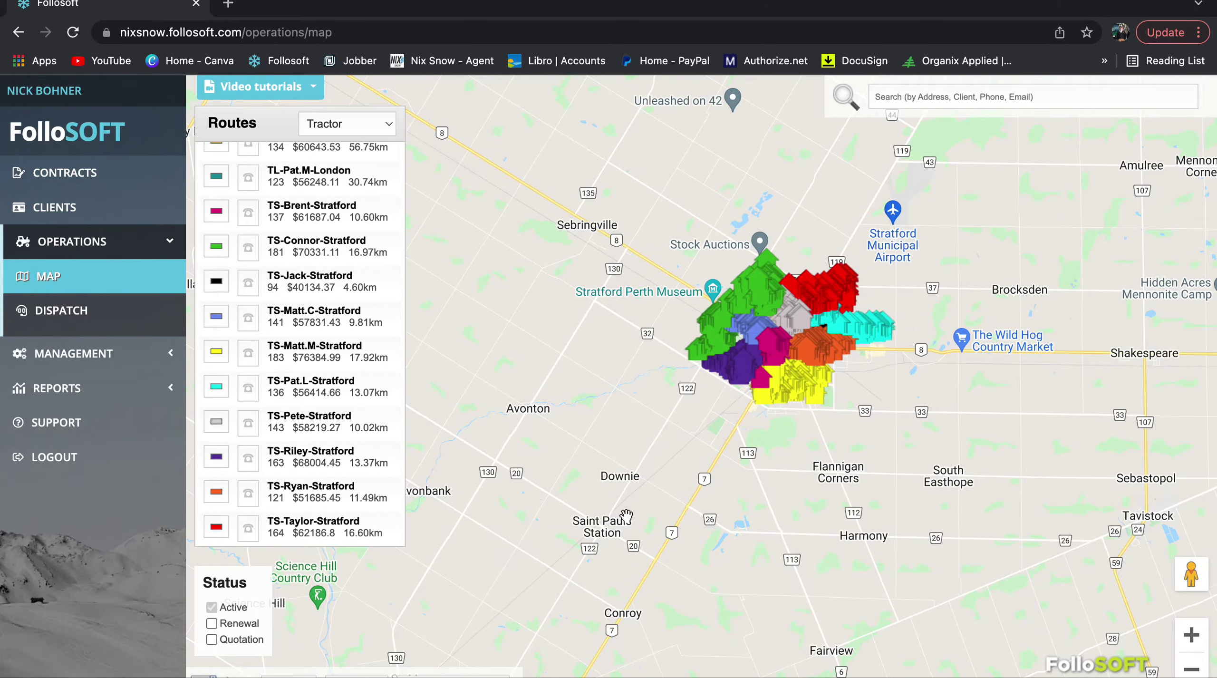
{"action": "left_click_drag", "start_coordinate": [760, 594], "coordinate": [974, 143]}
{"action": "mouse_move", "coordinate": [654, 483]}
{"action": "left_mouse_down"}
{"action": "mouse_move", "coordinate": [896, 171]}
{"action": "mouse_move", "coordinate": [848, 125]}
{"action": "left_mouse_up"}
{"action": "left_click_drag", "start_coordinate": [856, 594], "coordinate": [855, 143]}
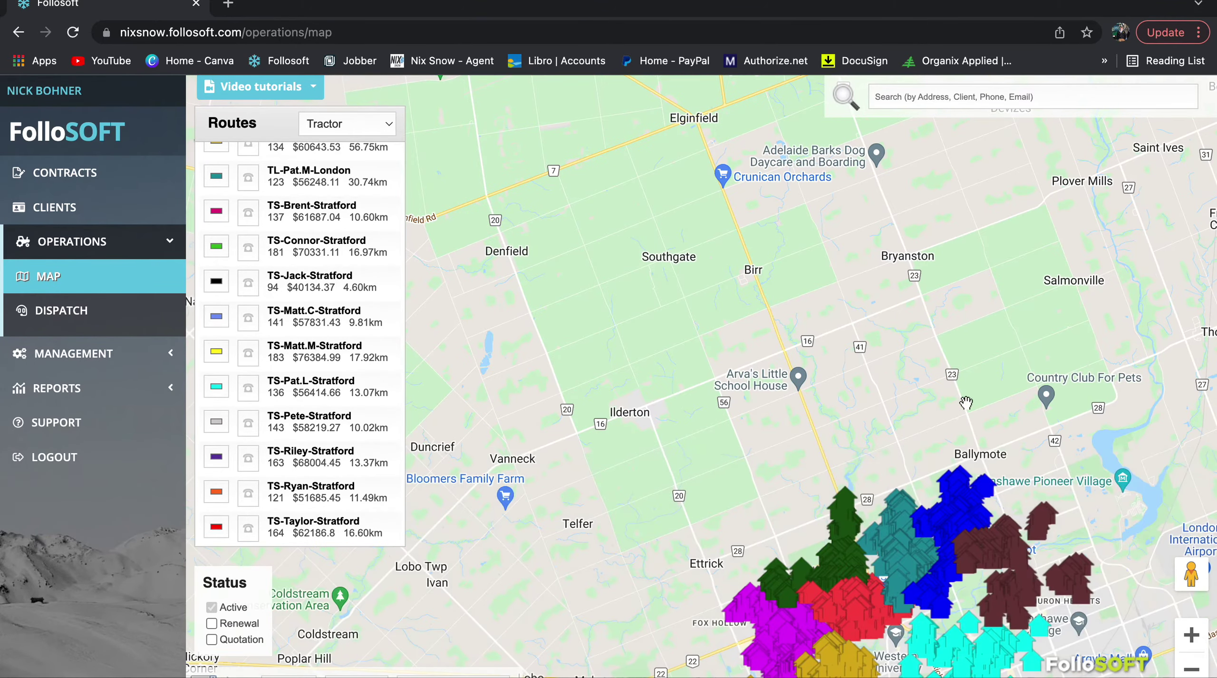
- Bring the Stratford routes into view on the map and display the driving path of the yellow tractor route
{"action": "left_click_drag", "start_coordinate": [856, 547], "coordinate": [856, 404]}
{"action": "mouse_move", "coordinate": [1027, 185]}
{"action": "left_mouse_down"}
{"action": "mouse_move", "coordinate": [876, 185]}
{"action": "mouse_move", "coordinate": [606, 542]}
{"action": "left_mouse_up"}
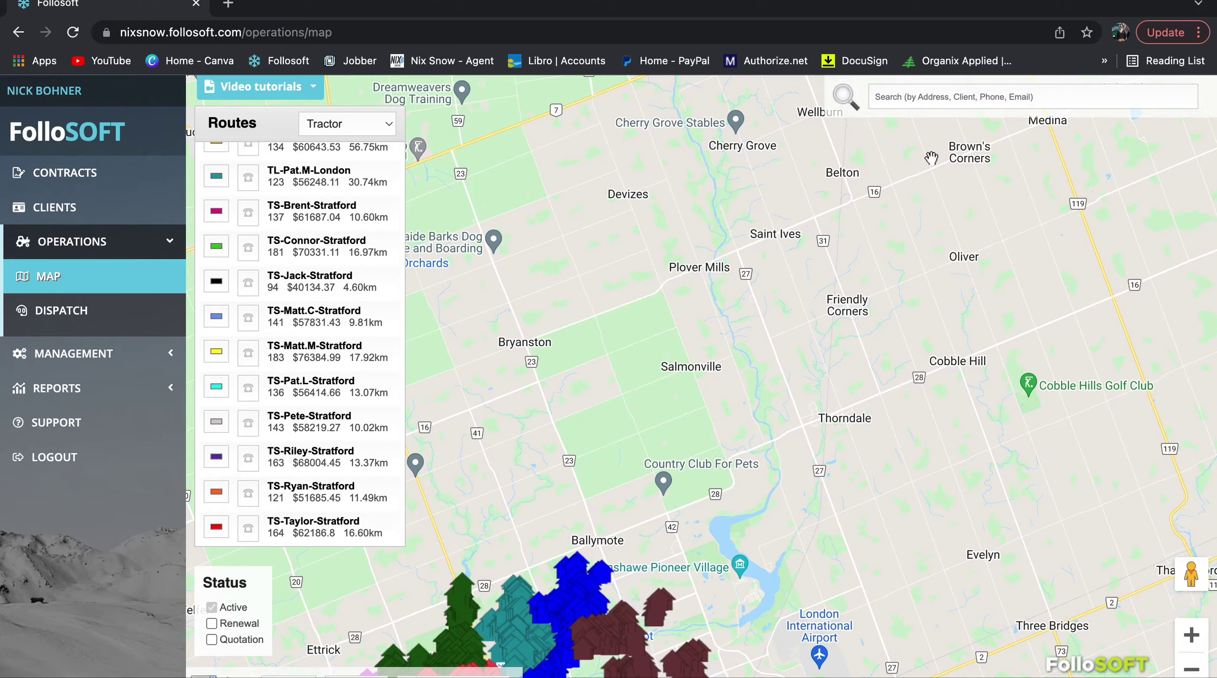
{"action": "left_click_drag", "start_coordinate": [876, 194], "coordinate": [919, 332]}
{"action": "left_click_drag", "start_coordinate": [1022, 142], "coordinate": [675, 571]}
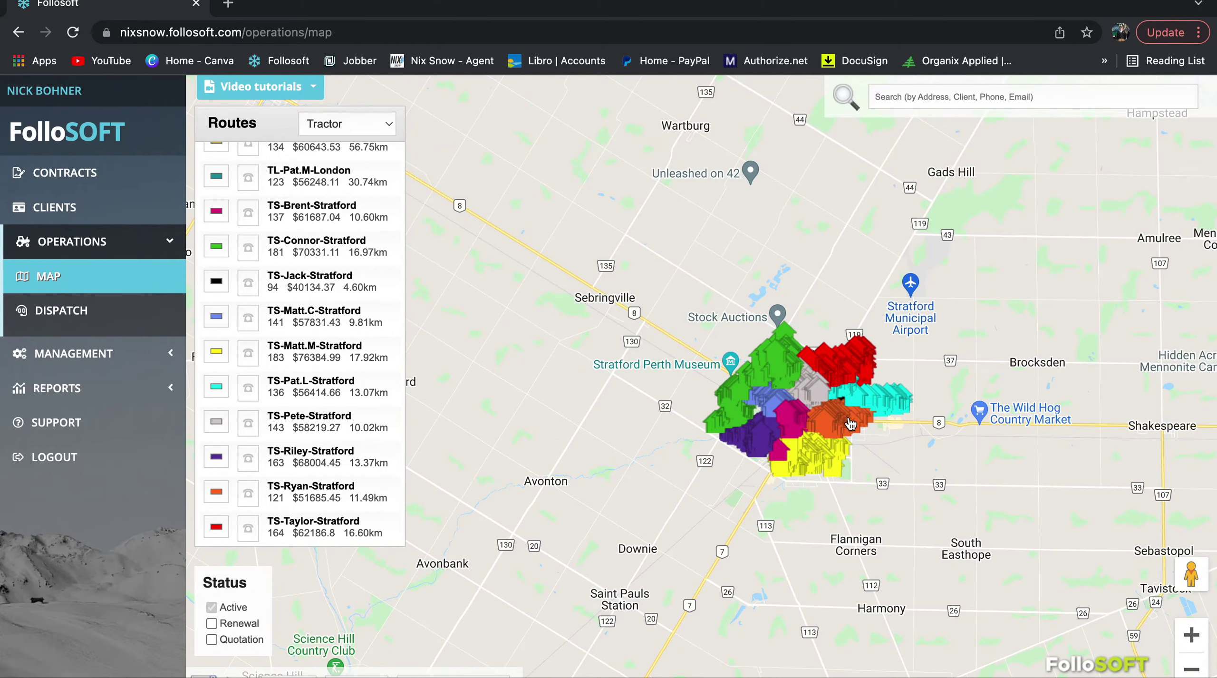
{"action": "scroll", "coordinate": [495, 399], "scroll_direction": "up", "scroll_amount": 3}
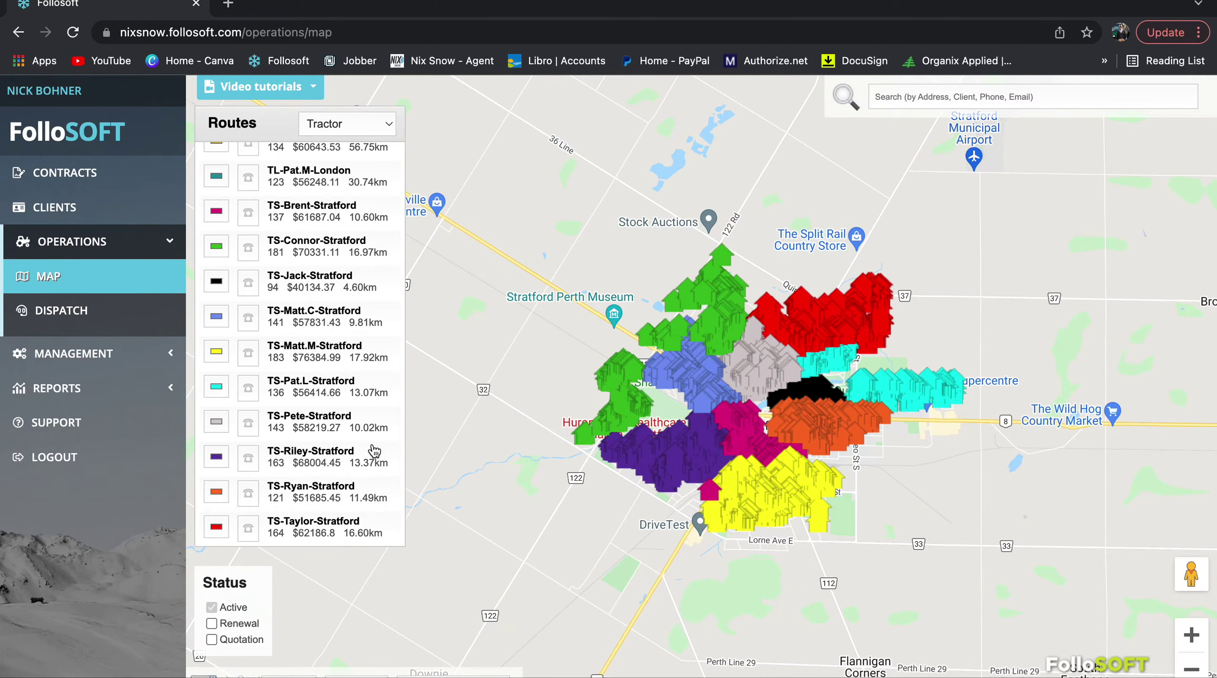
{"action": "left_click", "coordinate": [355, 354]}
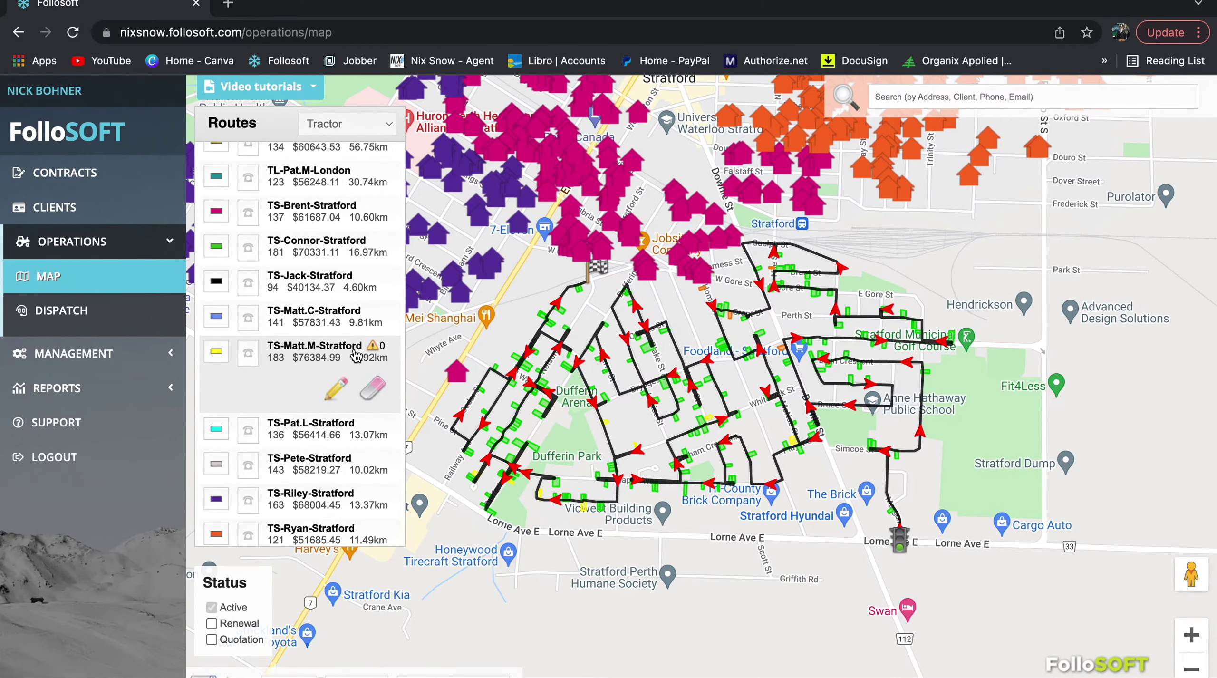
- Examine the yellow route's path, direction arrows and marked driveways, from its start on Lorne Ave E through the surrounding streets
{"action": "left_click_drag", "start_coordinate": [865, 530], "coordinate": [795, 508]}
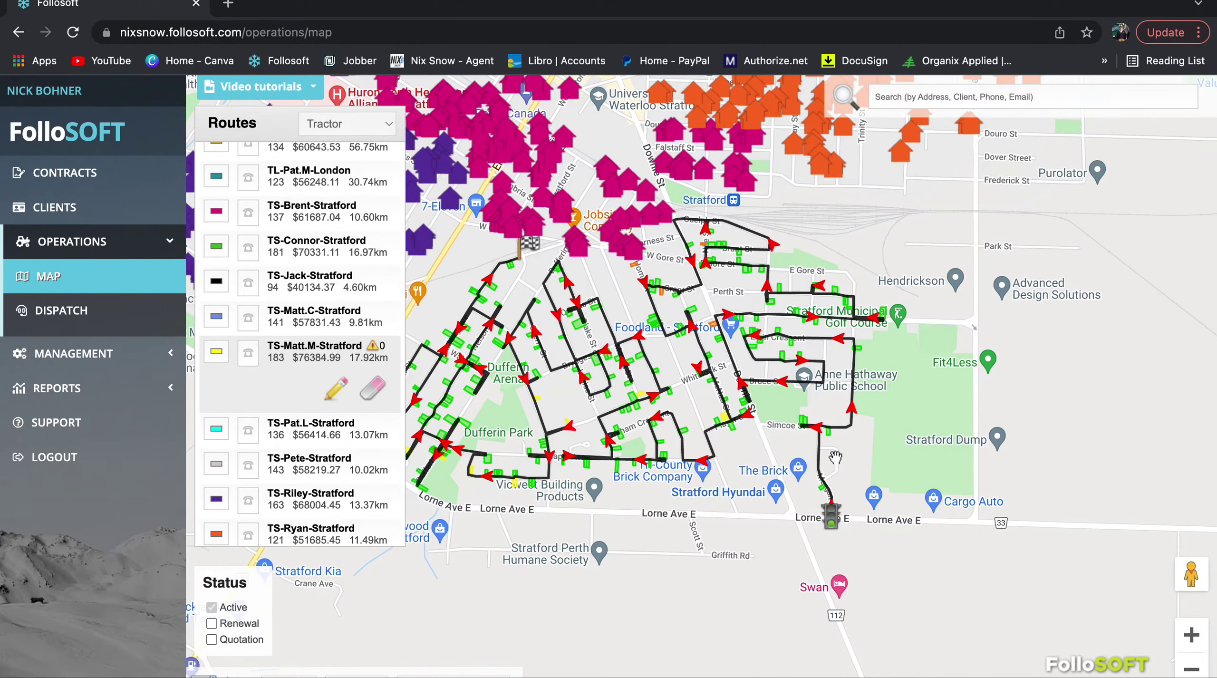
{"action": "scroll", "coordinate": [835, 457], "scroll_direction": "up", "scroll_amount": 2}
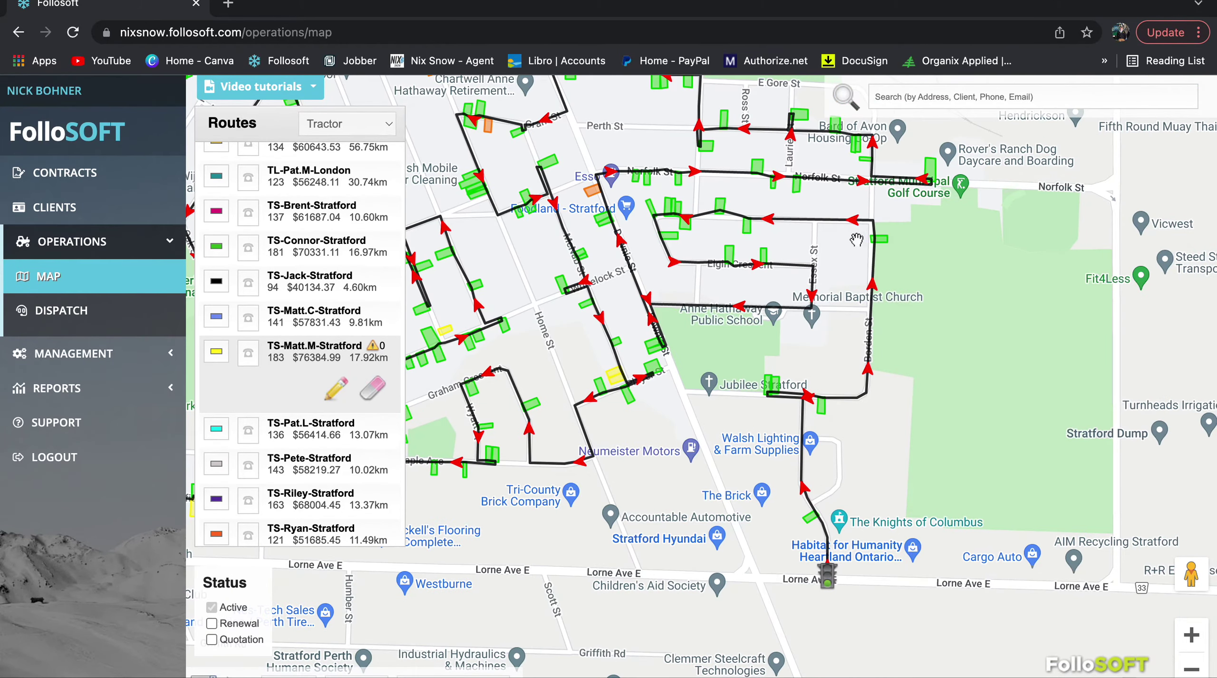
{"action": "left_click_drag", "start_coordinate": [720, 260], "coordinate": [817, 431]}
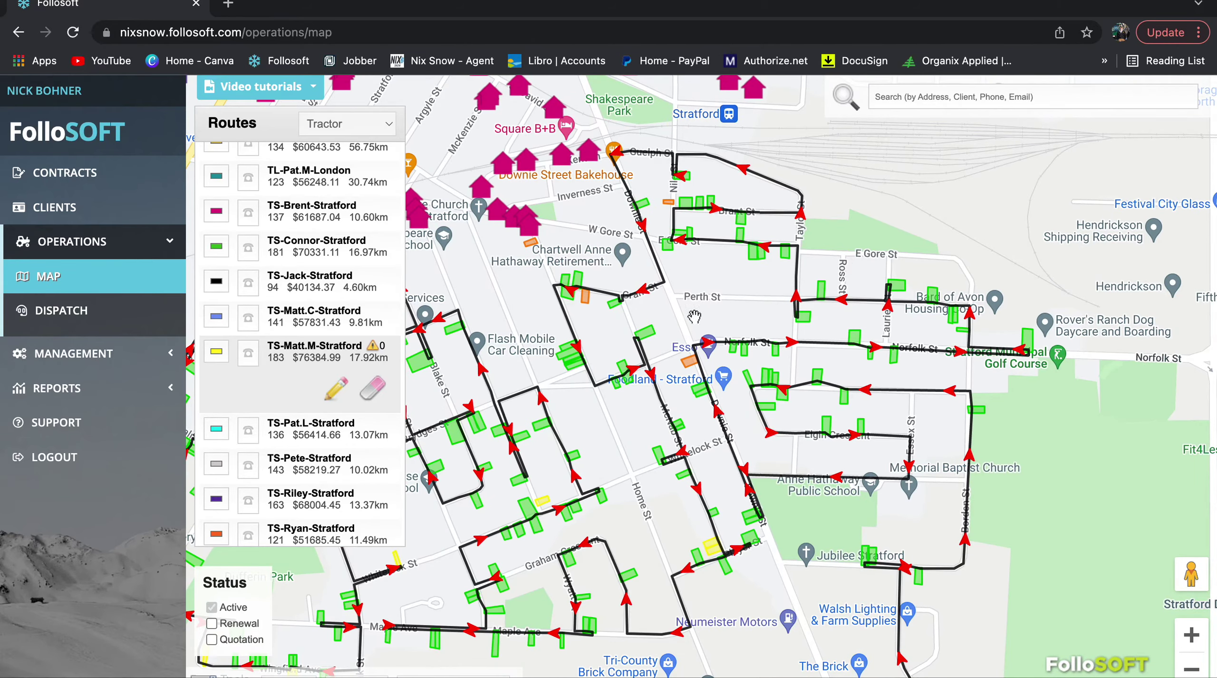
{"action": "left_click_drag", "start_coordinate": [694, 316], "coordinate": [875, 181]}
{"action": "left_click_drag", "start_coordinate": [656, 456], "coordinate": [740, 338]}
{"action": "left_click_drag", "start_coordinate": [758, 430], "coordinate": [632, 502]}
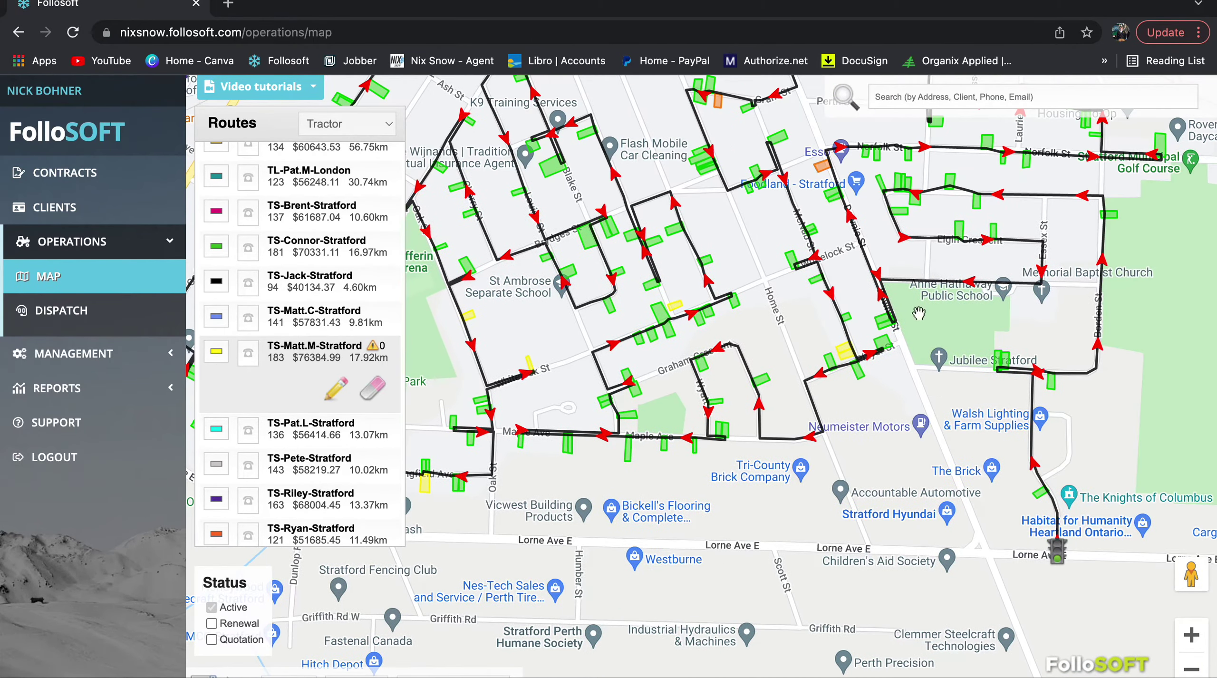
{"action": "left_click_drag", "start_coordinate": [1006, 295], "coordinate": [1003, 306]}
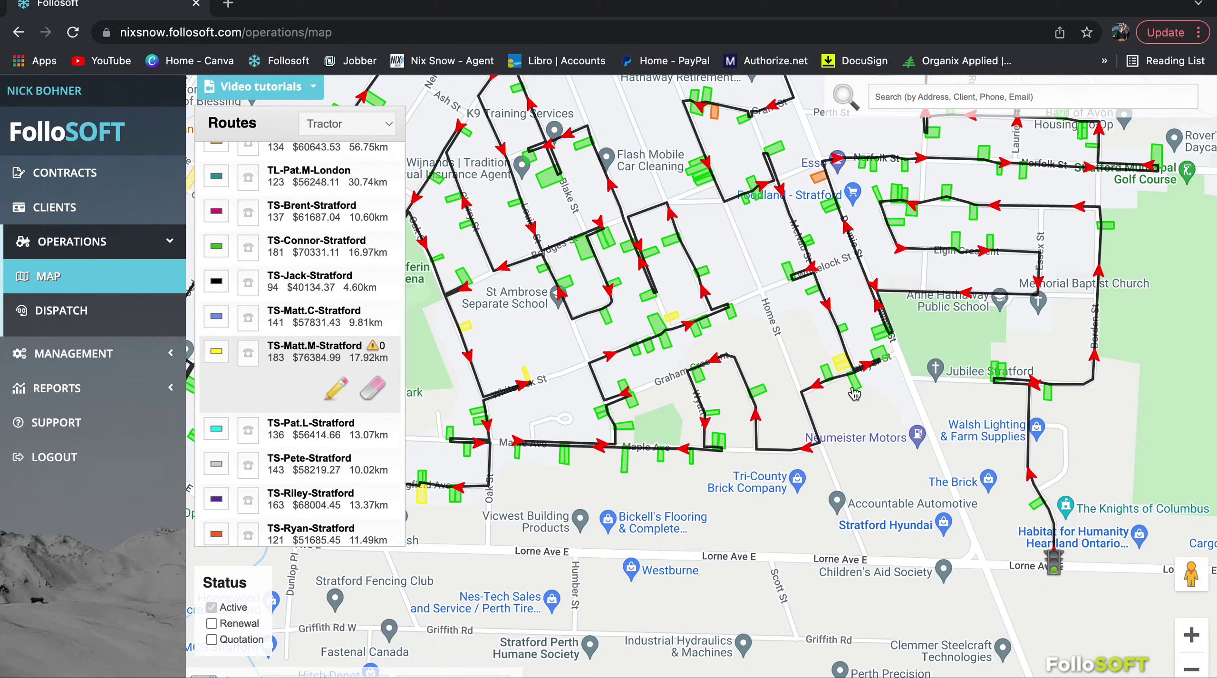
{"action": "left_click_drag", "start_coordinate": [889, 402], "coordinate": [787, 440]}
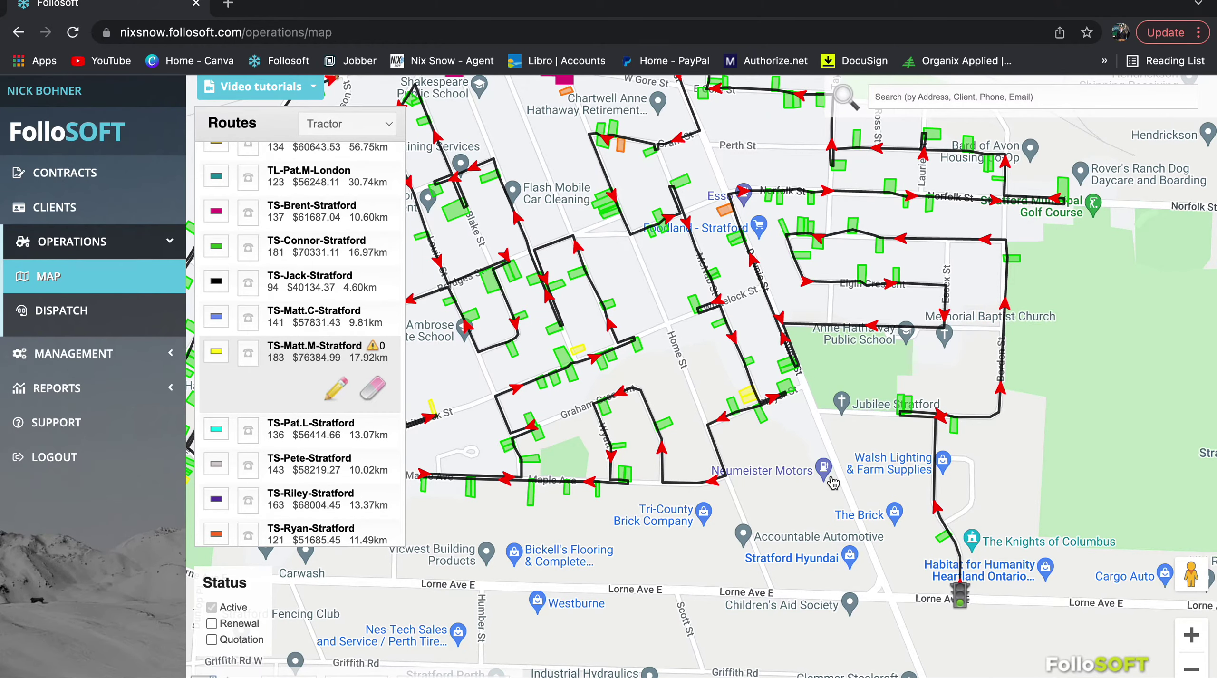
{"action": "left_click_drag", "start_coordinate": [832, 482], "coordinate": [747, 312]}
- Start editing the yellow route's path and nudge its starting point at Lorne Ave E and Morgan St
{"action": "left_click", "coordinate": [335, 391]}
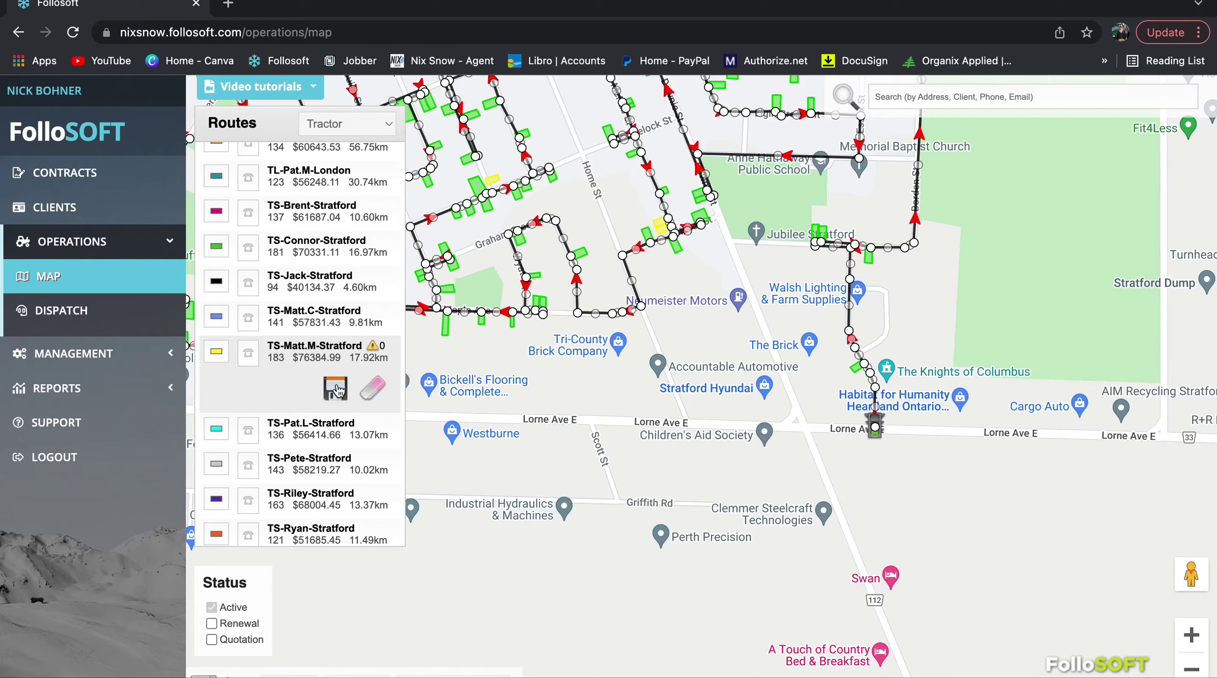
{"action": "scroll", "coordinate": [937, 418], "scroll_direction": "up", "scroll_amount": 3}
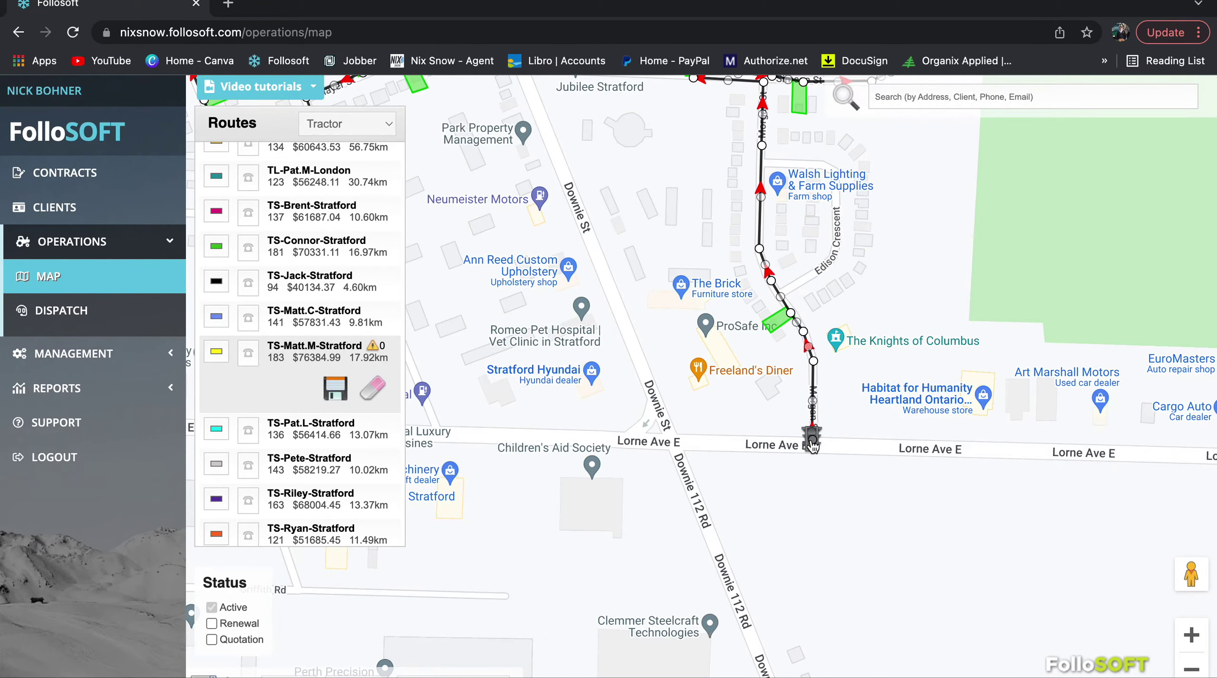
{"action": "mouse_move", "coordinate": [812, 442]}
{"action": "left_mouse_down"}
{"action": "mouse_move", "coordinate": [788, 444]}
{"action": "mouse_move", "coordinate": [812, 438]}
{"action": "left_mouse_up"}
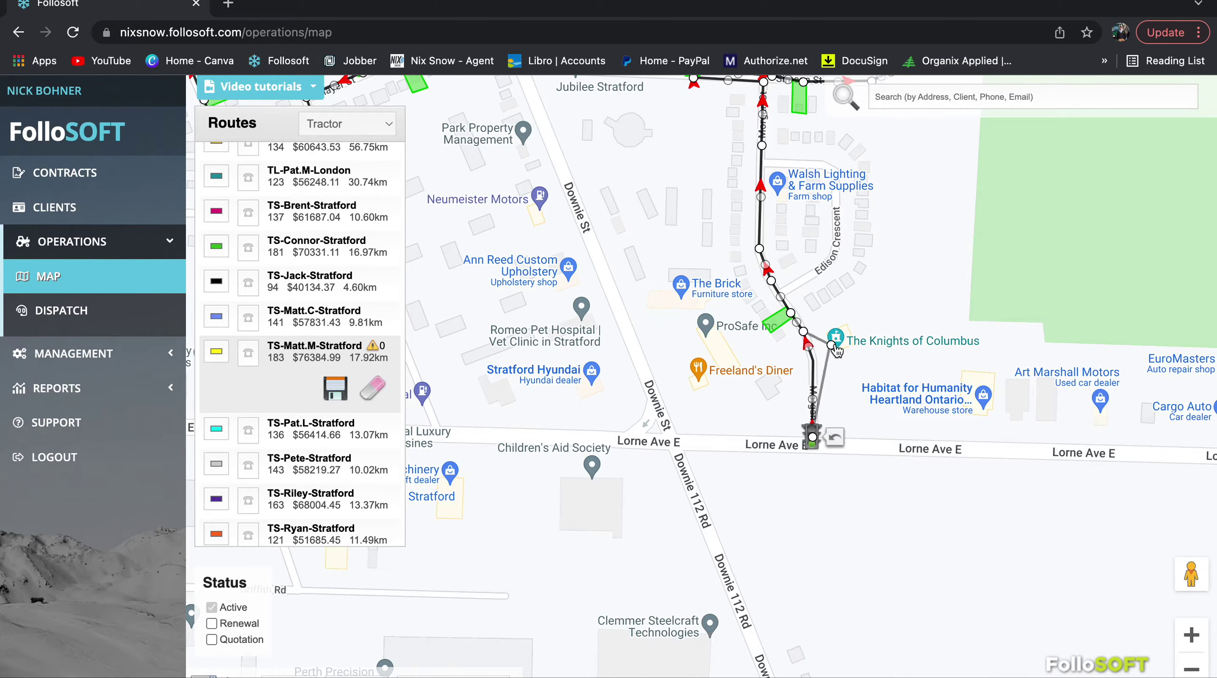
{"action": "scroll", "coordinate": [839, 349], "scroll_direction": "up", "scroll_amount": 1}
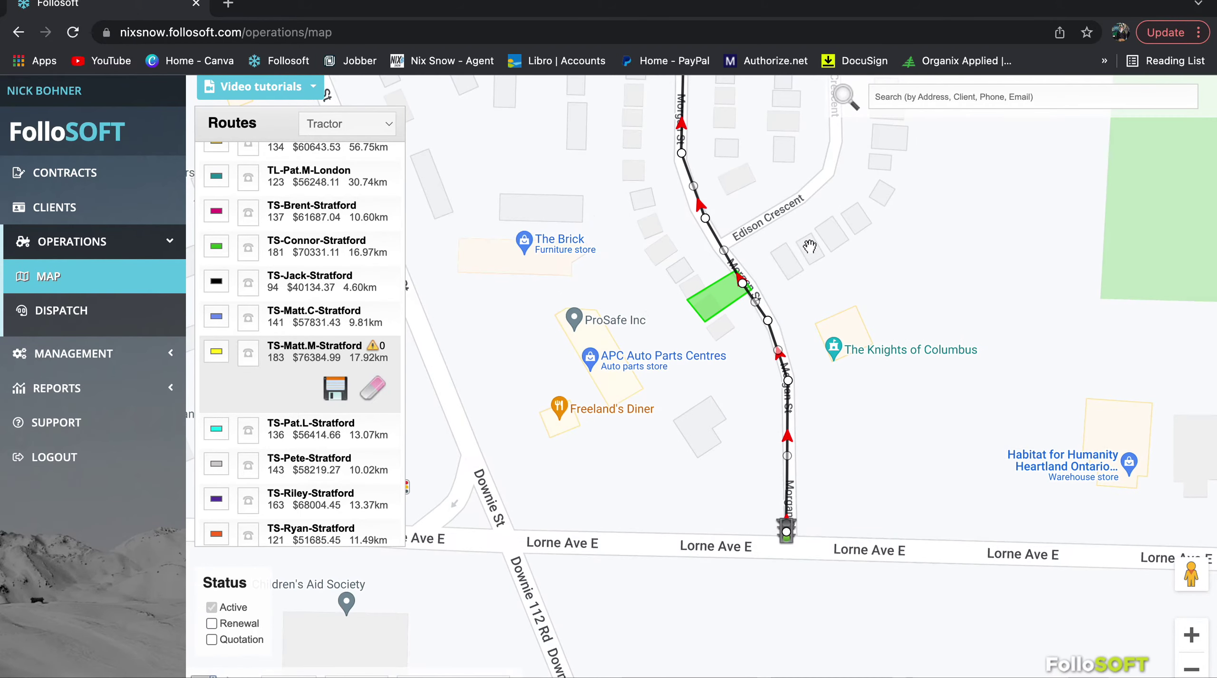
- Try shifting the route point at the corner of Morgan St and Simcoe St, and undo the shift
{"action": "left_click_drag", "start_coordinate": [836, 152], "coordinate": [898, 390]}
{"action": "left_click_drag", "start_coordinate": [916, 322], "coordinate": [731, 346]}
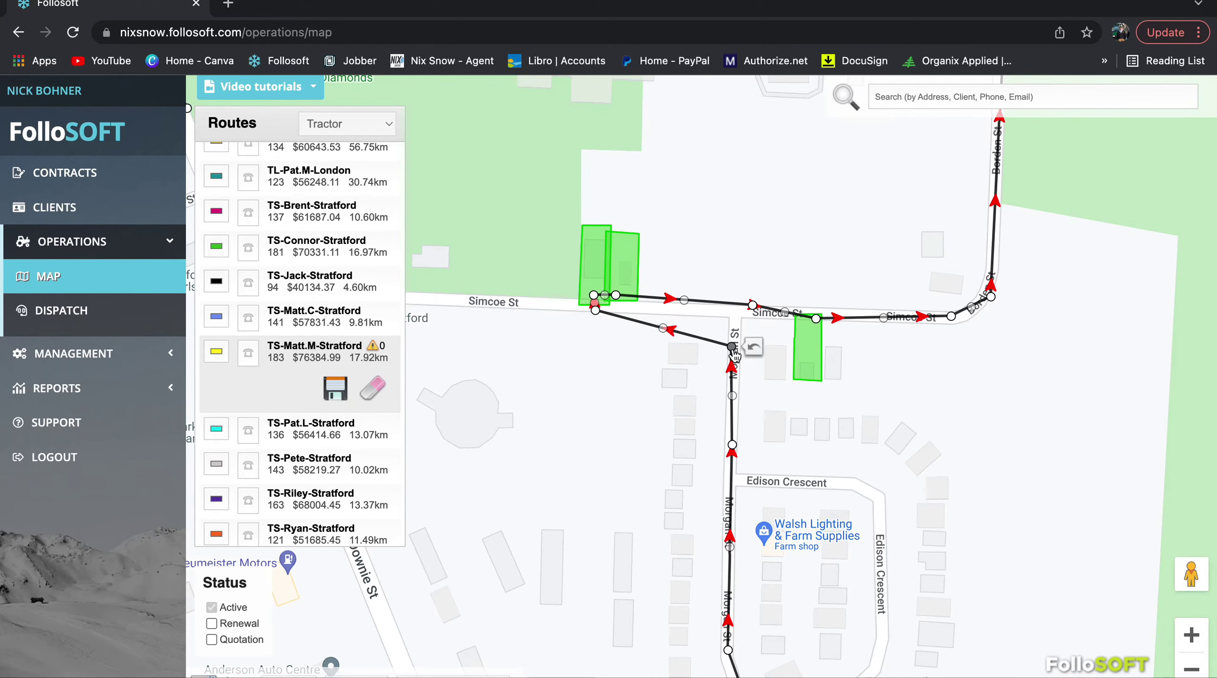
{"action": "left_click", "coordinate": [753, 346]}
- Trace the editable route from Simcoe St through Elgin Crescent, Norfolk St and E Gore St to Downie St
{"action": "scroll", "coordinate": [872, 463], "scroll_direction": "down", "scroll_amount": 1}
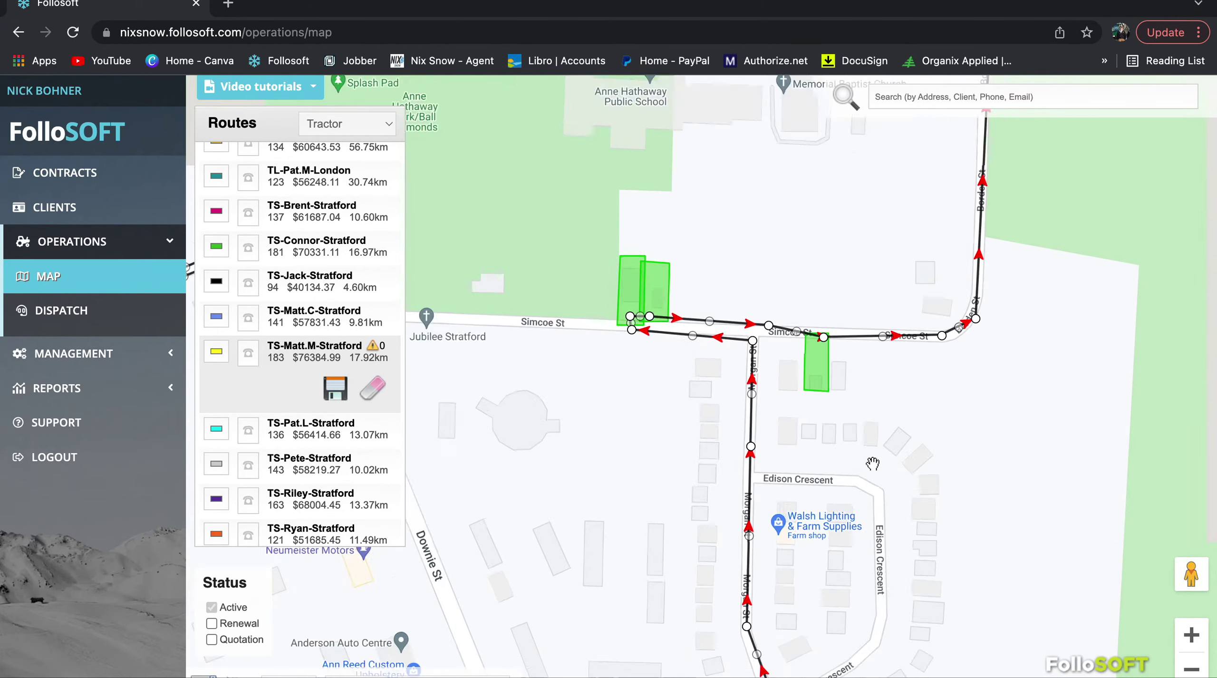
{"action": "scroll", "coordinate": [872, 464], "scroll_direction": "down", "scroll_amount": 1}
{"action": "left_click_drag", "start_coordinate": [1036, 483], "coordinate": [998, 601]}
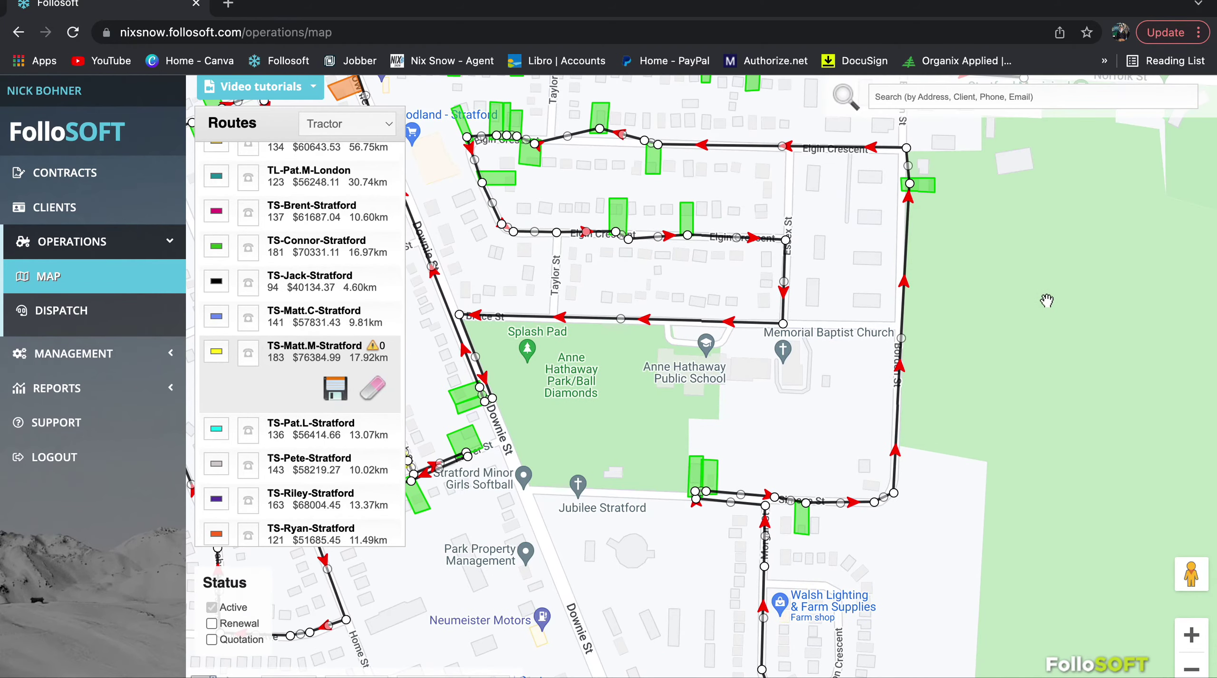
{"action": "left_click_drag", "start_coordinate": [1046, 301], "coordinate": [1107, 420]}
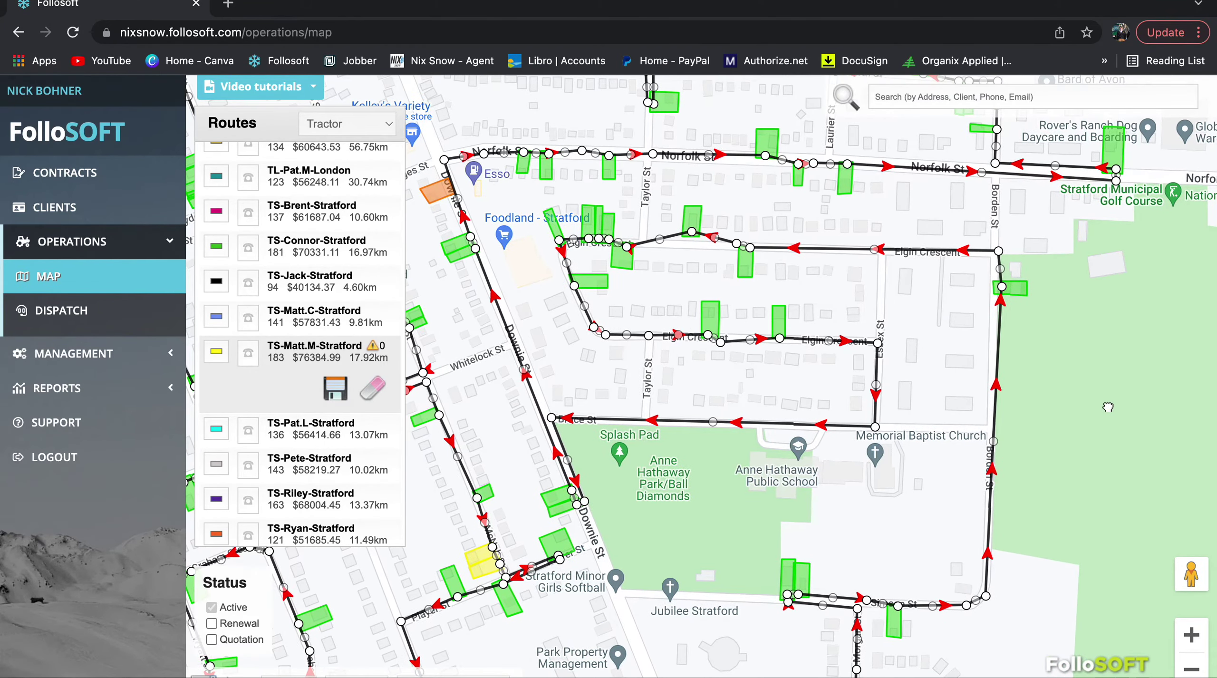
{"action": "left_click_drag", "start_coordinate": [1103, 309], "coordinate": [1108, 401]}
{"action": "left_click_drag", "start_coordinate": [1119, 349], "coordinate": [1172, 451]}
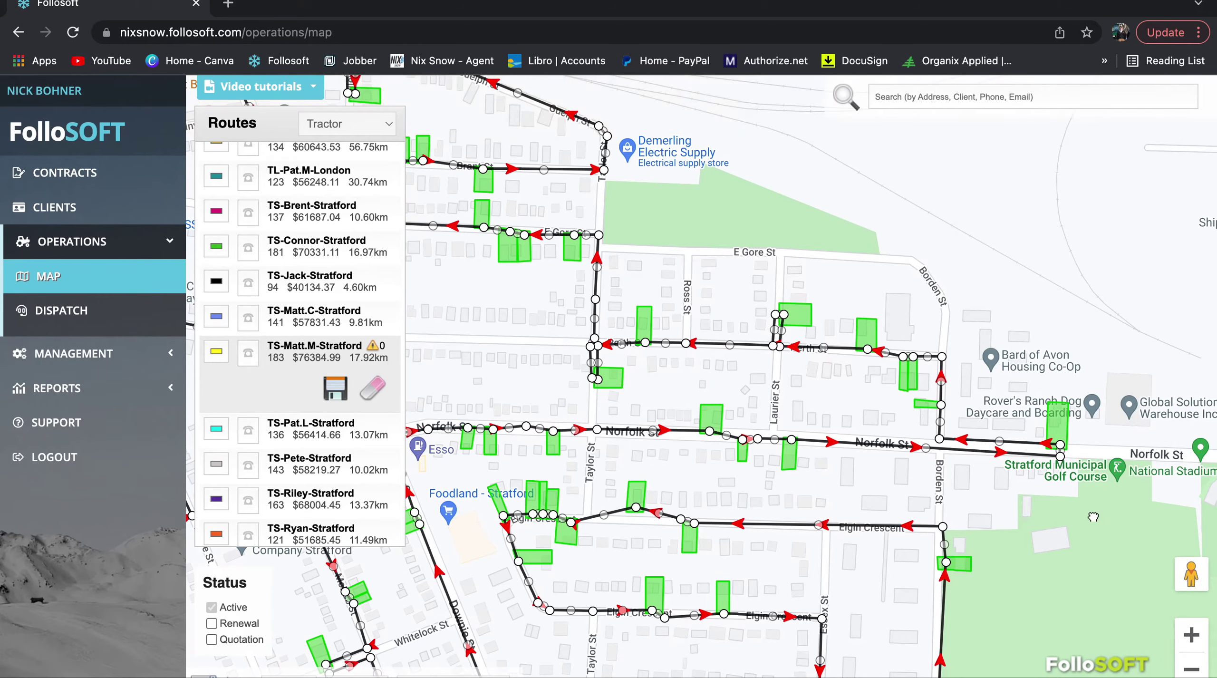
{"action": "left_click_drag", "start_coordinate": [686, 236], "coordinate": [713, 221]}
{"action": "left_click_drag", "start_coordinate": [639, 206], "coordinate": [773, 392]}
{"action": "left_click_drag", "start_coordinate": [697, 351], "coordinate": [1035, 256]}
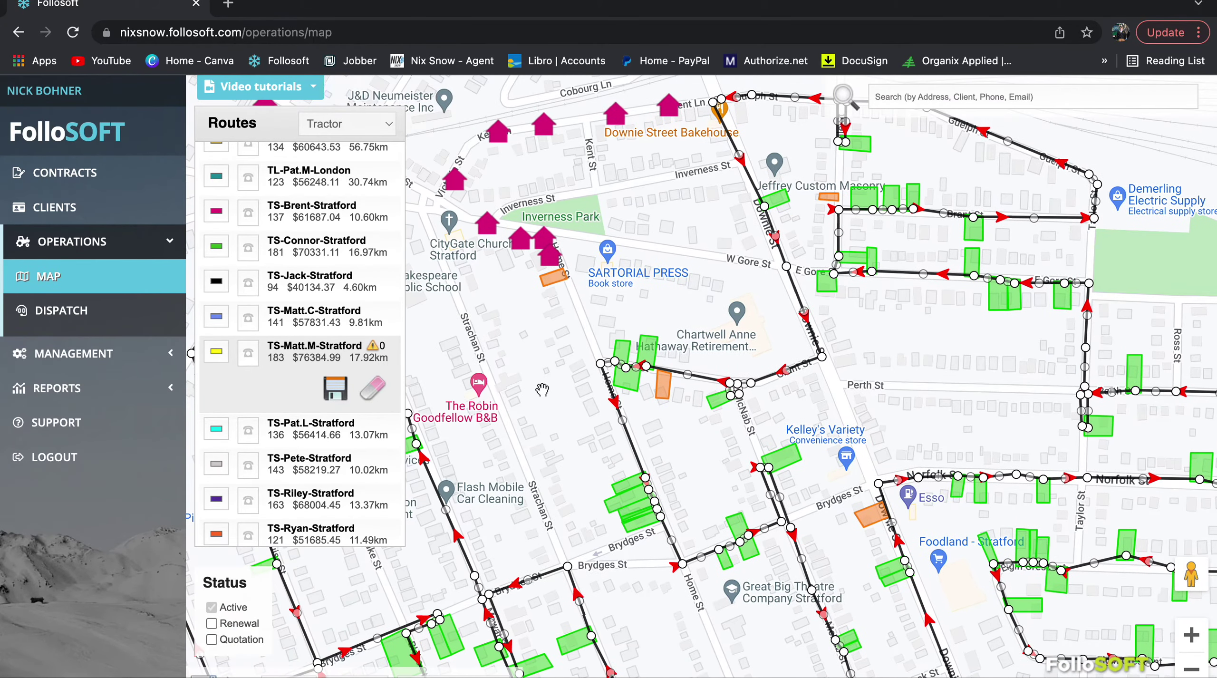
- Inspect the route's middle section around Maple Ave, Whitelock St and Brydges St, up to the finish flag on Railway Ave
{"action": "left_click_drag", "start_coordinate": [889, 618], "coordinate": [825, 393]}
{"action": "left_click_drag", "start_coordinate": [720, 396], "coordinate": [846, 459]}
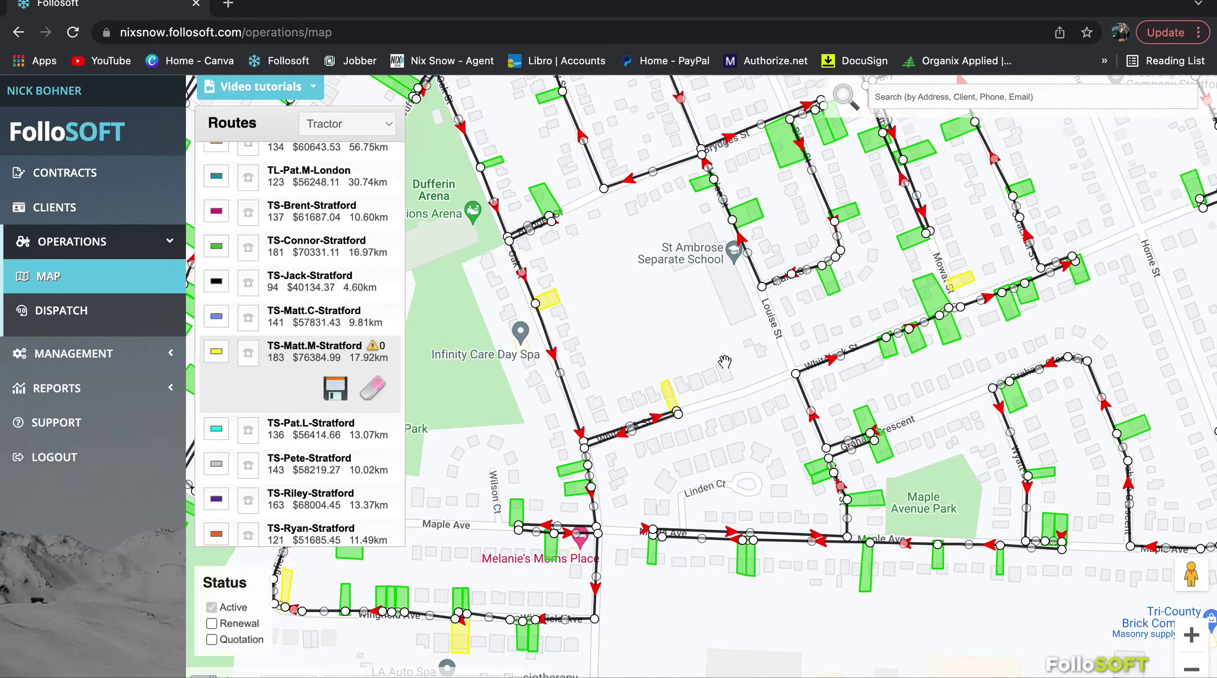
{"action": "left_click_drag", "start_coordinate": [732, 351], "coordinate": [716, 605]}
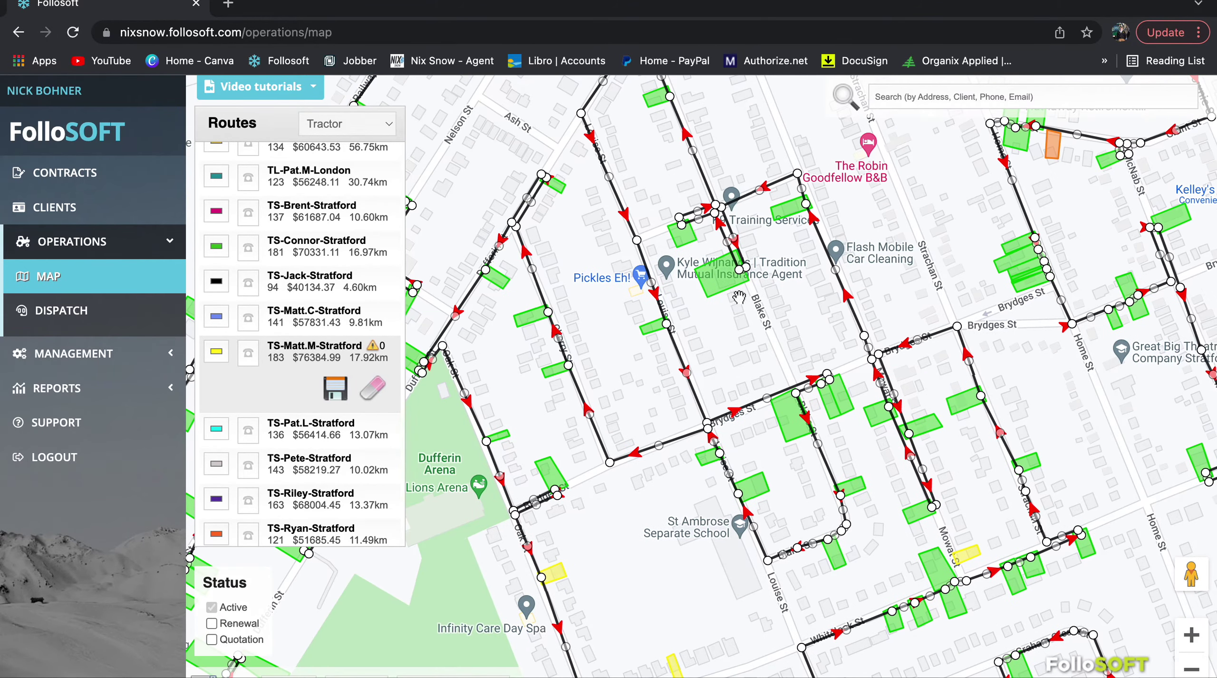
{"action": "left_click_drag", "start_coordinate": [744, 335], "coordinate": [862, 493]}
{"action": "left_click_drag", "start_coordinate": [661, 210], "coordinate": [688, 210]}
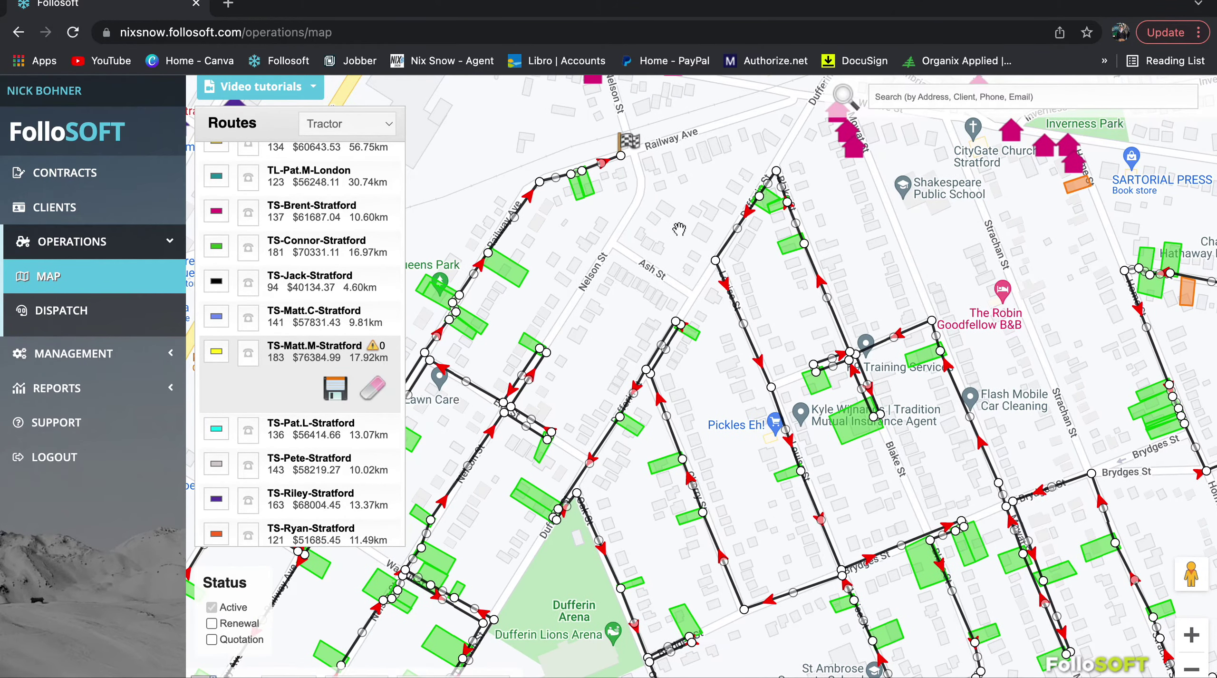
- Inspect the route's western section along Wingfield Ave, Maple Ave, Nelson St, Railway Ave and Cedar St
{"action": "left_click_drag", "start_coordinate": [684, 594], "coordinate": [810, 333]}
{"action": "left_click_drag", "start_coordinate": [773, 475], "coordinate": [845, 348]}
{"action": "left_click_drag", "start_coordinate": [756, 399], "coordinate": [841, 361]}
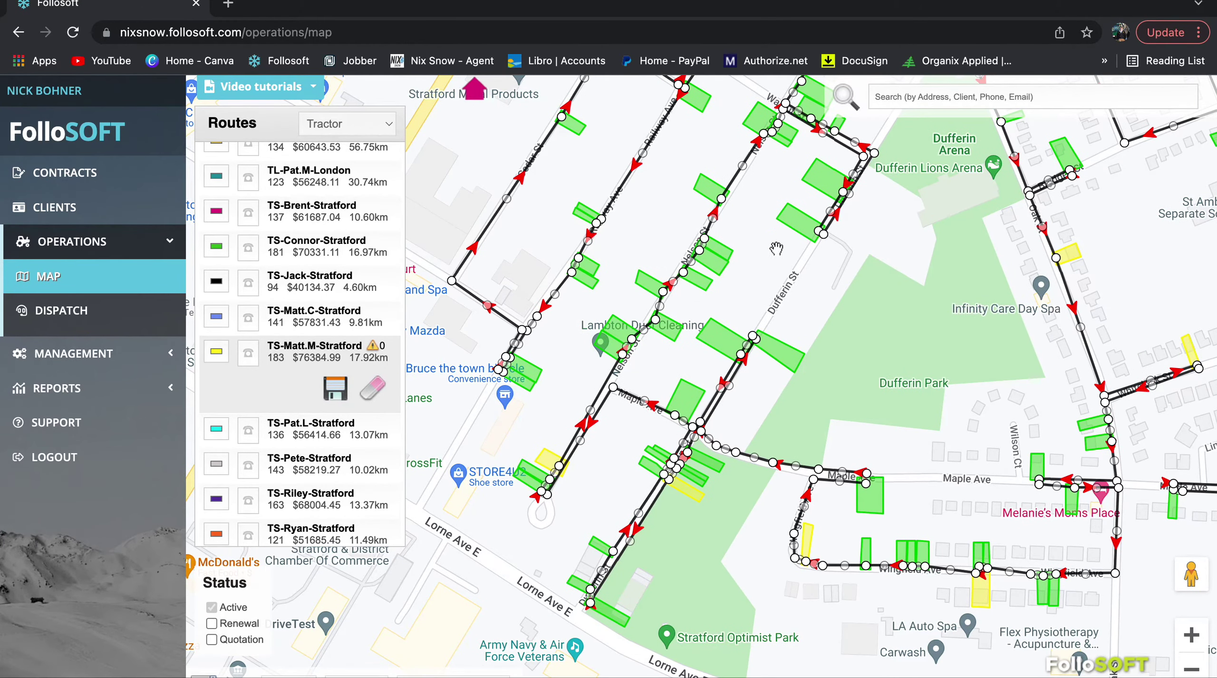
{"action": "left_click_drag", "start_coordinate": [896, 244], "coordinate": [803, 343]}
{"action": "left_click_drag", "start_coordinate": [786, 199], "coordinate": [775, 551]}
{"action": "left_click_drag", "start_coordinate": [827, 342], "coordinate": [963, 188]}
{"action": "left_click_drag", "start_coordinate": [591, 357], "coordinate": [653, 364]}
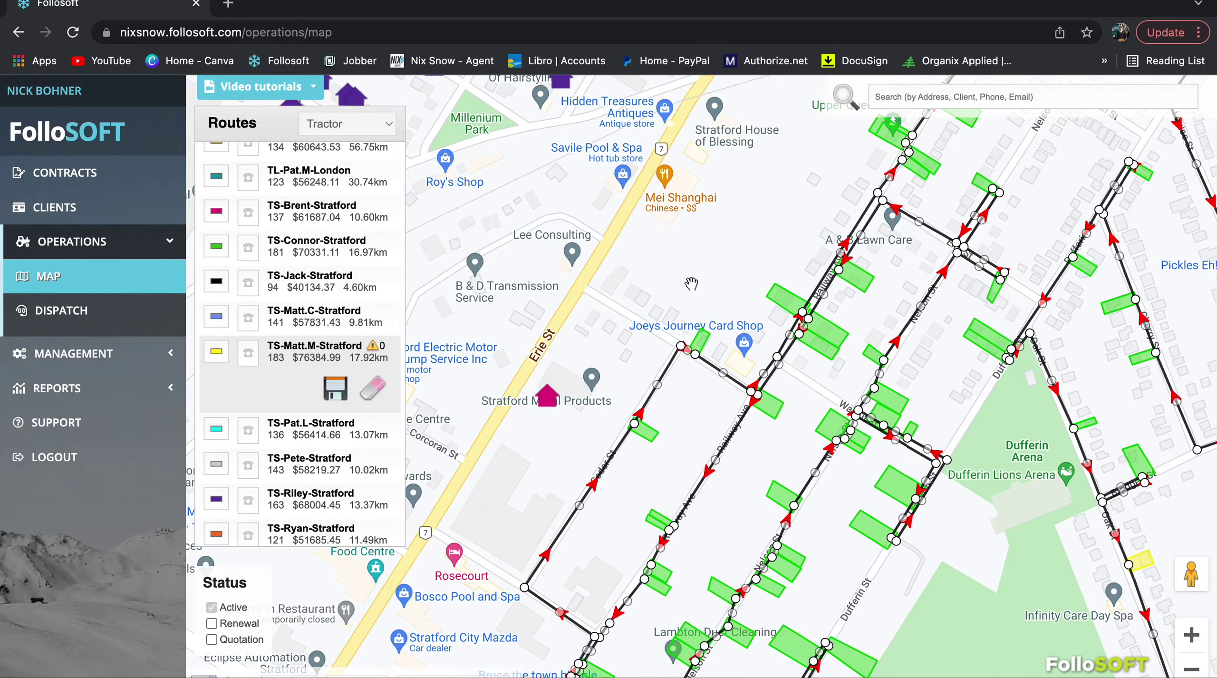
{"action": "left_click_drag", "start_coordinate": [691, 283], "coordinate": [647, 95]}
{"action": "left_click_drag", "start_coordinate": [653, 242], "coordinate": [664, 386]}
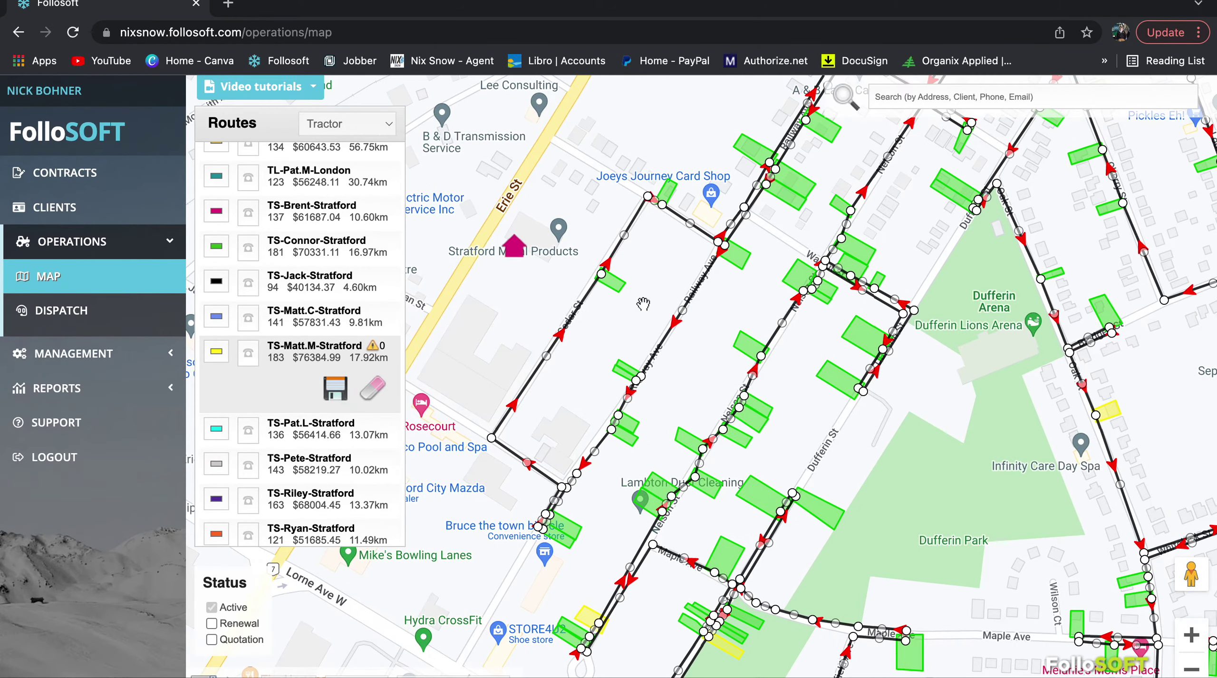
- Move the route point at the green Cedar St property outside the property's outline and save the route
{"action": "scroll", "coordinate": [616, 299], "scroll_direction": "up", "scroll_amount": 2}
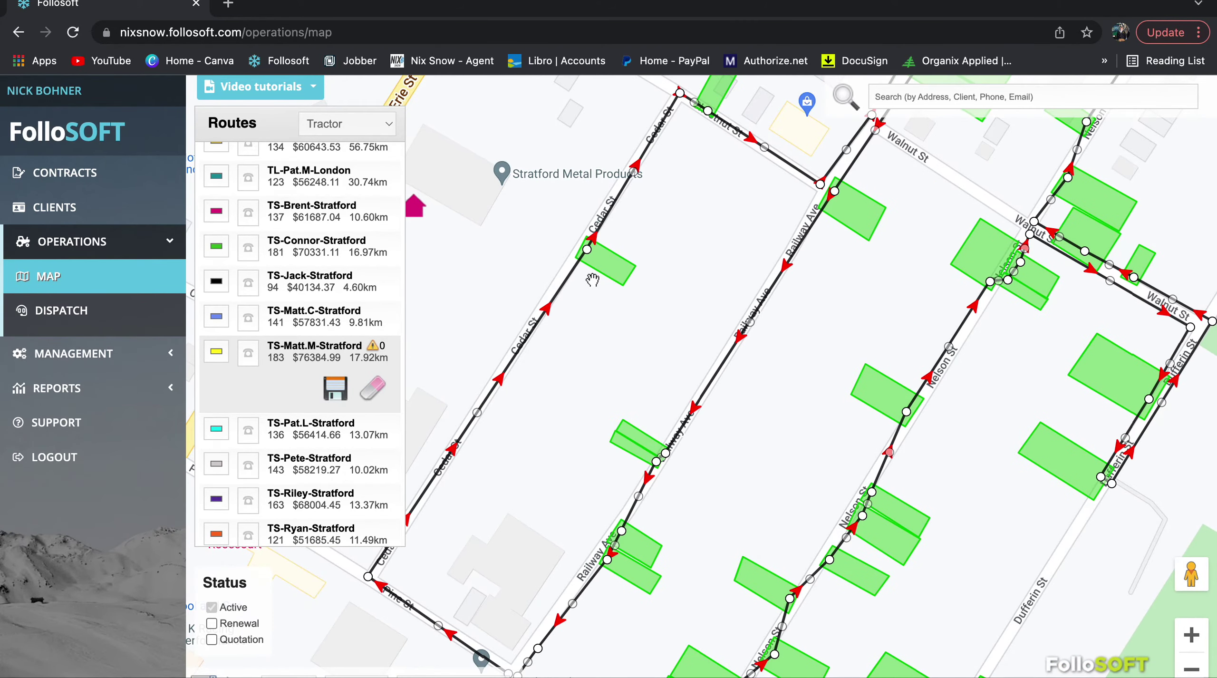
{"action": "scroll", "coordinate": [592, 279], "scroll_direction": "up", "scroll_amount": 2}
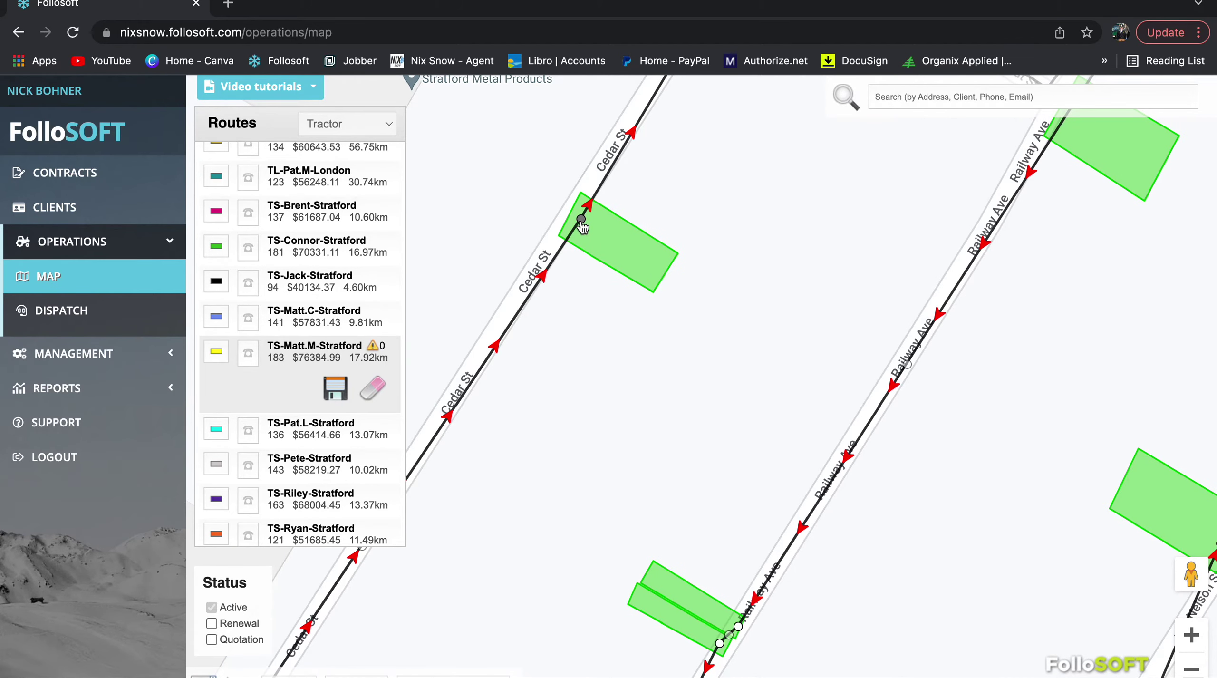
{"action": "left_click", "coordinate": [581, 220]}
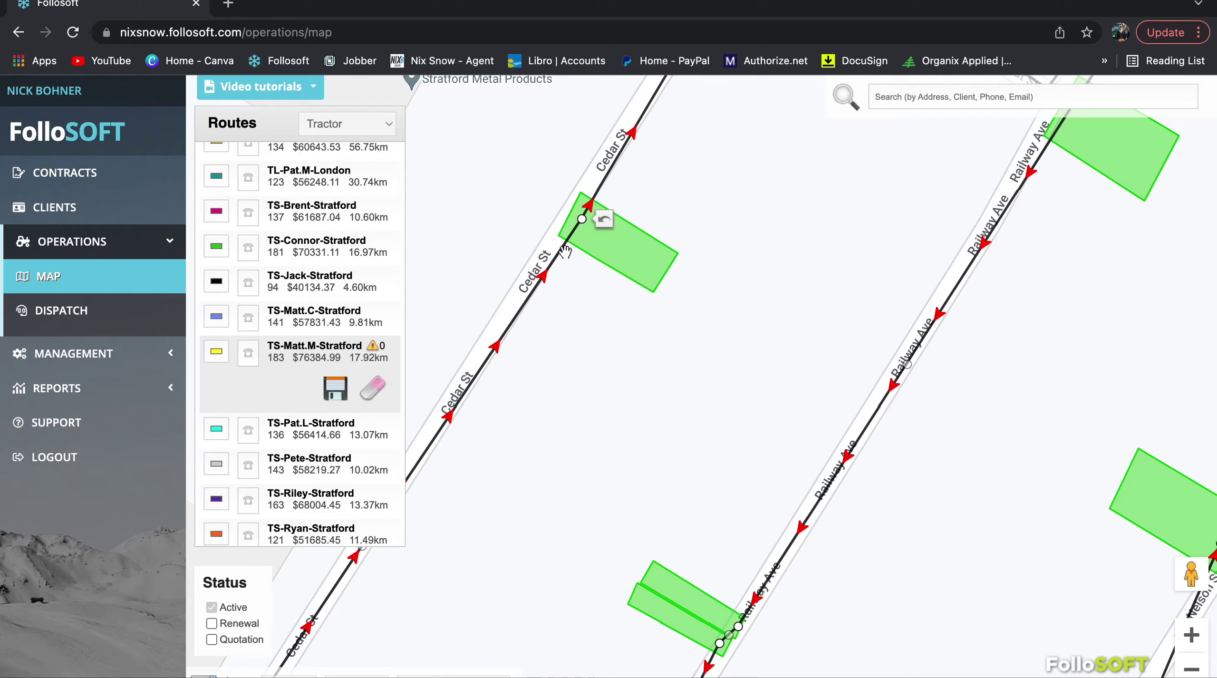
{"action": "left_click_drag", "start_coordinate": [581, 219], "coordinate": [567, 211]}
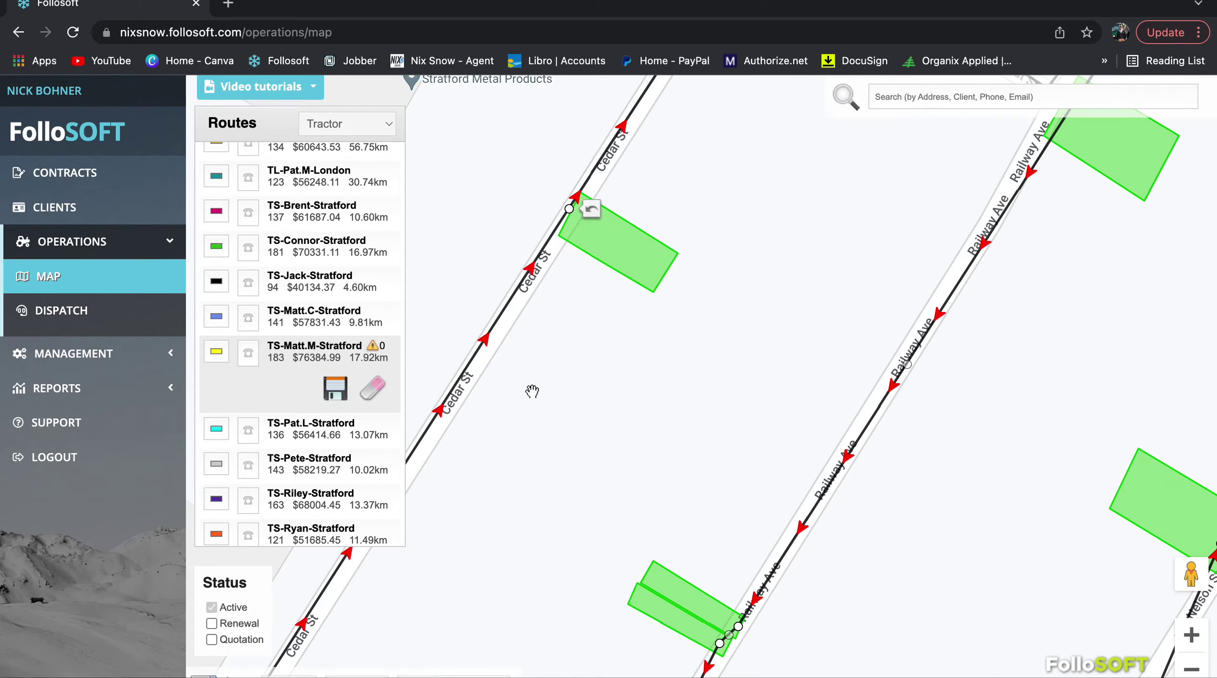
{"action": "left_click", "coordinate": [561, 207]}
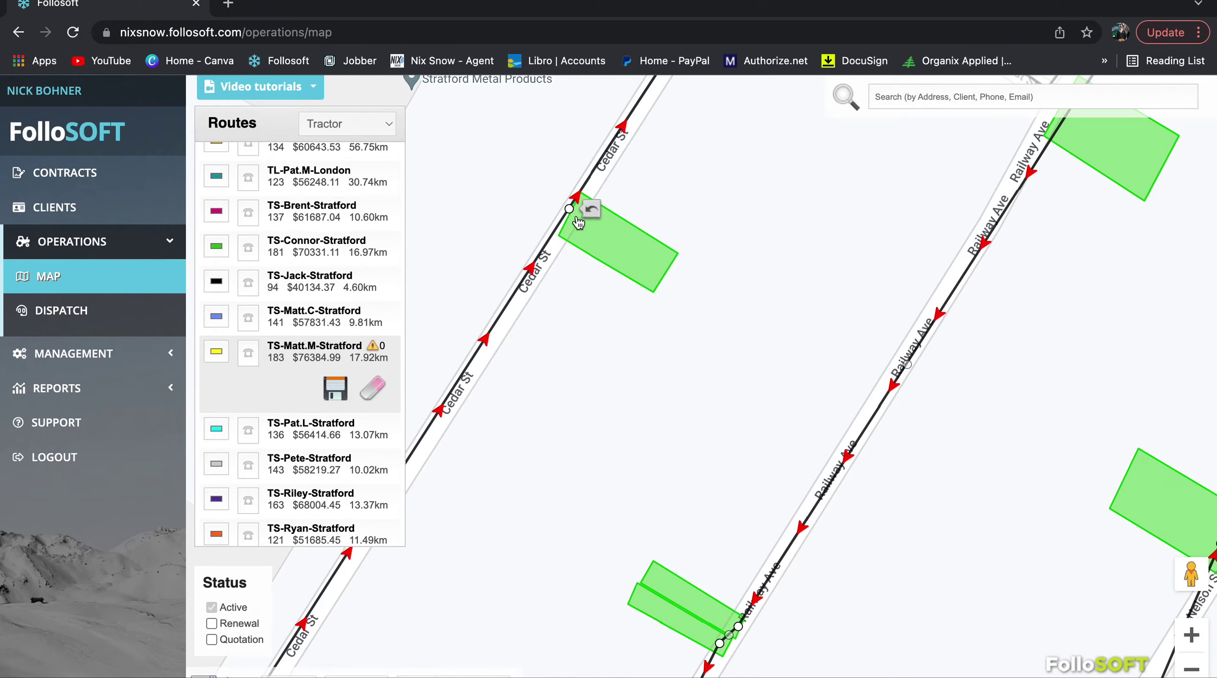
{"action": "left_click", "coordinate": [340, 392]}
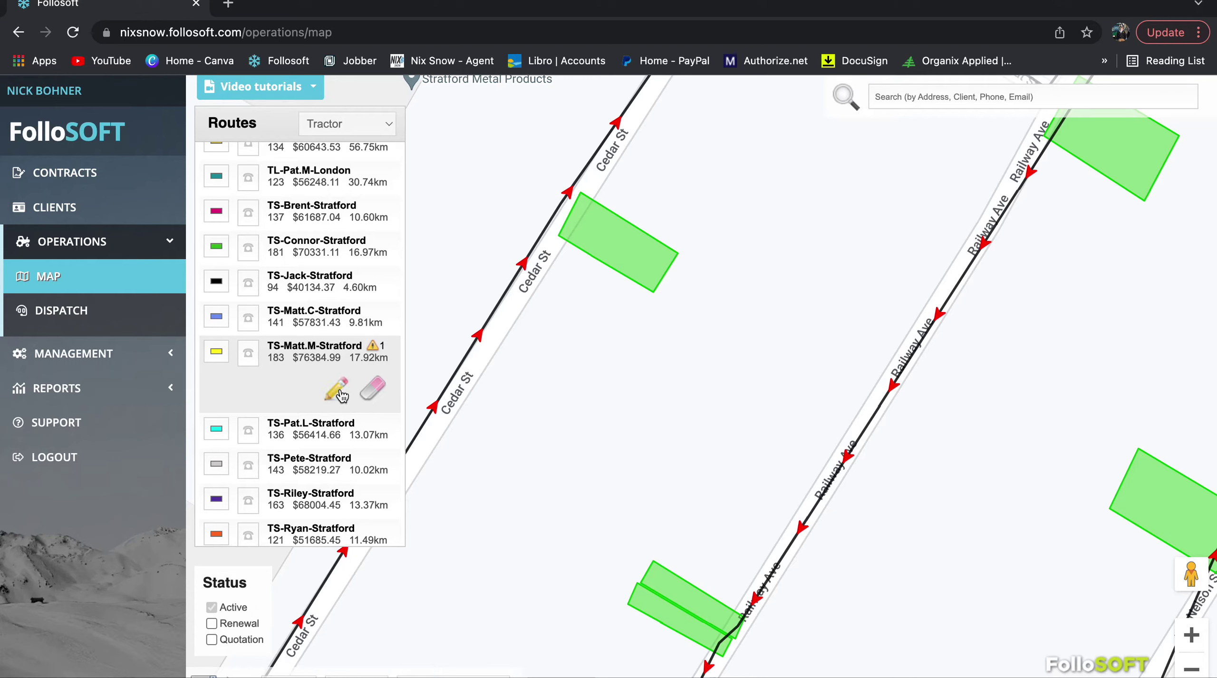
- Reopen the route for editing, move the Cedar St point back inside the green property outline and save the route
{"action": "left_click", "coordinate": [335, 387]}
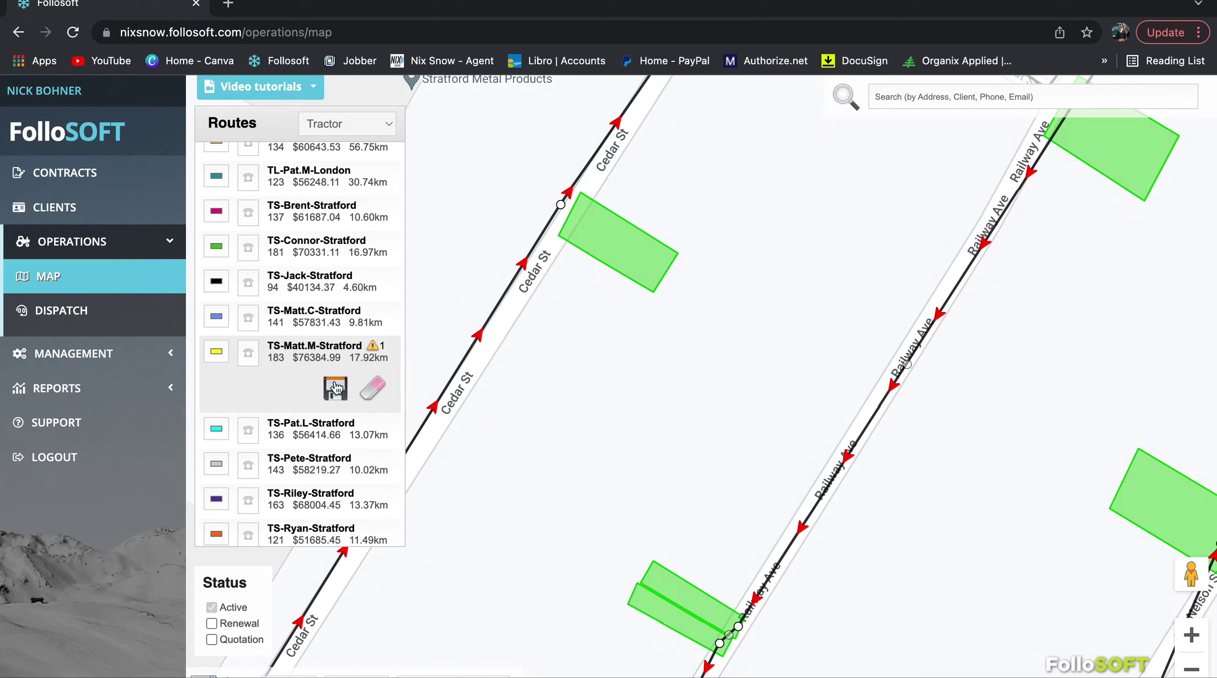
{"action": "left_click_drag", "start_coordinate": [561, 204], "coordinate": [581, 214]}
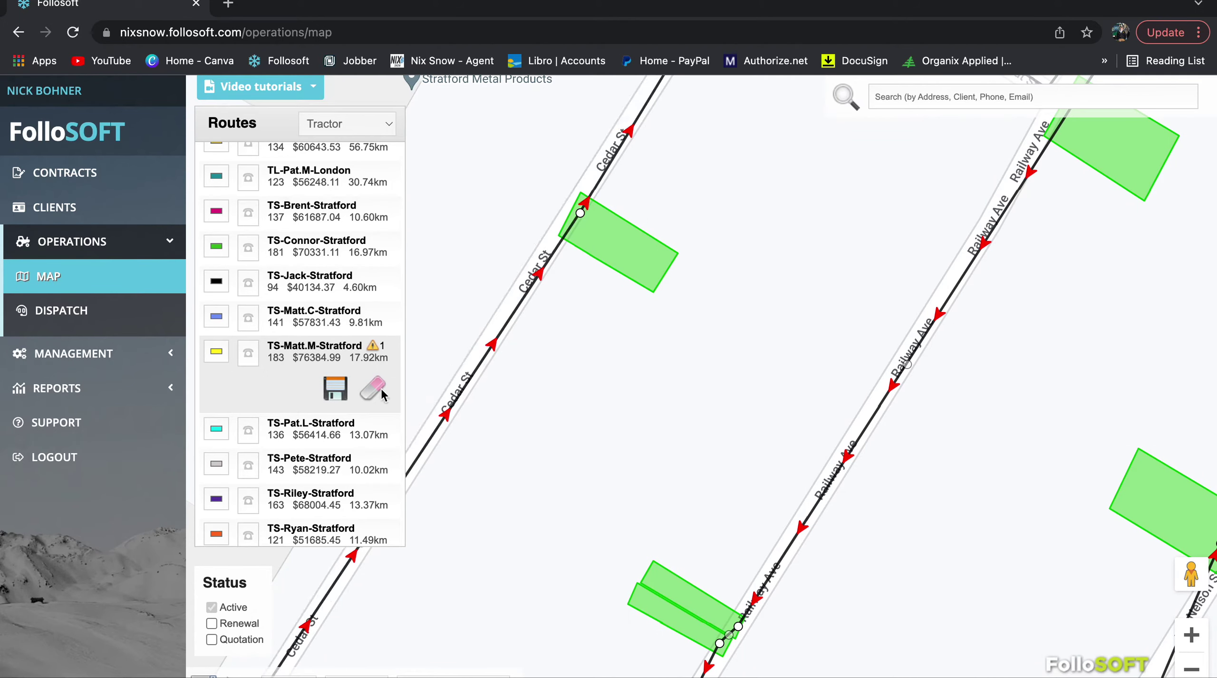
{"action": "left_click", "coordinate": [338, 389]}
{"action": "scroll", "coordinate": [337, 389], "scroll_direction": "down", "scroll_amount": 1}
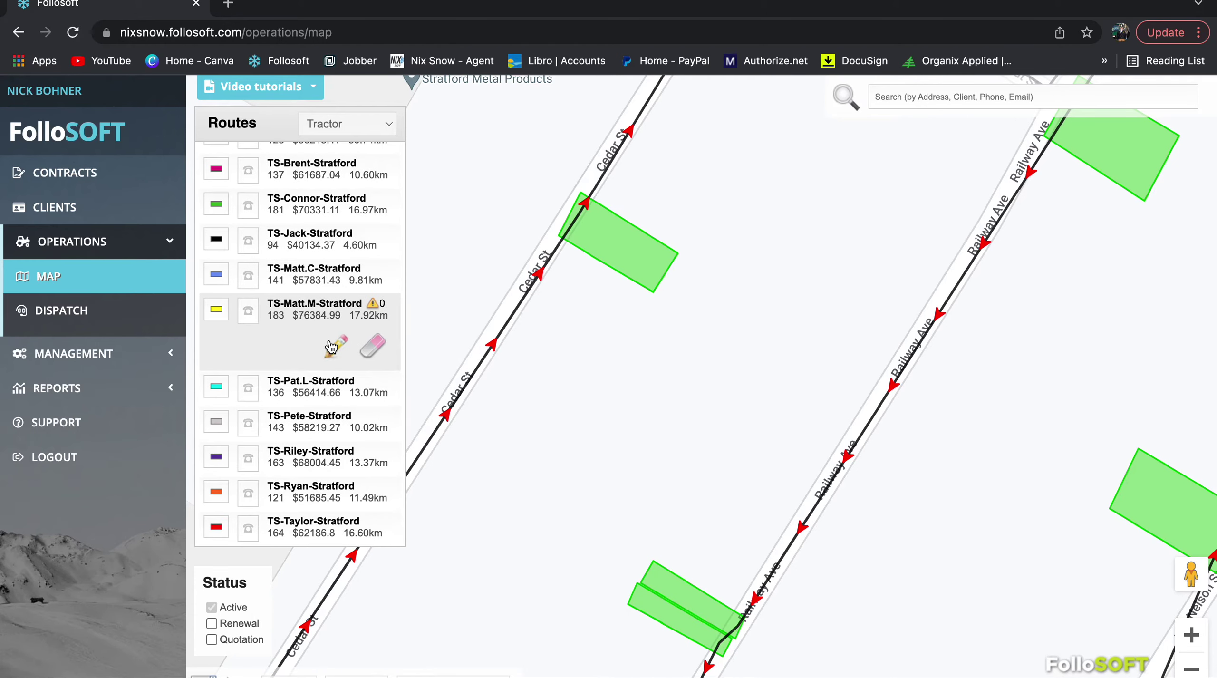
- View the operations dispatch page and the management broadcasts page
{"action": "left_click", "coordinate": [61, 310]}
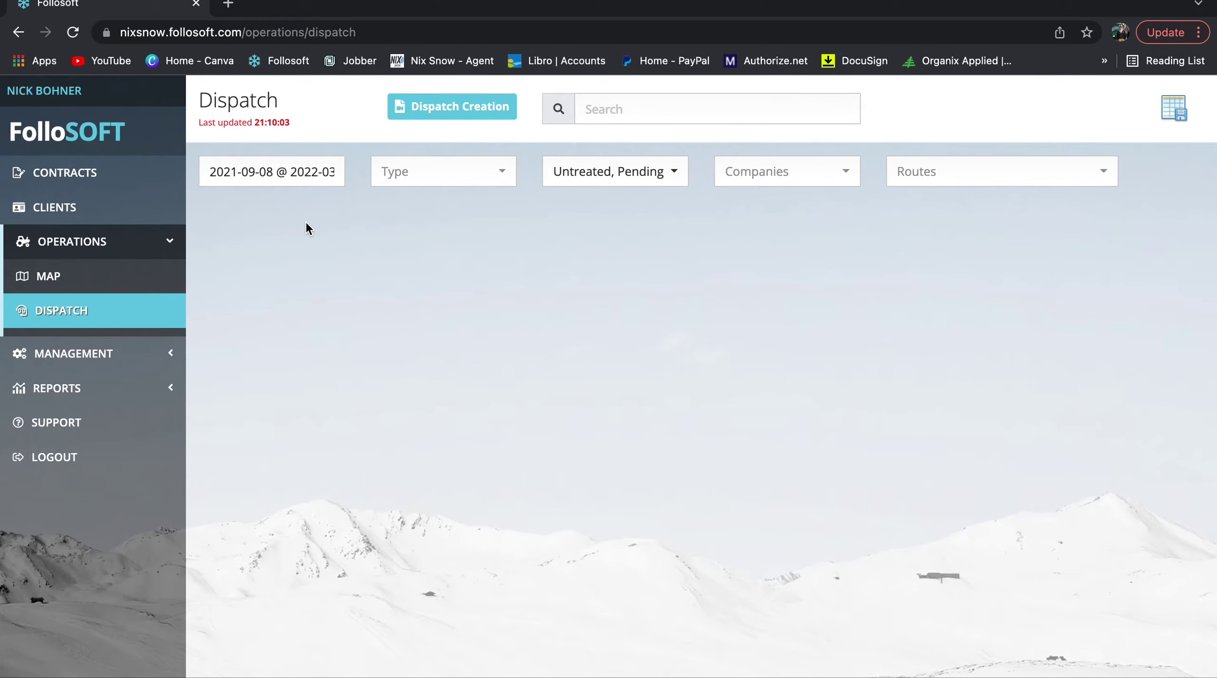
{"action": "left_click", "coordinate": [176, 361]}
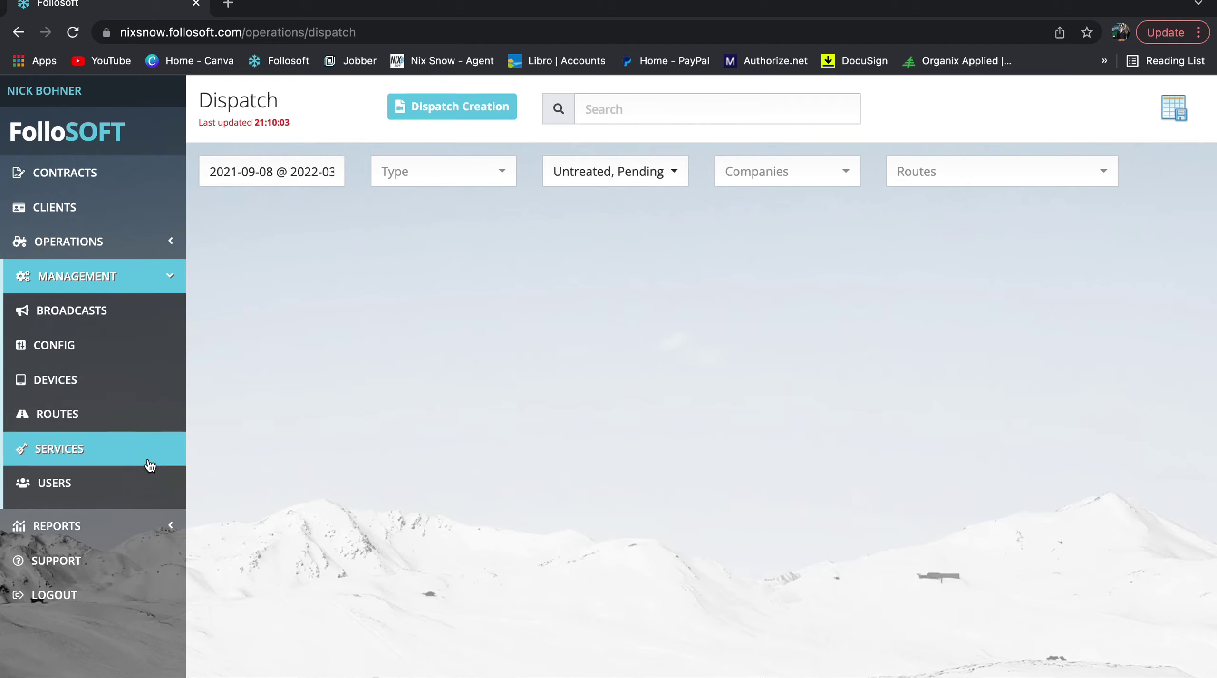
{"action": "left_click", "coordinate": [147, 304]}
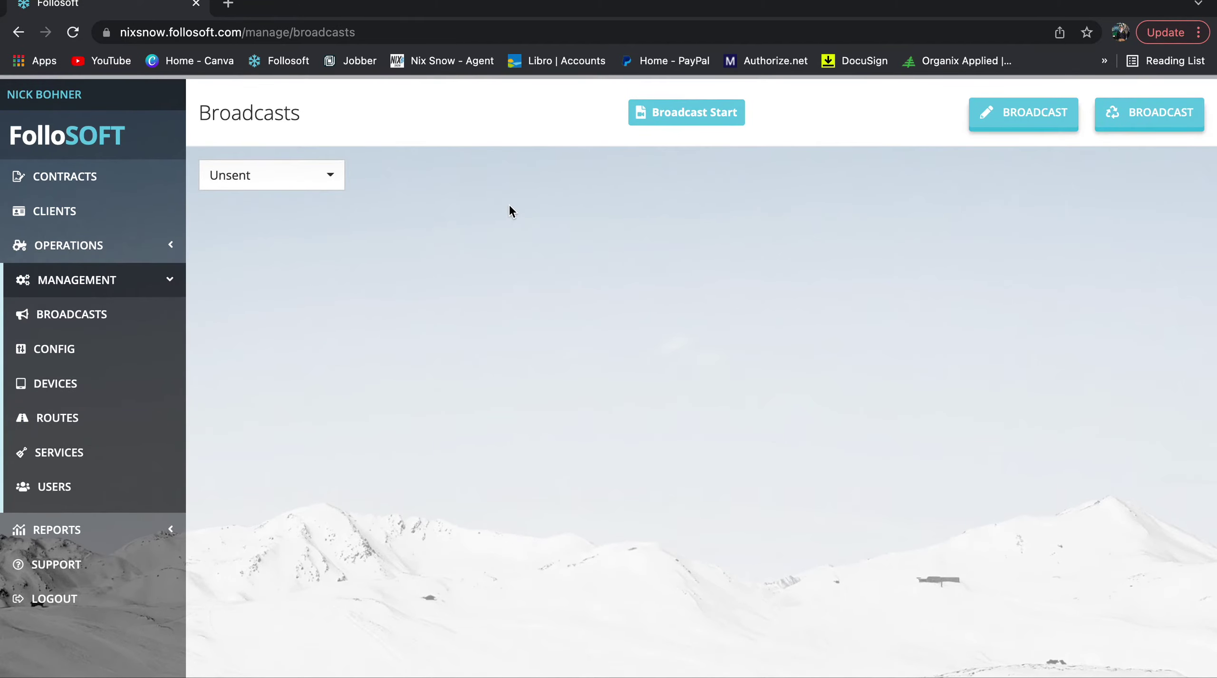
- View the management configuration settings and browse the list of registered devices
{"action": "left_click", "coordinate": [153, 345]}
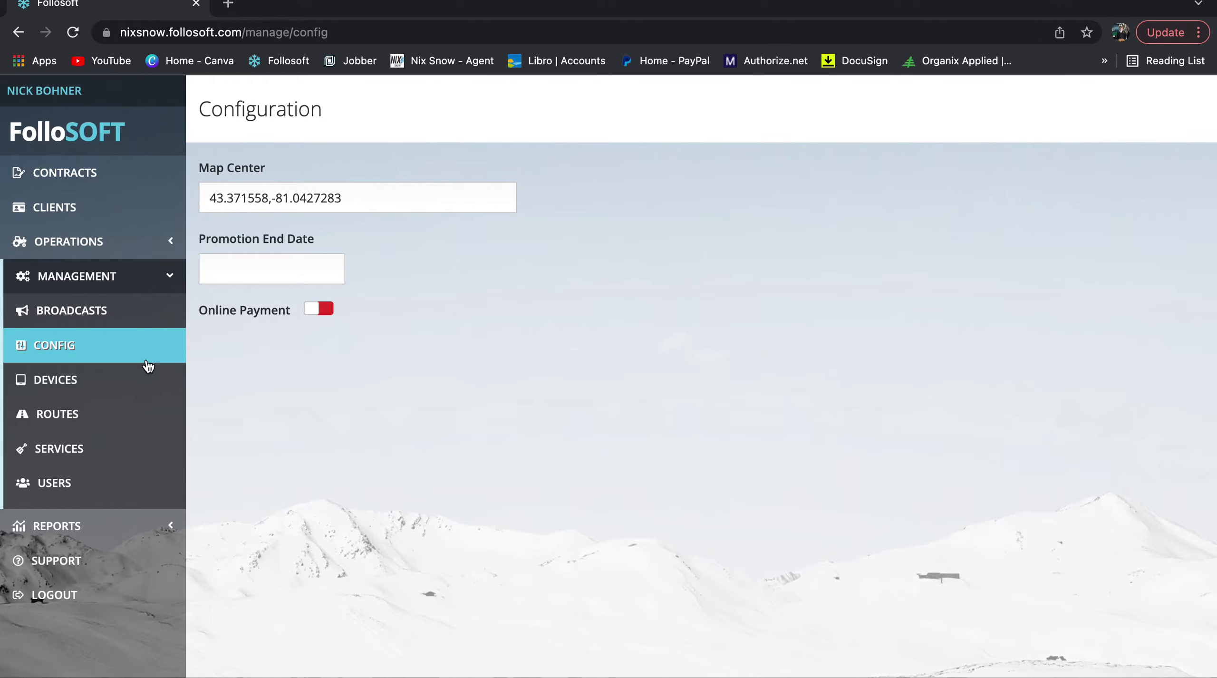
{"action": "left_click", "coordinate": [144, 379]}
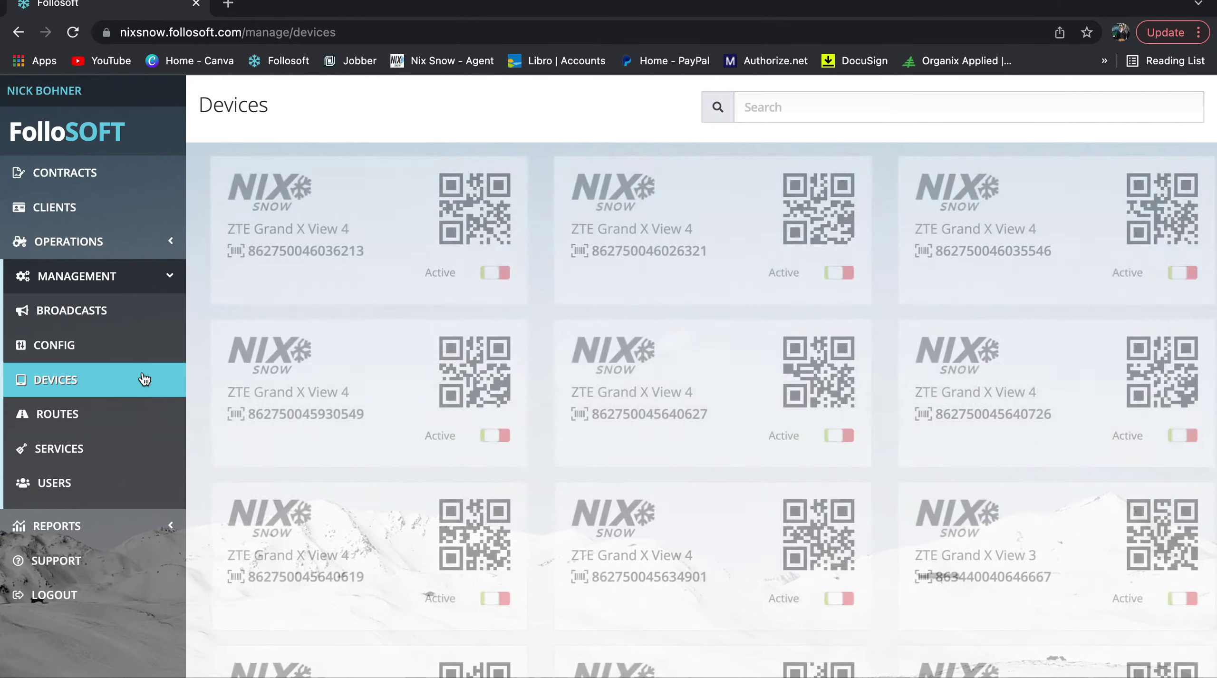
{"action": "scroll", "coordinate": [637, 266], "scroll_direction": "down", "scroll_amount": 10}
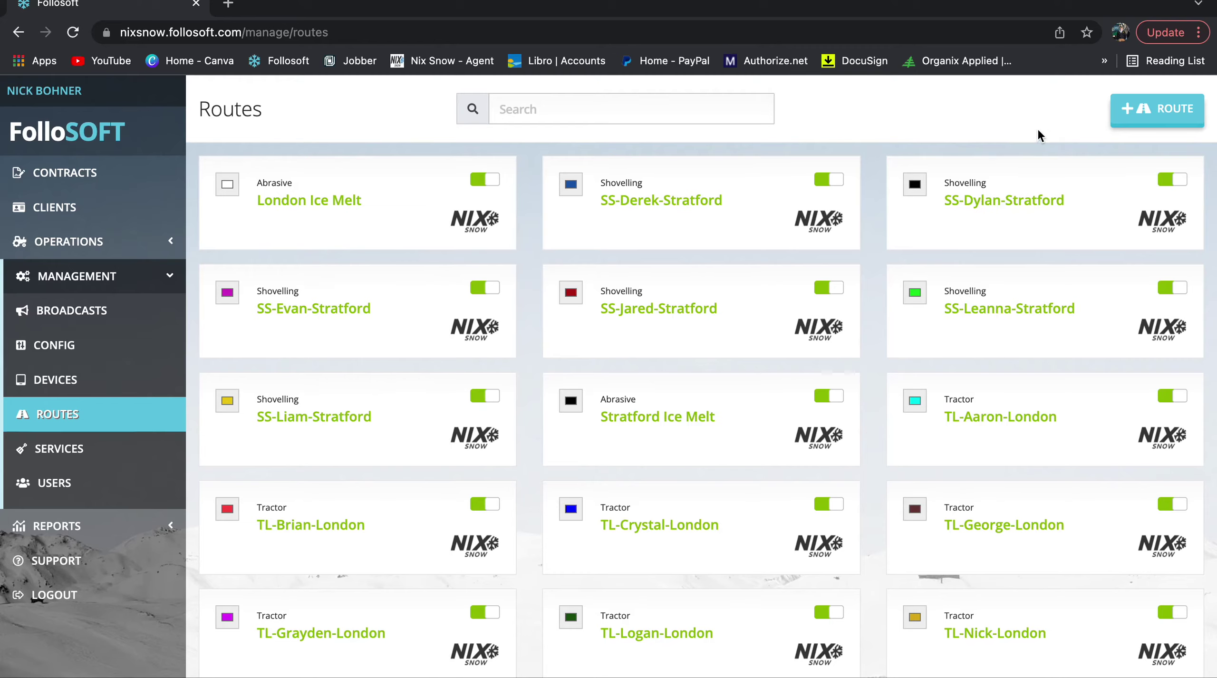
- Open a new route form from the routes list, view the available route types and close the form without saving
{"action": "left_click", "coordinate": [1169, 122]}
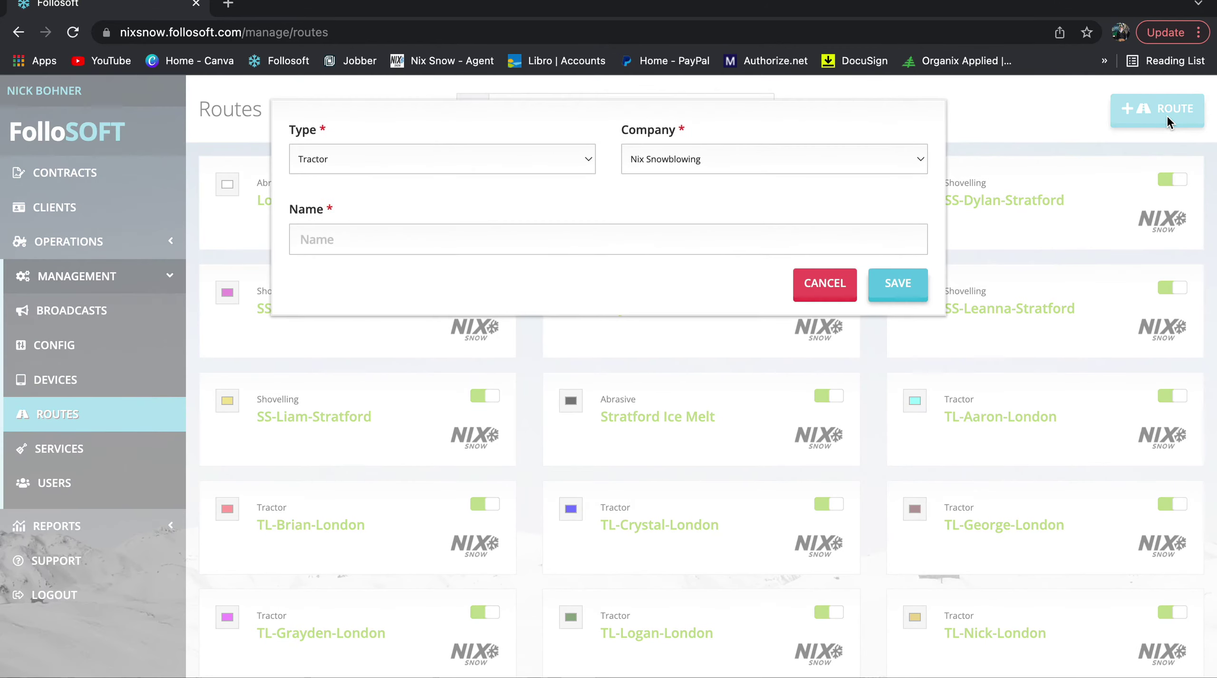
{"action": "left_click", "coordinate": [562, 158]}
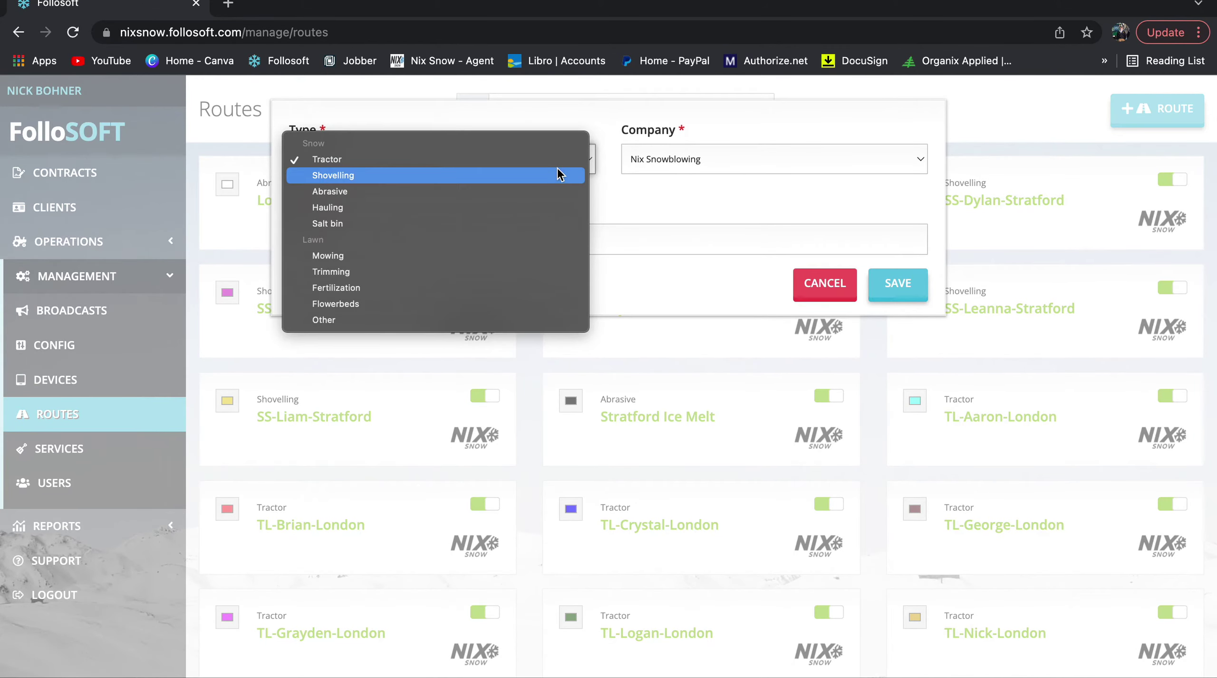
{"action": "left_click", "coordinate": [561, 160]}
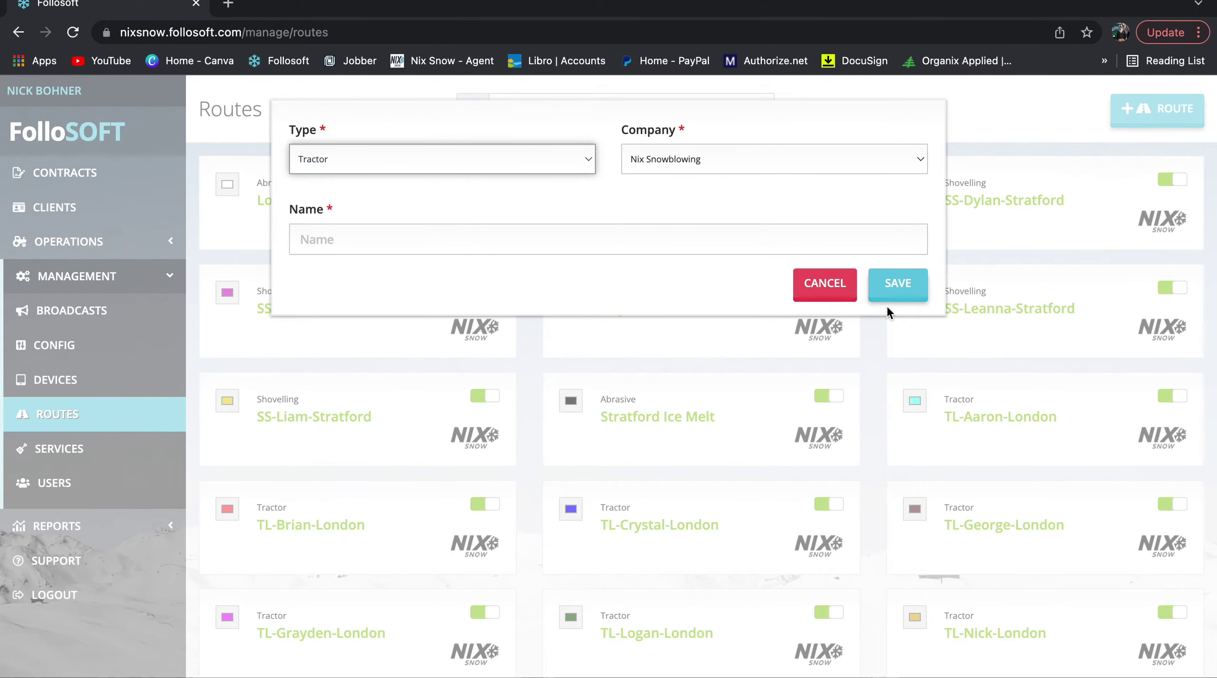
{"action": "left_click", "coordinate": [815, 284]}
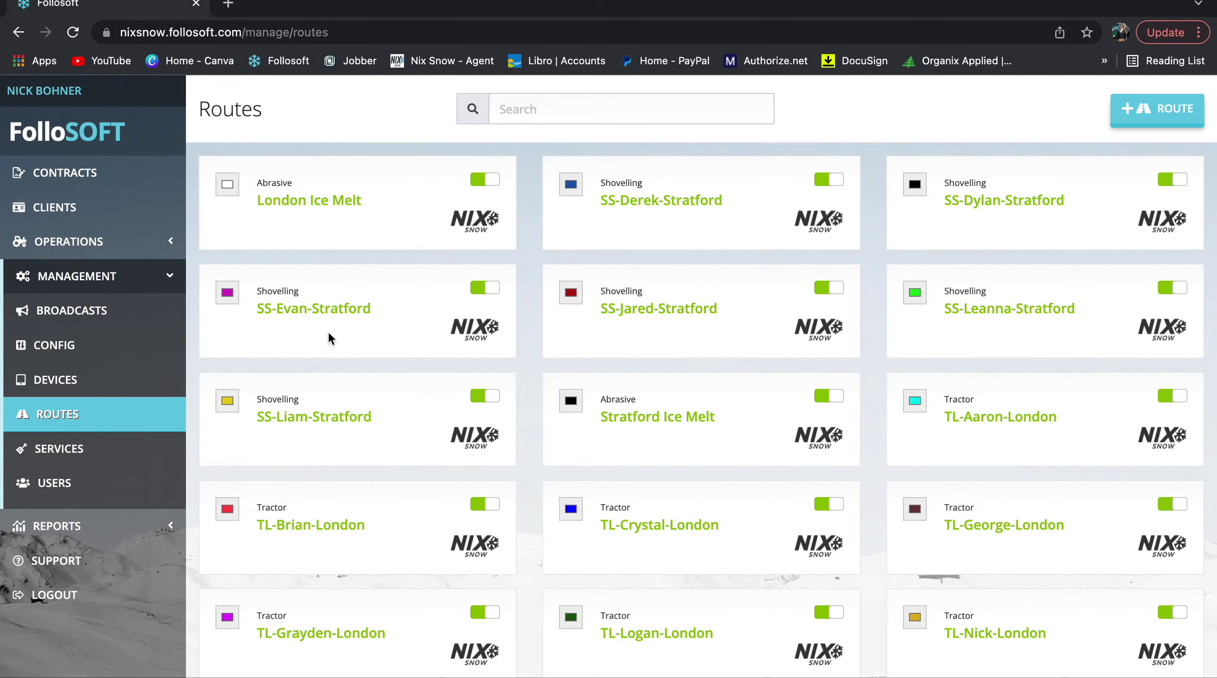
- Browse the routes list and open the management list of services
{"action": "scroll", "coordinate": [131, 411], "scroll_direction": "down", "scroll_amount": 1}
{"action": "left_click", "coordinate": [115, 451]}
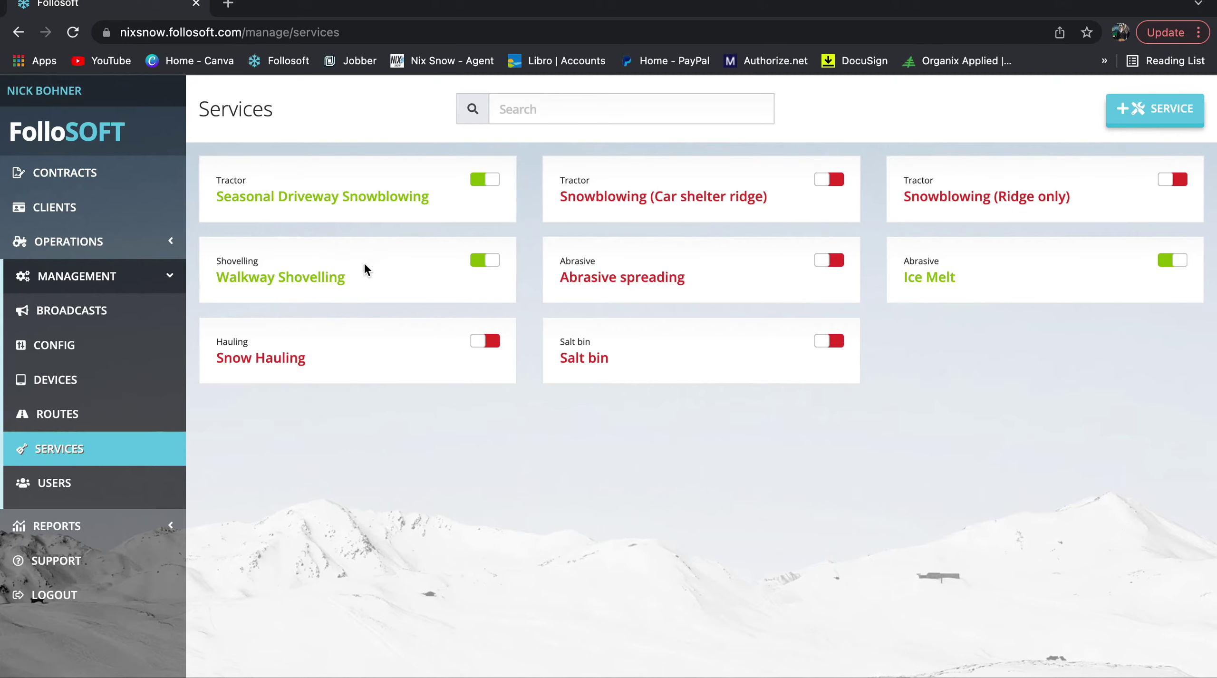
{"action": "left_click", "coordinate": [117, 445]}
- Open the users list, view the blank new-user form without saving and browse the user cards
{"action": "left_click", "coordinate": [115, 483]}
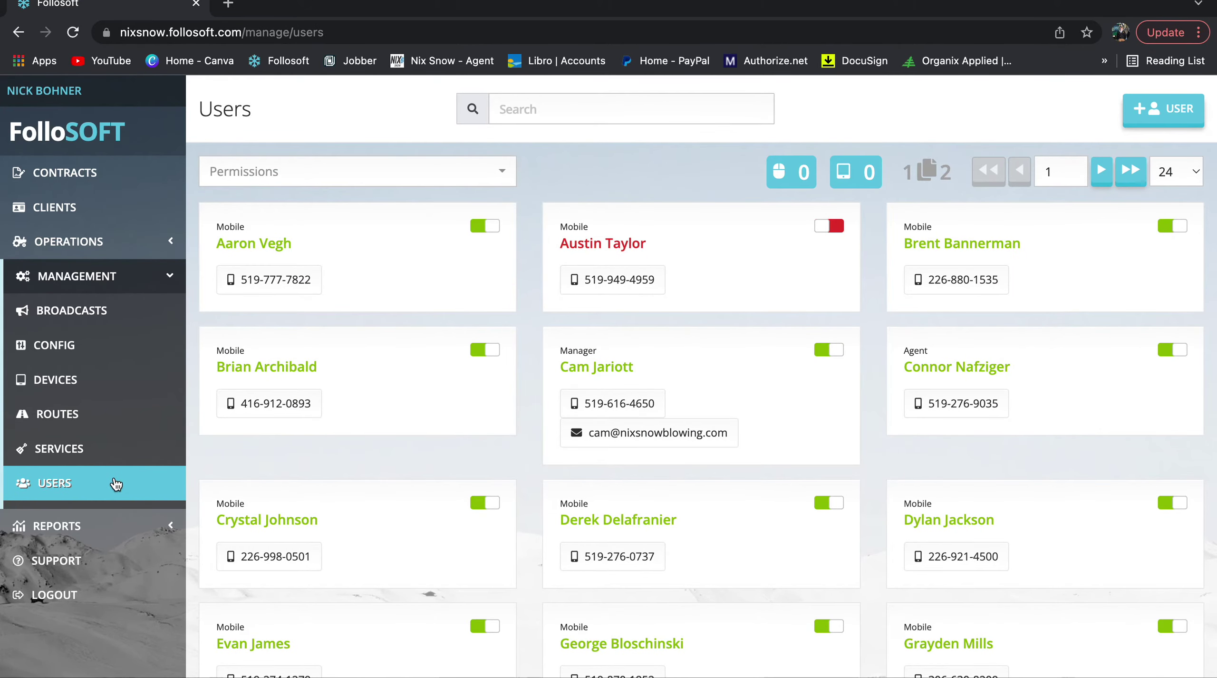
{"action": "left_click", "coordinate": [1171, 111]}
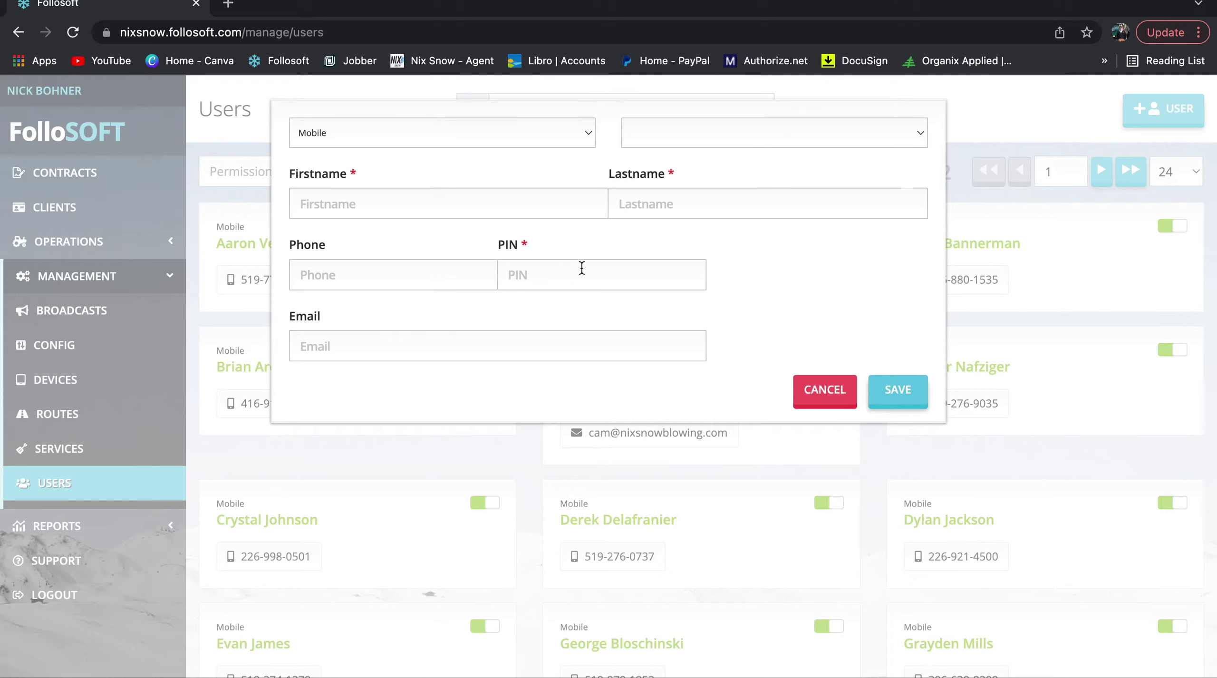
{"action": "left_click", "coordinate": [824, 400]}
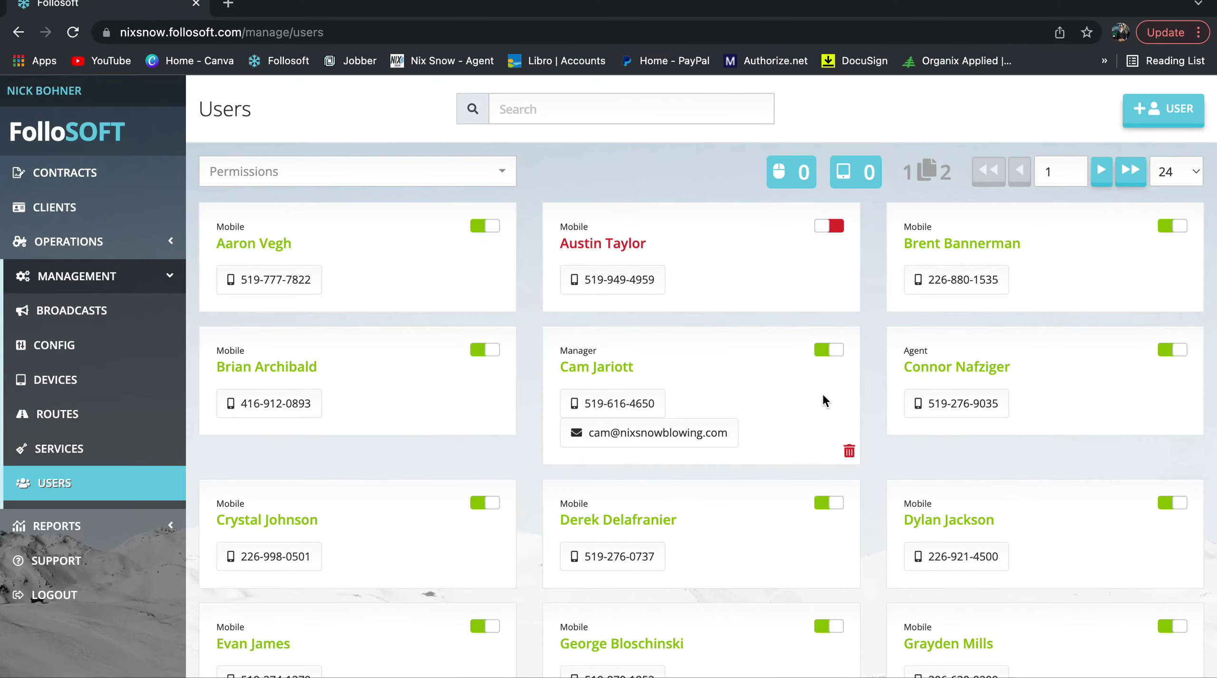
{"action": "scroll", "coordinate": [150, 427], "scroll_direction": "down", "scroll_amount": 3}
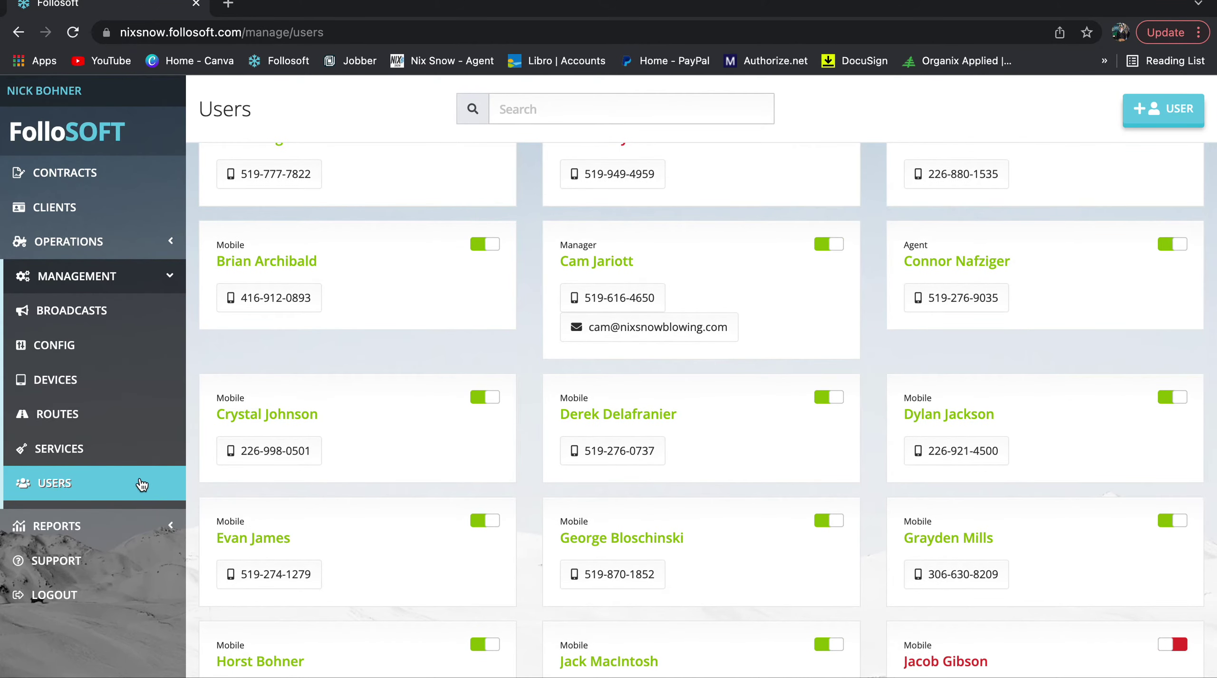
- Open the reports generator and limit the contracts report to year 2021-2022 and status Active
{"action": "left_click", "coordinate": [136, 526]}
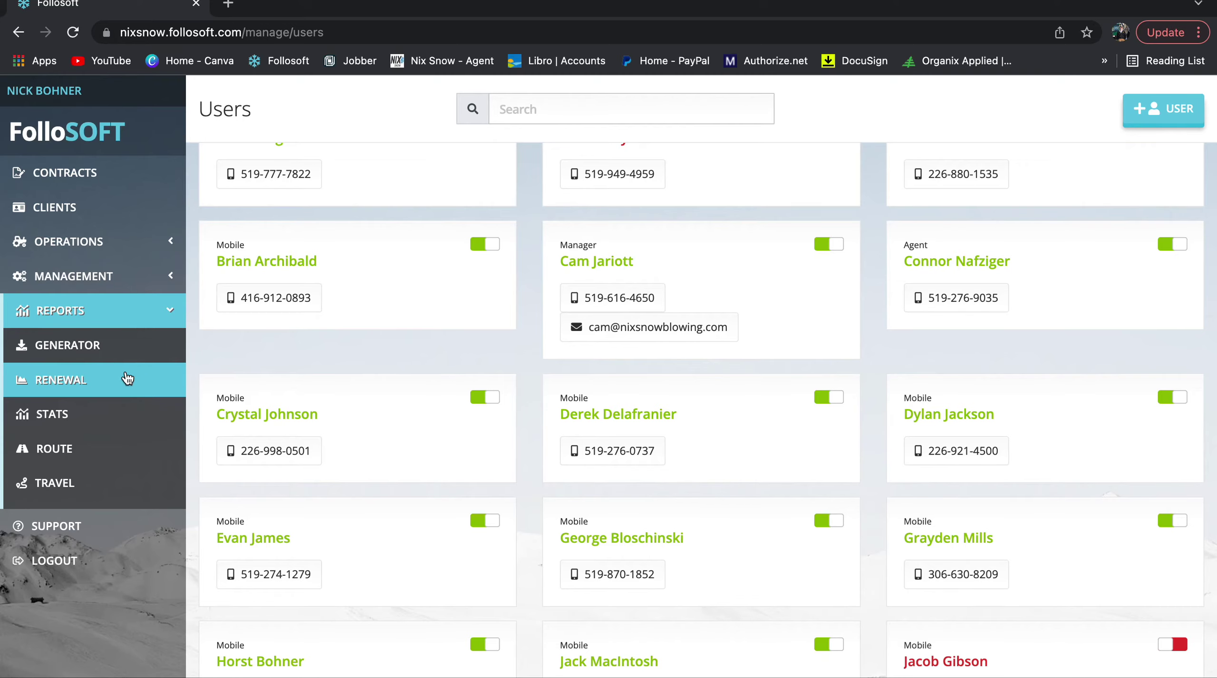
{"action": "left_click", "coordinate": [134, 338]}
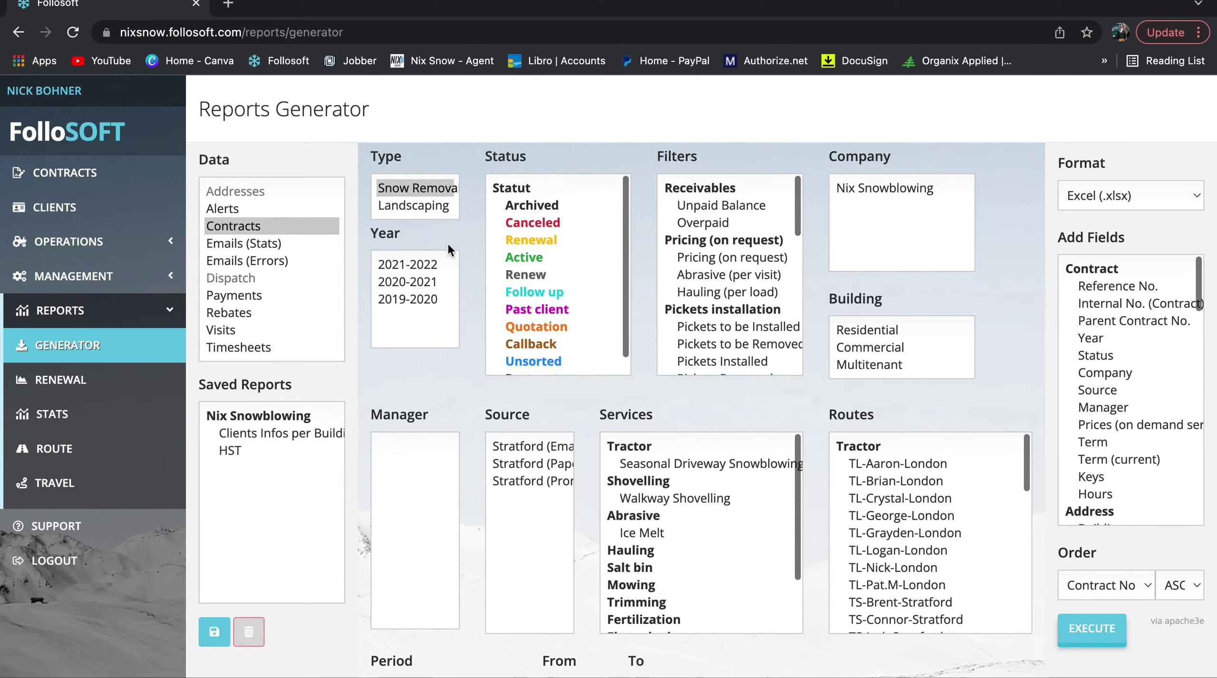
{"action": "left_click", "coordinate": [440, 265]}
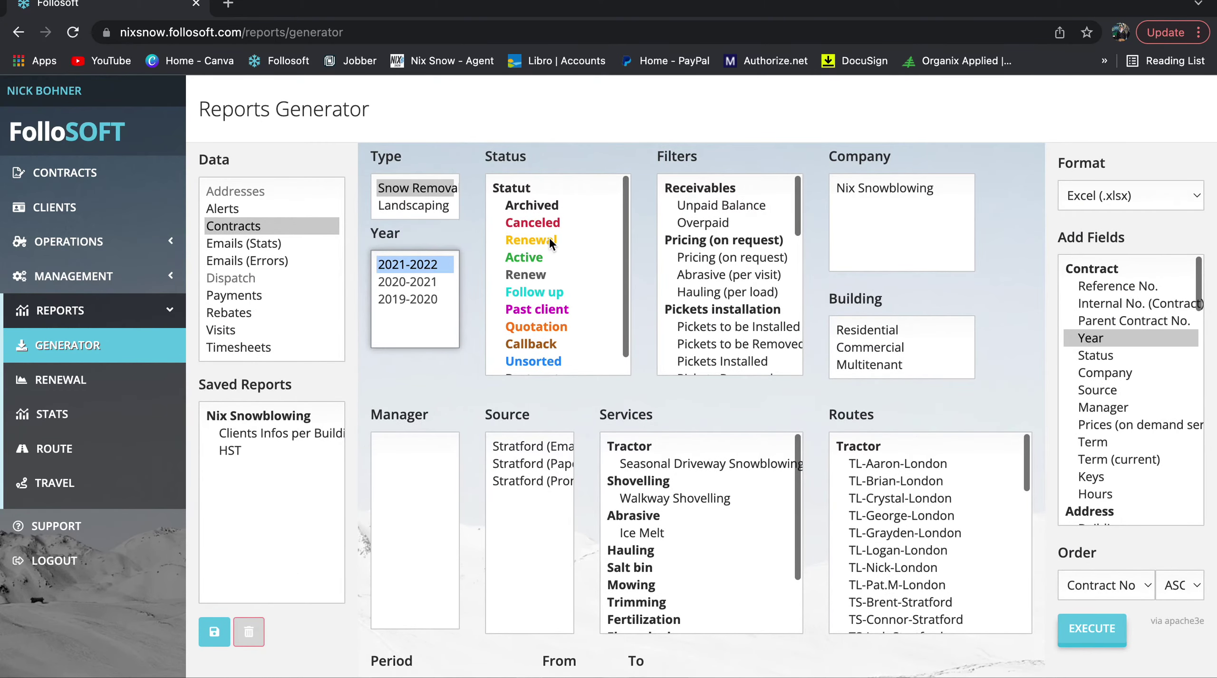
{"action": "left_click", "coordinate": [558, 255]}
- Add the No Email filter and the TL-Aaron-London tractor route to the contracts report criteria
{"action": "scroll", "coordinate": [745, 242], "scroll_direction": "down", "scroll_amount": 5}
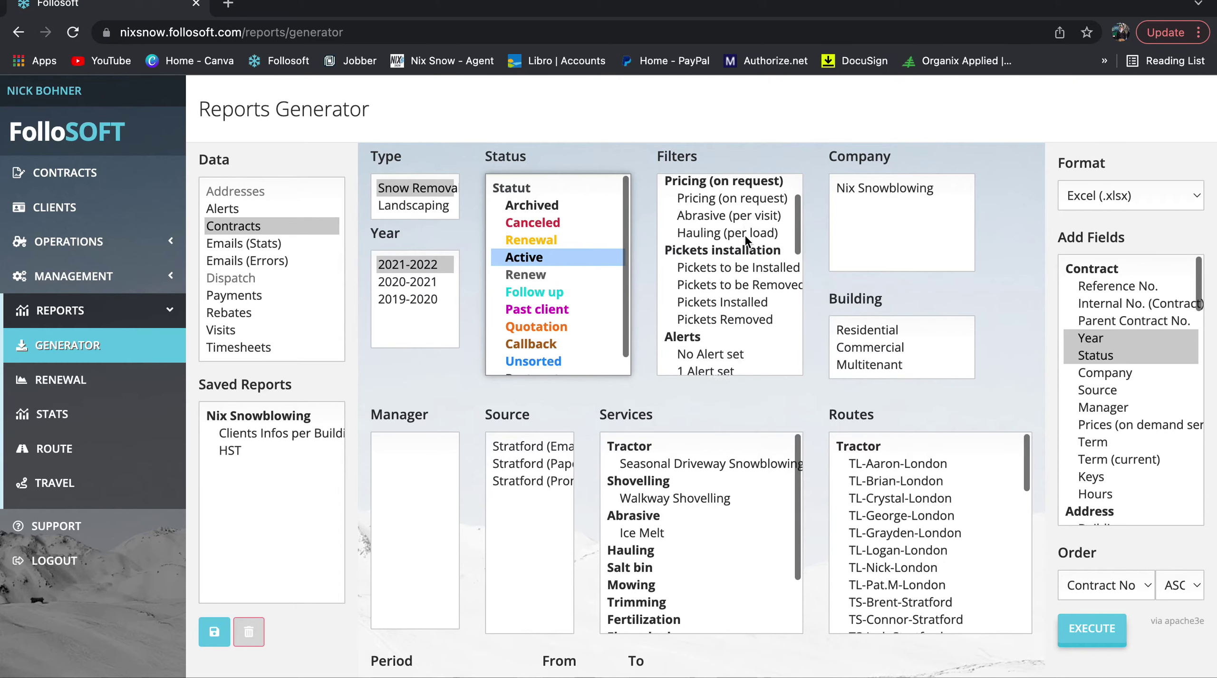
{"action": "scroll", "coordinate": [745, 242], "scroll_direction": "down", "scroll_amount": 1}
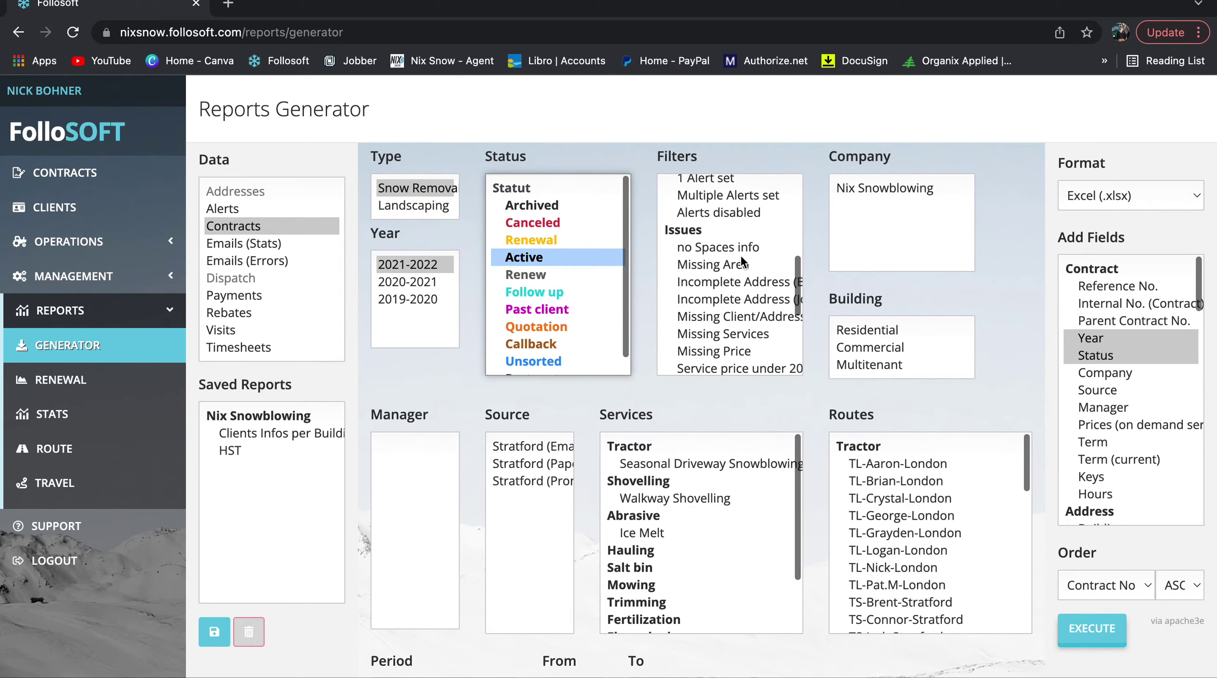
{"action": "scroll", "coordinate": [740, 261], "scroll_direction": "down", "scroll_amount": 2}
{"action": "scroll", "coordinate": [739, 260], "scroll_direction": "down", "scroll_amount": 7}
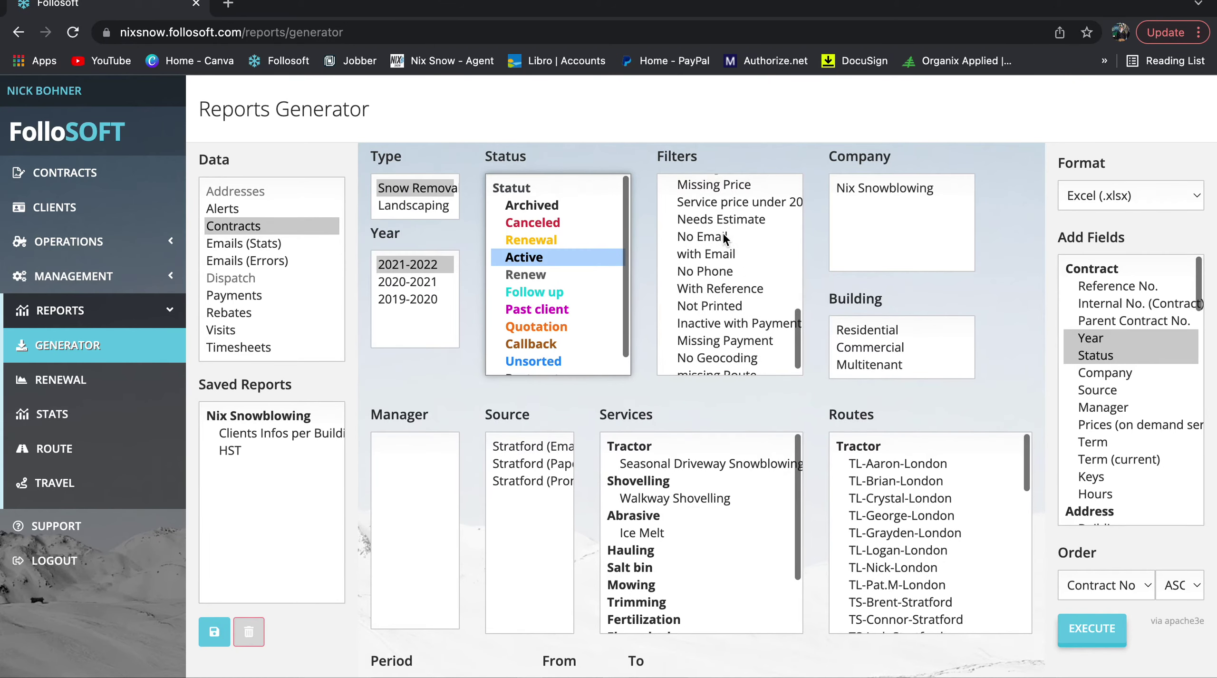
{"action": "left_click", "coordinate": [723, 236]}
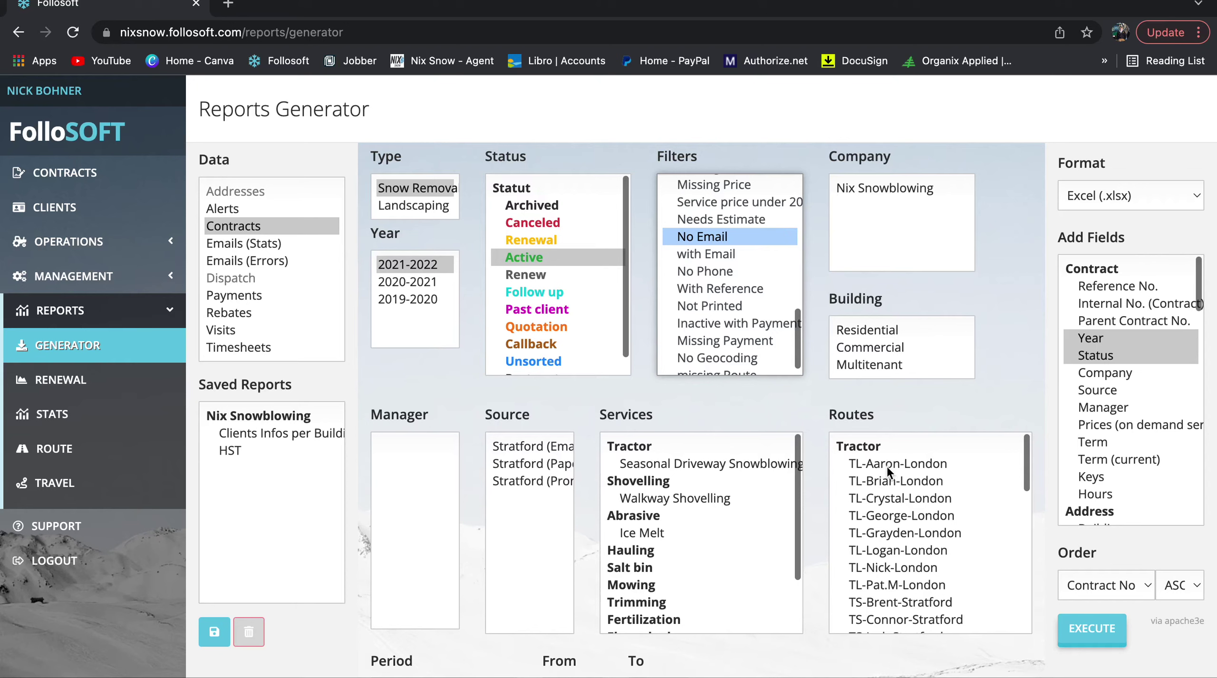
{"action": "left_click", "coordinate": [873, 463]}
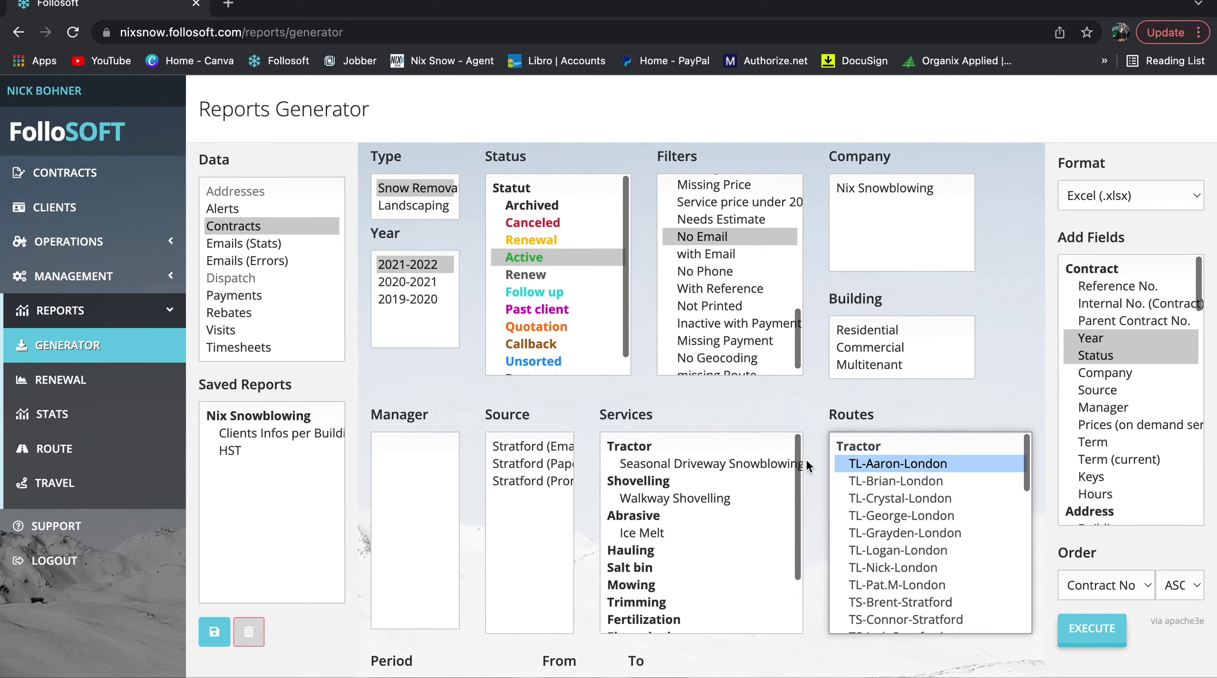
{"action": "scroll", "coordinate": [800, 392], "scroll_direction": "down", "scroll_amount": 4}
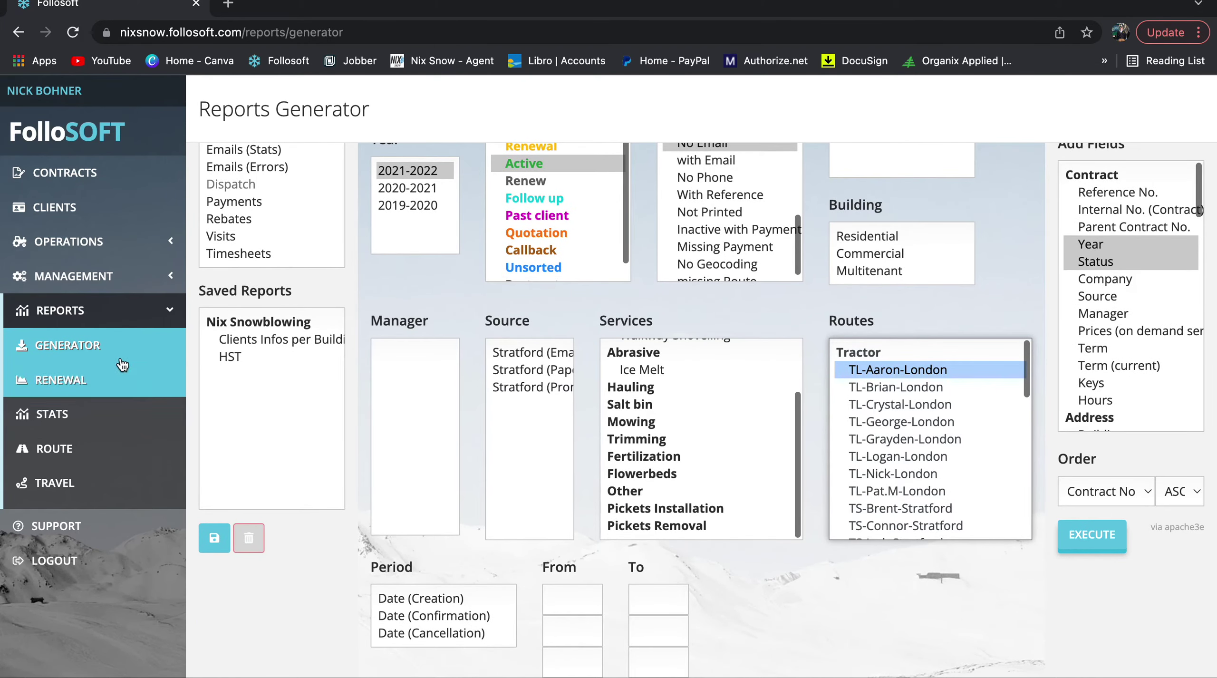
- View the yearly renewals-per-week report and the stats report's totals by status and address type
{"action": "left_click", "coordinate": [114, 382]}
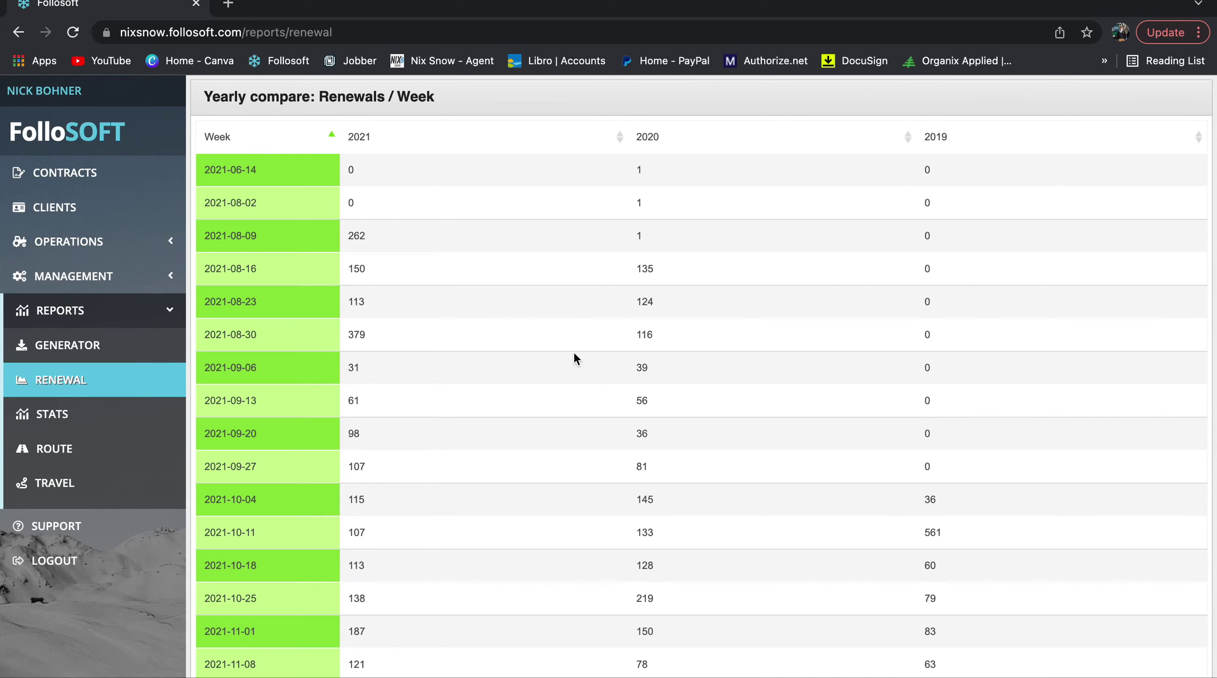
{"action": "left_click", "coordinate": [103, 420]}
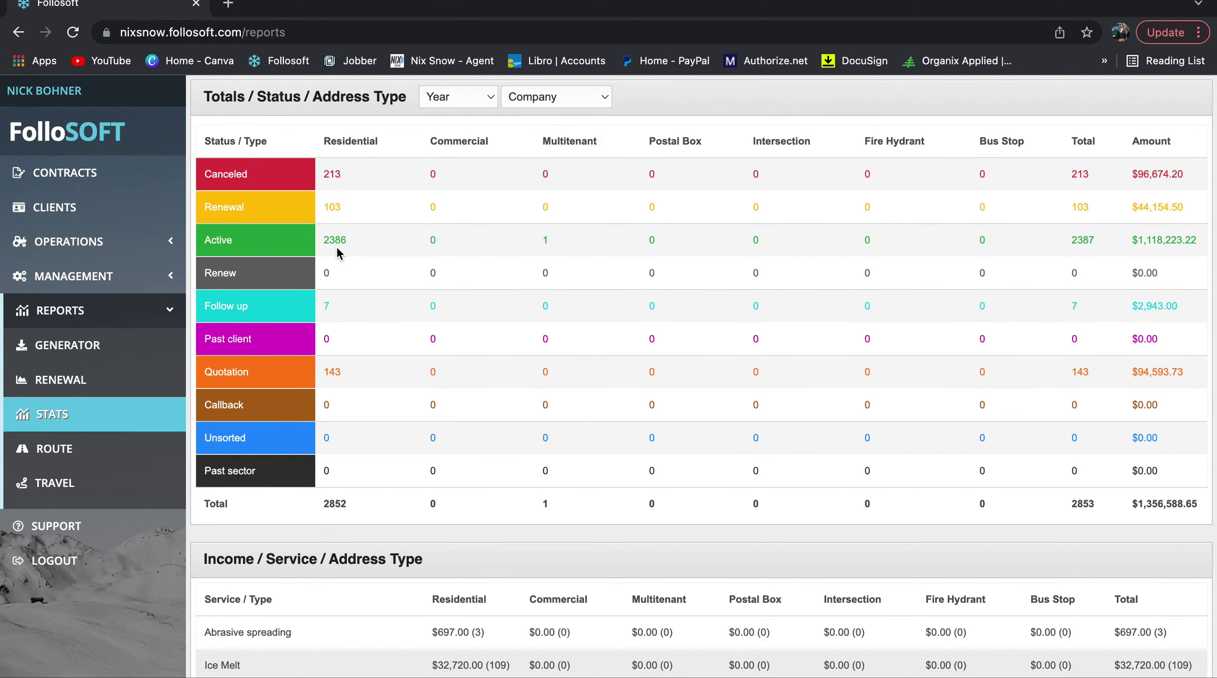
{"action": "scroll", "coordinate": [337, 252], "scroll_direction": "down", "scroll_amount": 1}
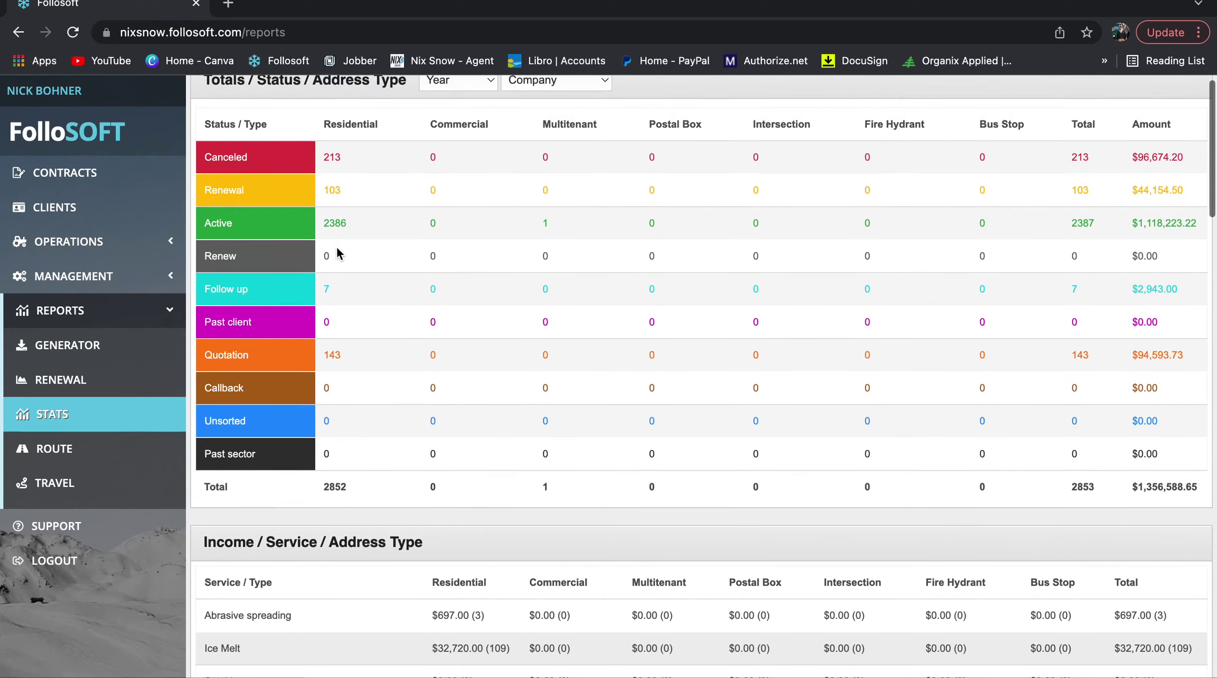
{"action": "scroll", "coordinate": [336, 252], "scroll_direction": "down", "scroll_amount": 2}
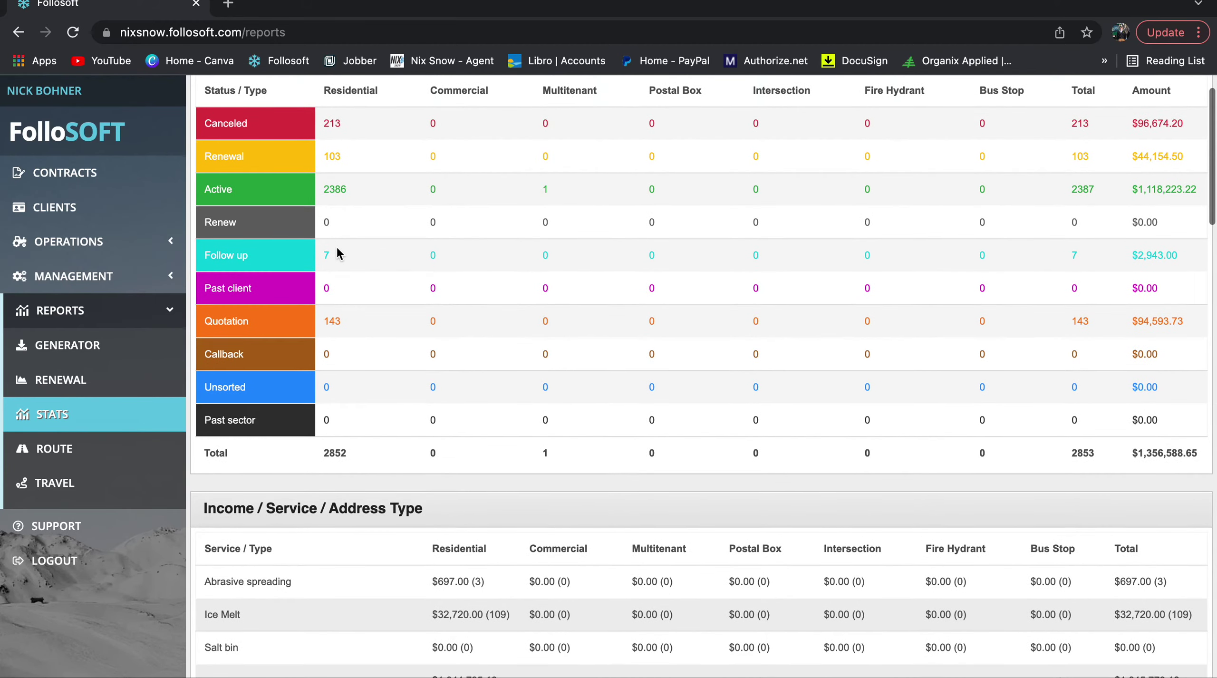
{"action": "scroll", "coordinate": [336, 252], "scroll_direction": "up", "scroll_amount": 2}
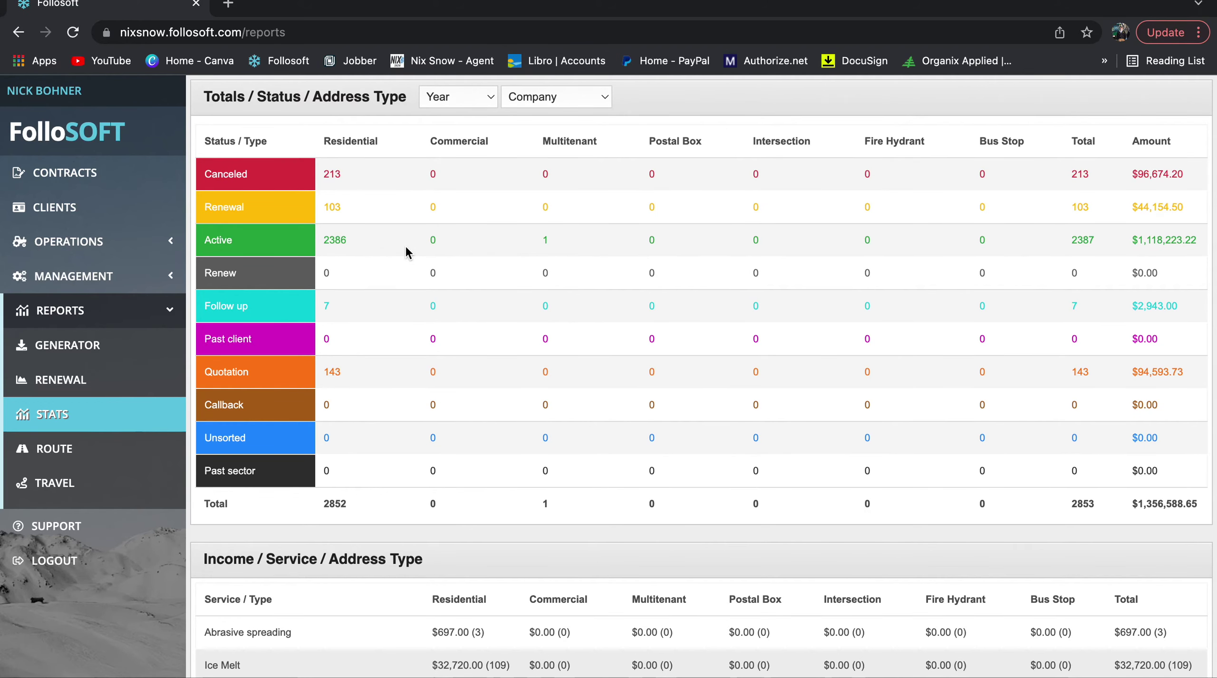
- Examine the stats report's tables for income by service, contracts by route and status, and income by month
{"action": "scroll", "coordinate": [406, 252], "scroll_direction": "down", "scroll_amount": 1}
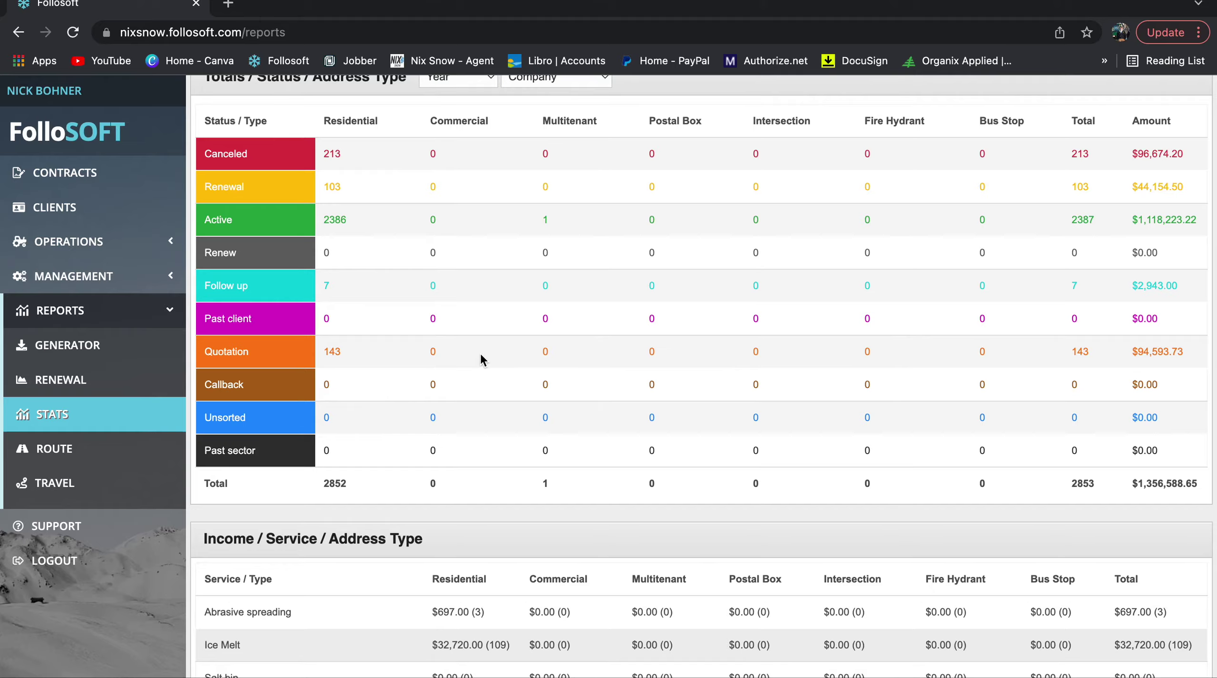
{"action": "scroll", "coordinate": [479, 356], "scroll_direction": "down", "scroll_amount": 8}
{"action": "scroll", "coordinate": [479, 360], "scroll_direction": "up", "scroll_amount": 9}
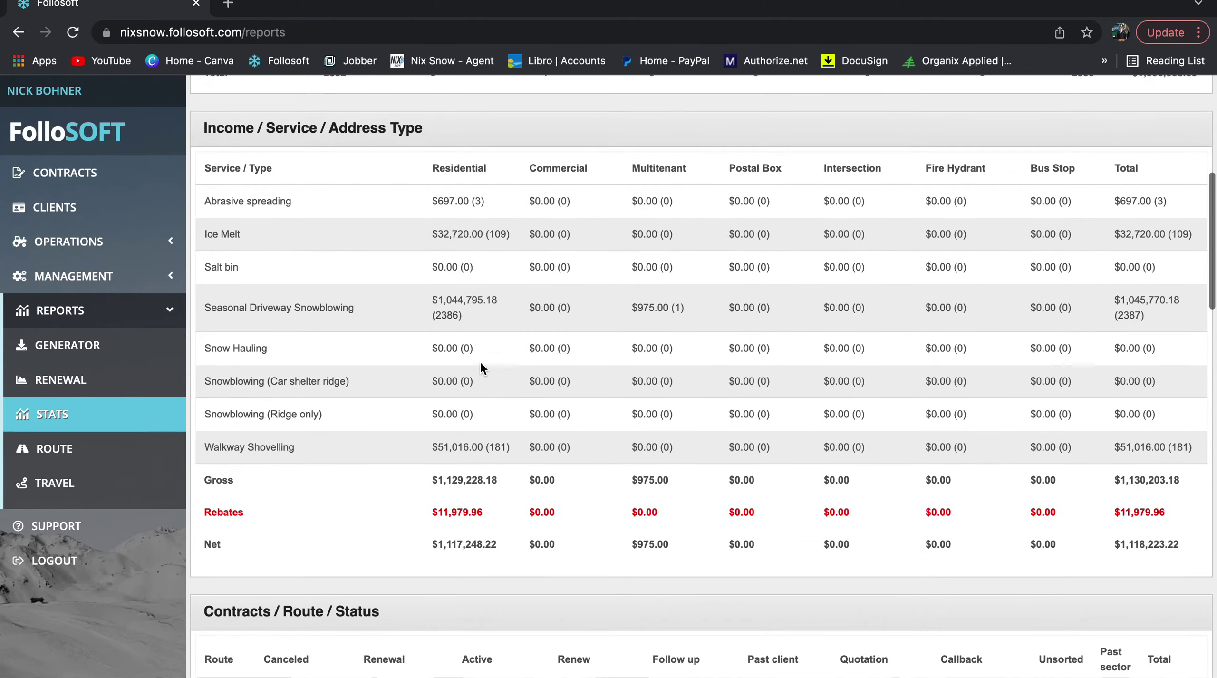
{"action": "scroll", "coordinate": [480, 363], "scroll_direction": "down", "scroll_amount": 20}
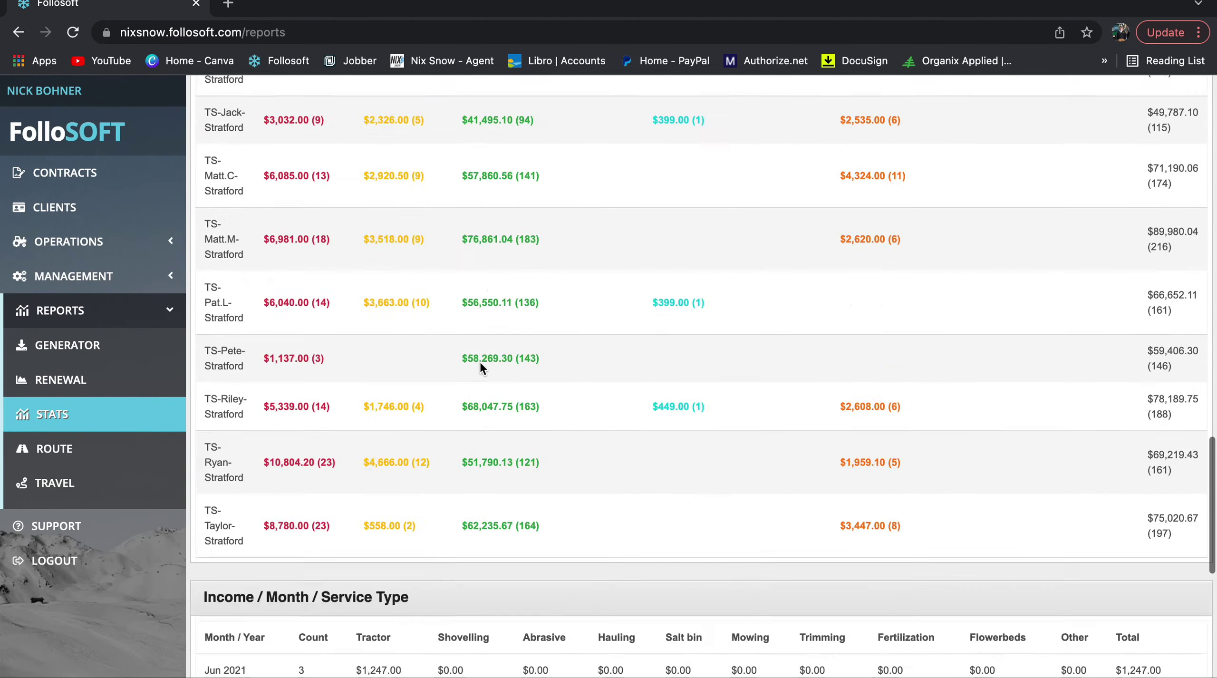
{"action": "scroll", "coordinate": [480, 362], "scroll_direction": "up", "scroll_amount": 7}
{"action": "scroll", "coordinate": [480, 363], "scroll_direction": "up", "scroll_amount": 9}
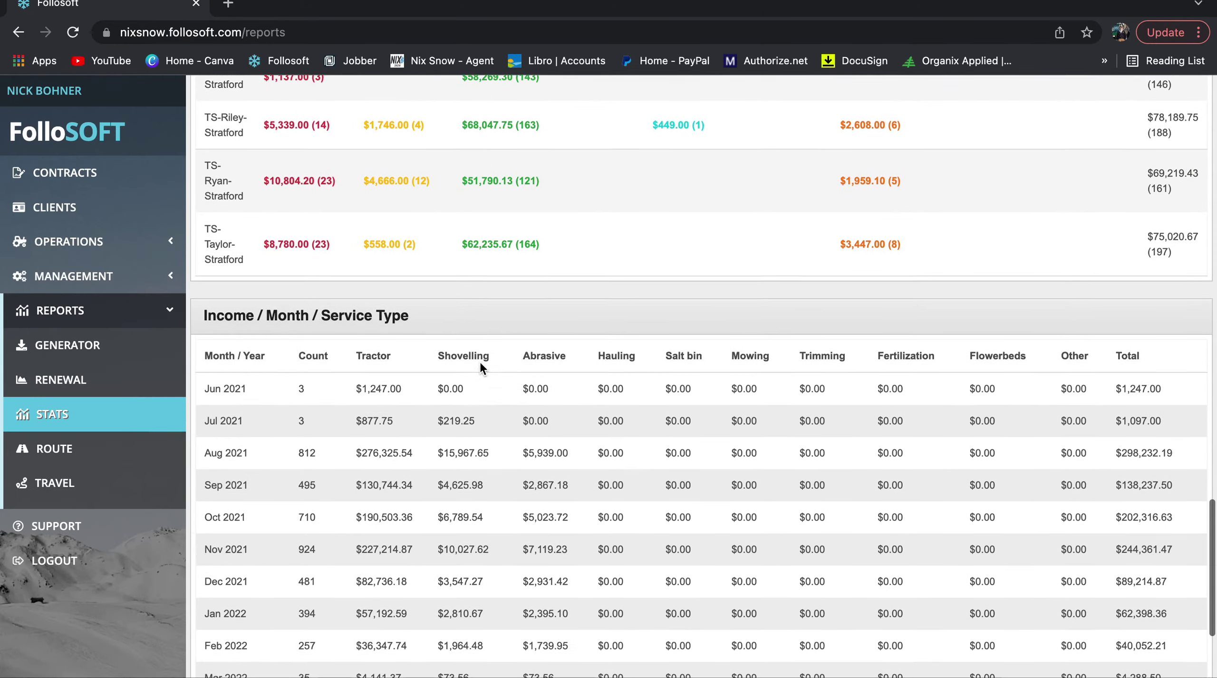
{"action": "scroll", "coordinate": [480, 362], "scroll_direction": "up", "scroll_amount": 20}
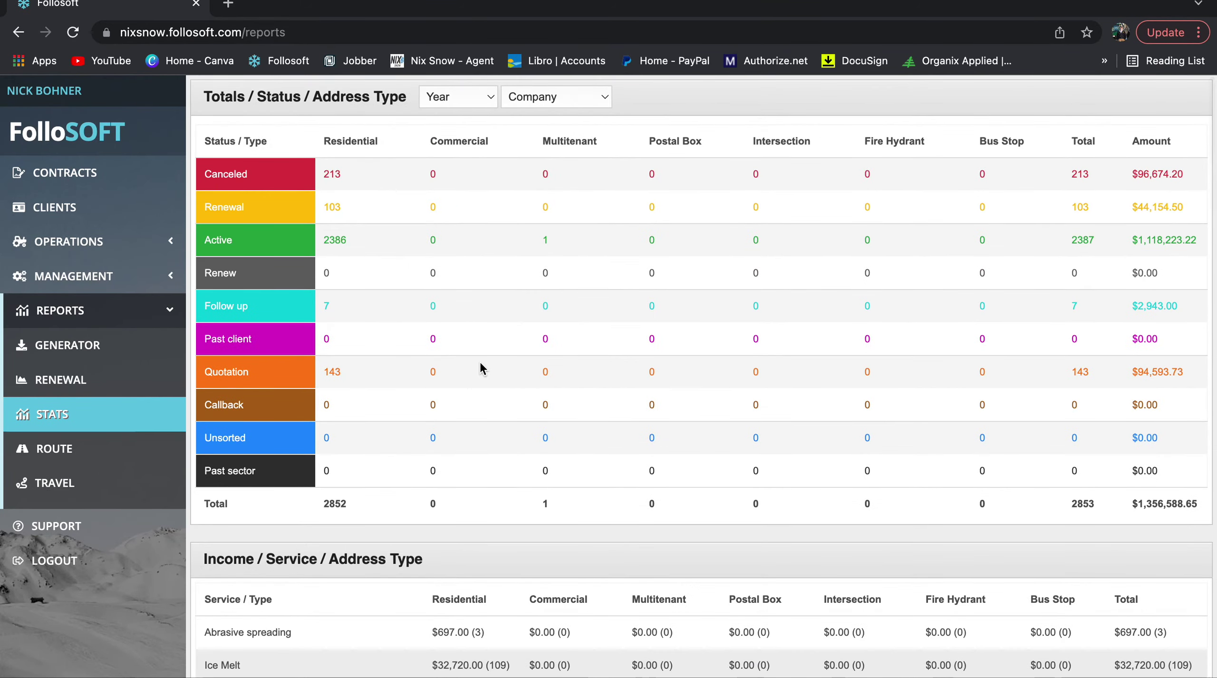
- Open the route report and choose the SS-Dylan-Stratford route
{"action": "left_click", "coordinate": [103, 456]}
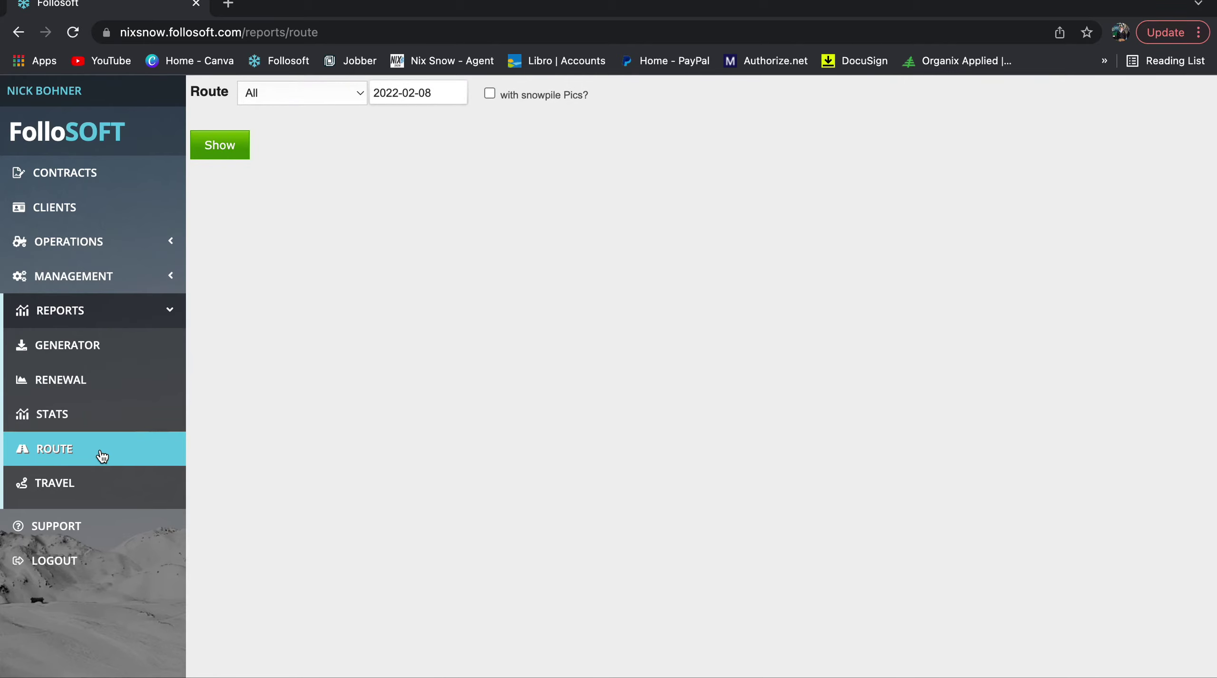
{"action": "left_click", "coordinate": [354, 96]}
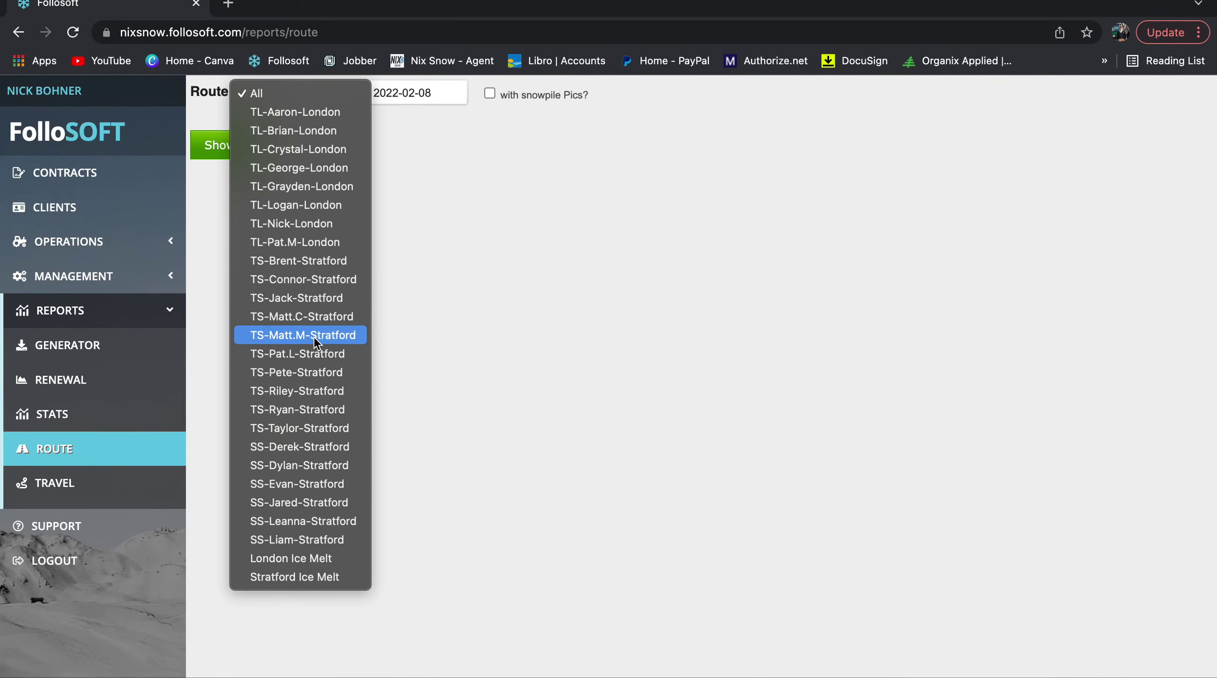
{"action": "left_click", "coordinate": [336, 468]}
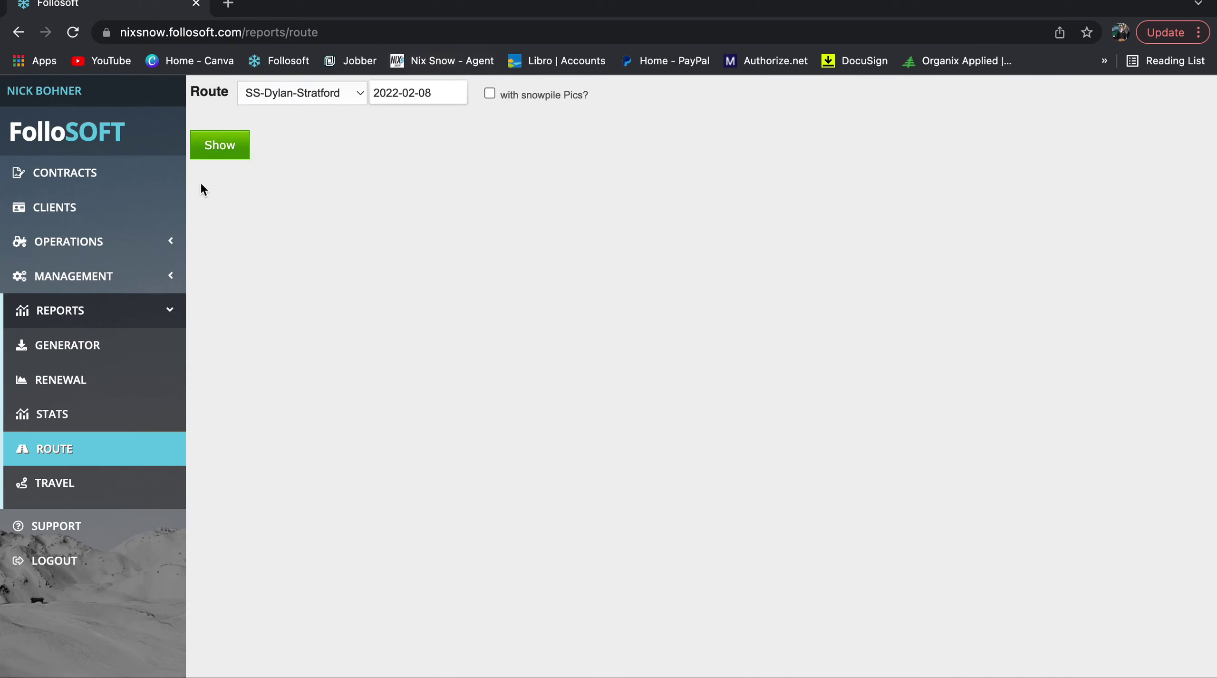
{"action": "left_click", "coordinate": [352, 91]}
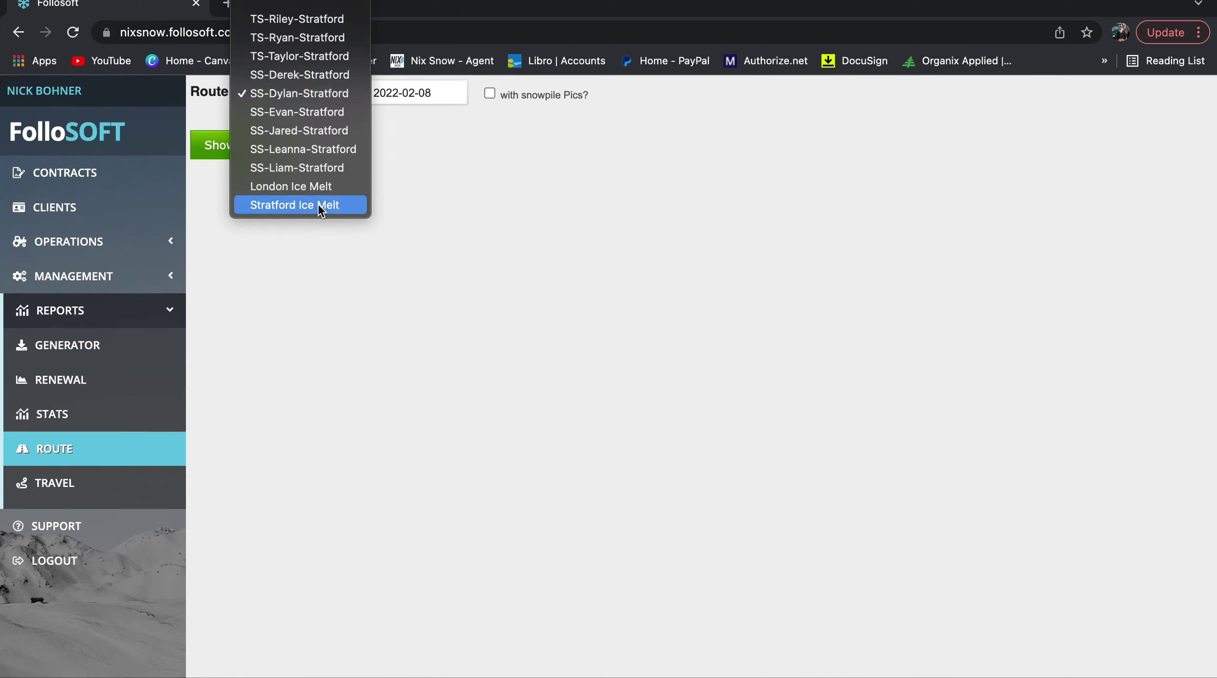
{"action": "scroll", "coordinate": [320, 203], "scroll_direction": "up", "scroll_amount": 5}
{"action": "left_click", "coordinate": [49, 495]}
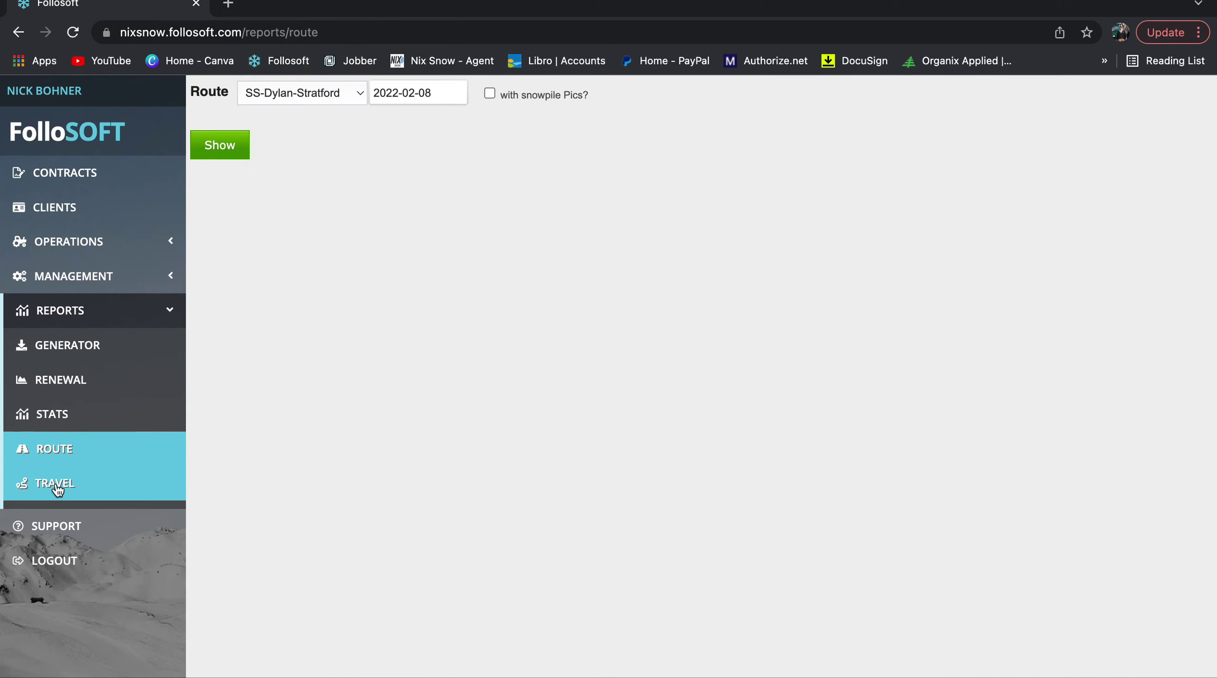
- Open the travel report and choose an operator's tablet as the vehicle
{"action": "left_click", "coordinate": [57, 488]}
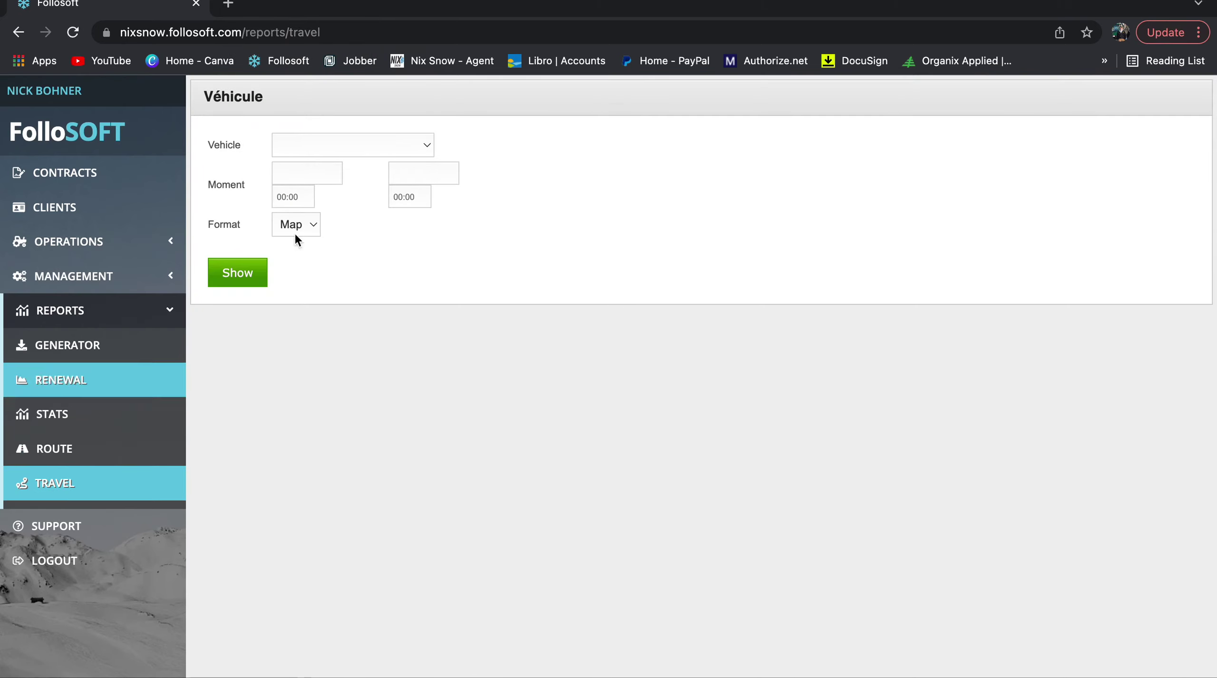
{"action": "left_click", "coordinate": [419, 146]}
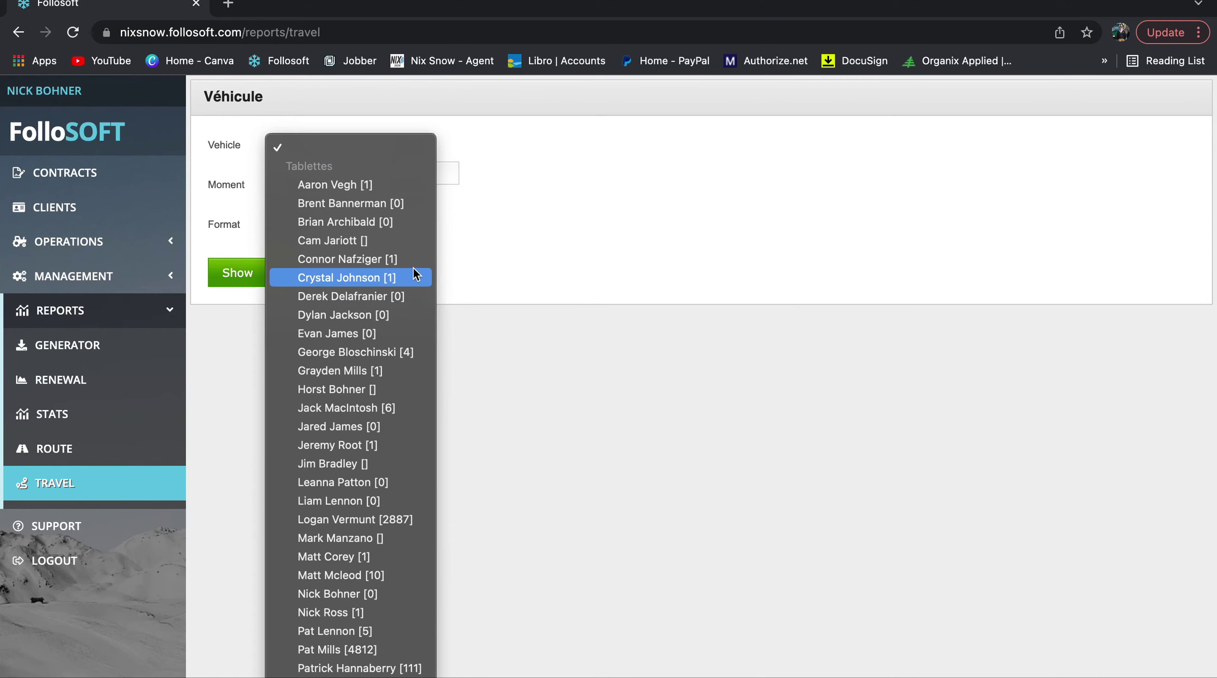
{"action": "scroll", "coordinate": [375, 414], "scroll_direction": "down", "scroll_amount": 3}
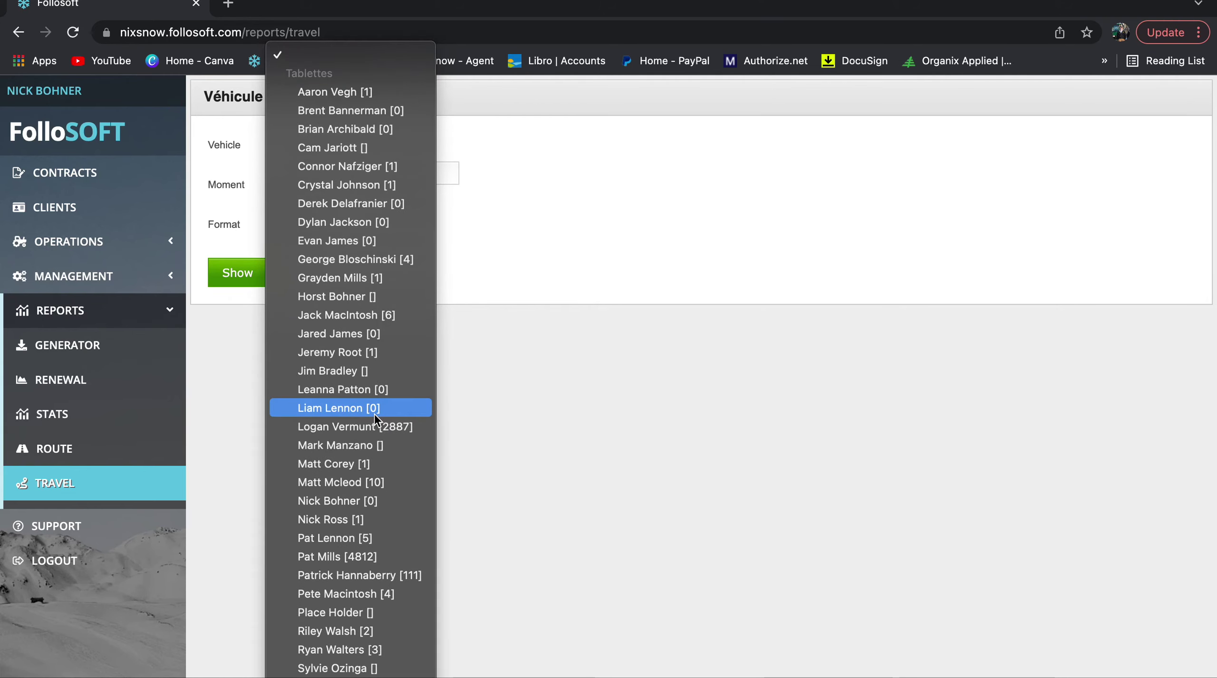
{"action": "left_click", "coordinate": [374, 520]}
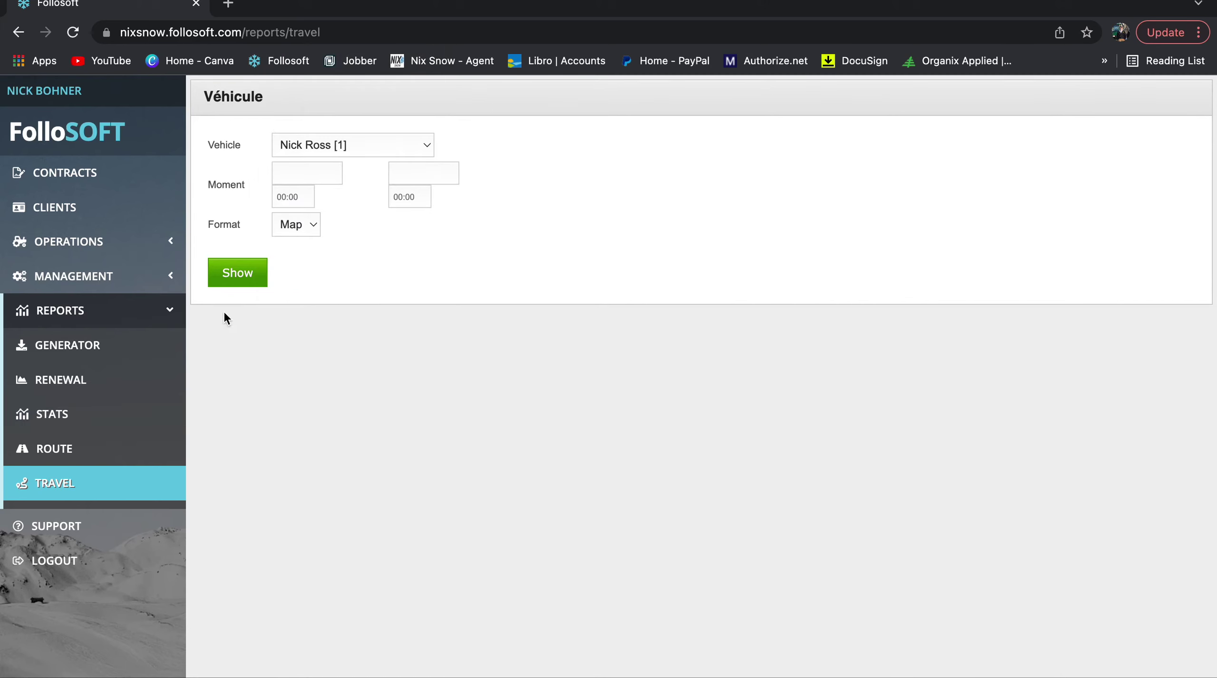
- Set the travel report's period from 2022-02-01 to 2022-03-08 and show the trips on the map
{"action": "left_click", "coordinate": [316, 175]}
{"action": "left_click", "coordinate": [328, 262]}
{"action": "left_click", "coordinate": [327, 173]}
{"action": "left_click", "coordinate": [286, 200]}
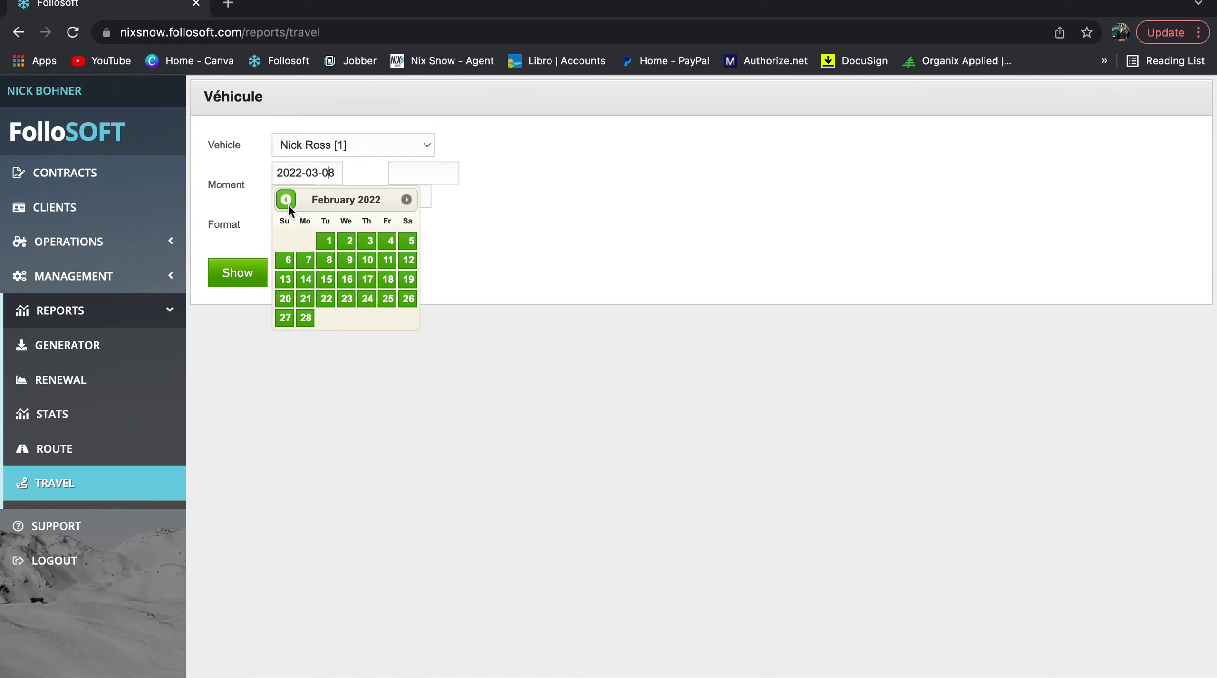
{"action": "left_click", "coordinate": [331, 239]}
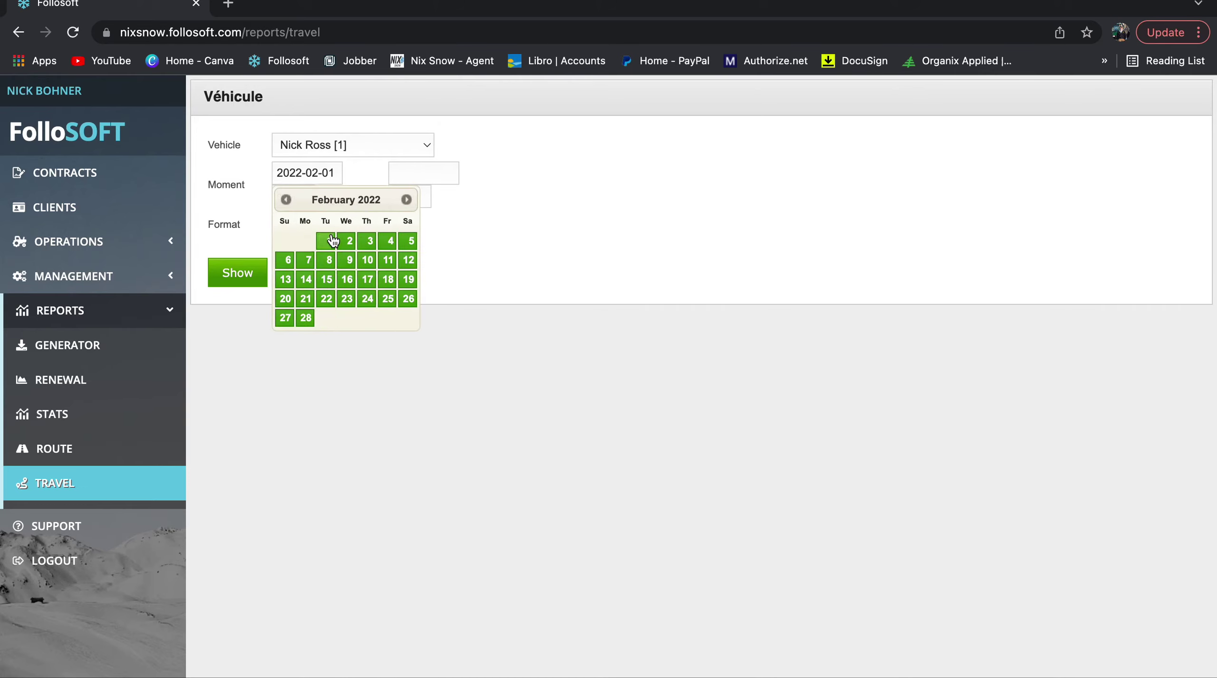
{"action": "left_click", "coordinate": [422, 173]}
{"action": "left_click", "coordinate": [444, 262]}
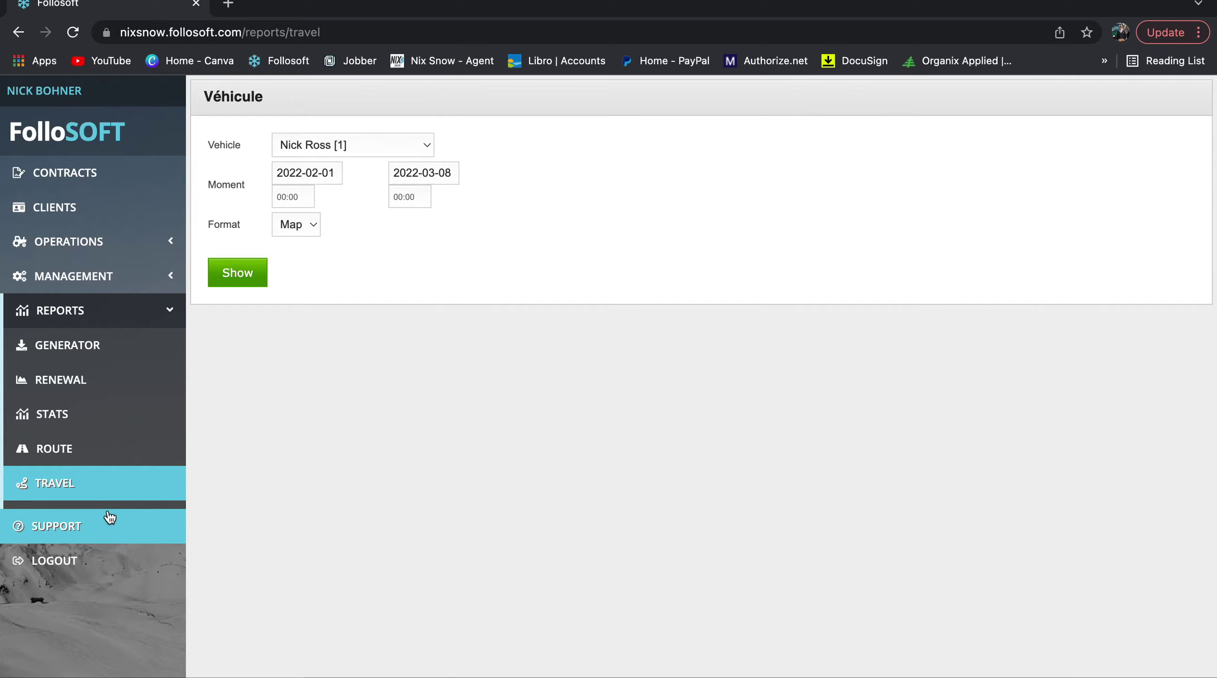
- Open the support portal and its popular article "Use the tablet in GPS mode"
{"action": "left_click", "coordinate": [155, 537]}
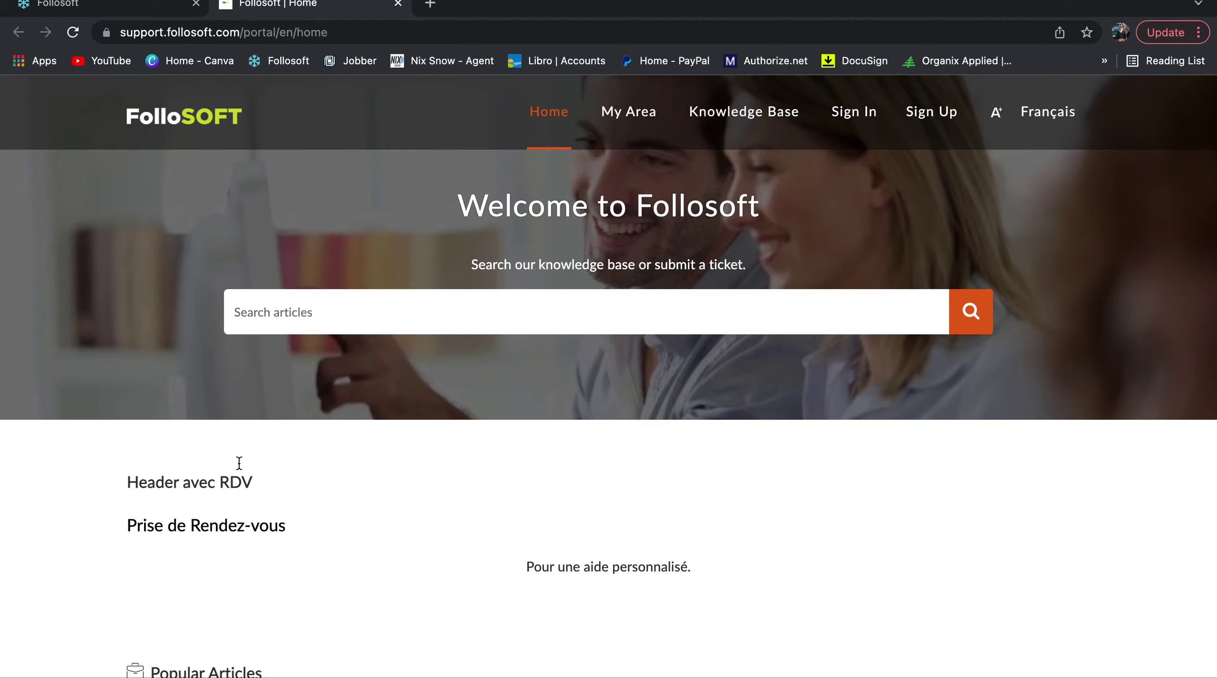
{"action": "scroll", "coordinate": [543, 308], "scroll_direction": "down", "scroll_amount": 12}
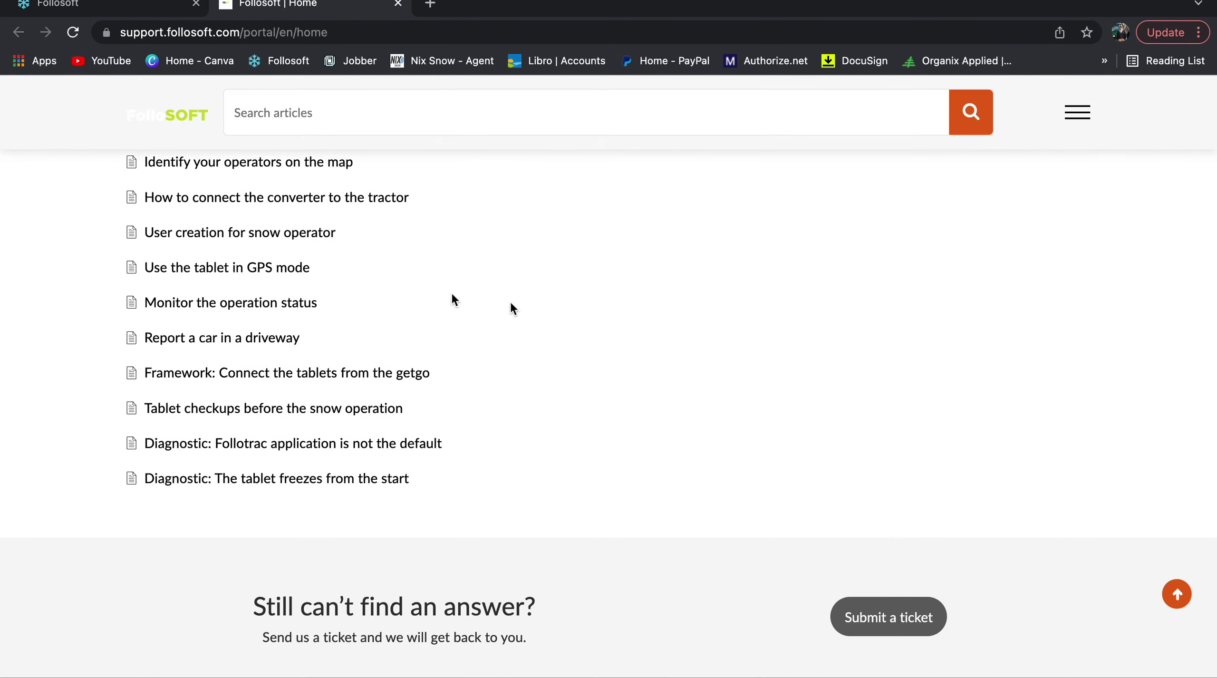
{"action": "left_click", "coordinate": [275, 264]}
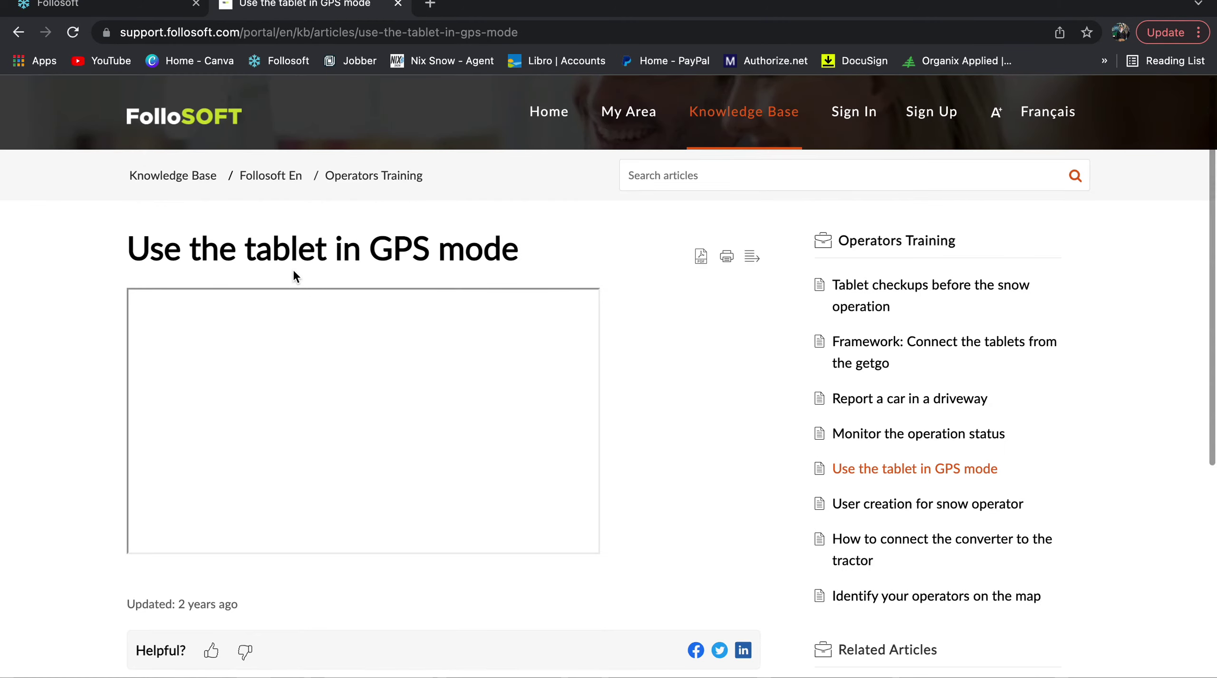
- Play the article's training video briefly, pause it and close the support portal to return to the travel report
{"action": "left_click", "coordinate": [356, 406]}
{"action": "scroll", "coordinate": [356, 407], "scroll_direction": "down", "scroll_amount": 2}
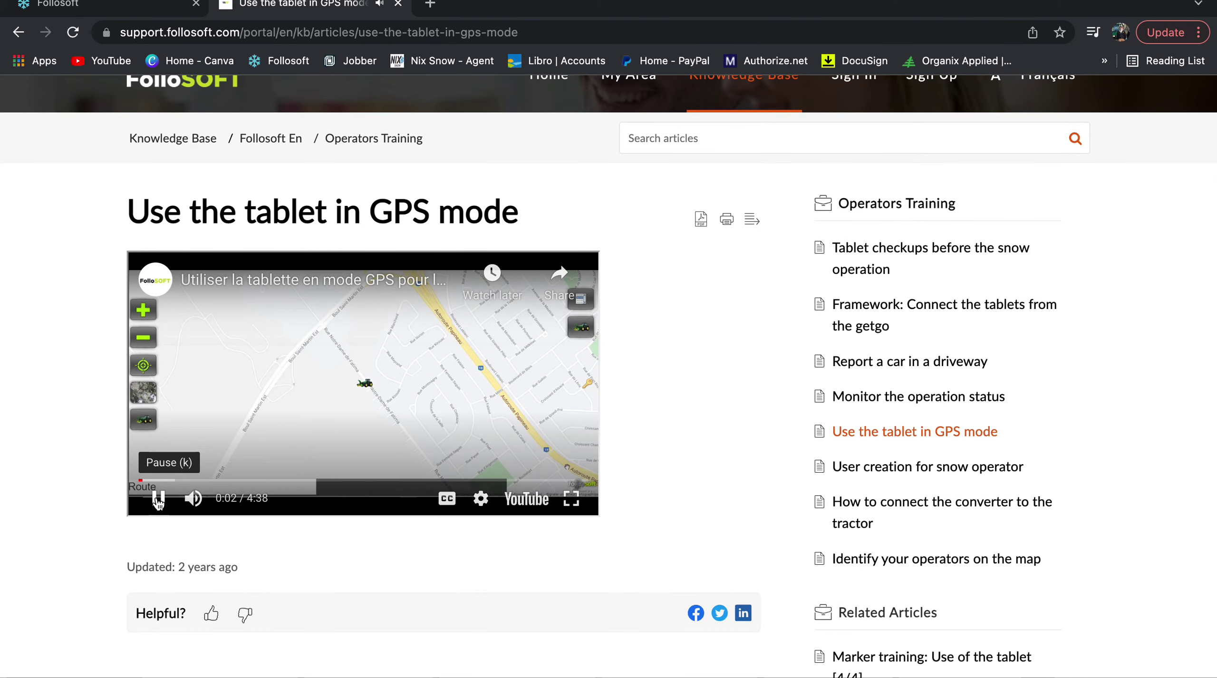
{"action": "left_click", "coordinate": [158, 499]}
{"action": "scroll", "coordinate": [309, 328], "scroll_direction": "up", "scroll_amount": 1}
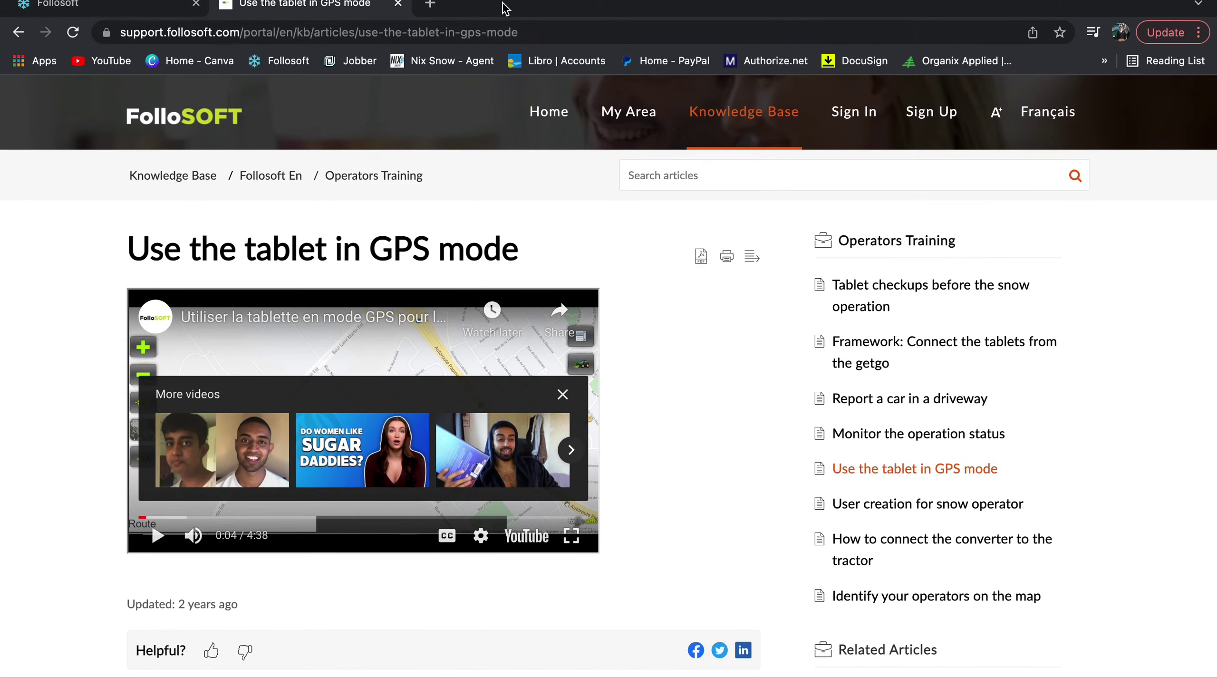
{"action": "left_click", "coordinate": [398, 3]}
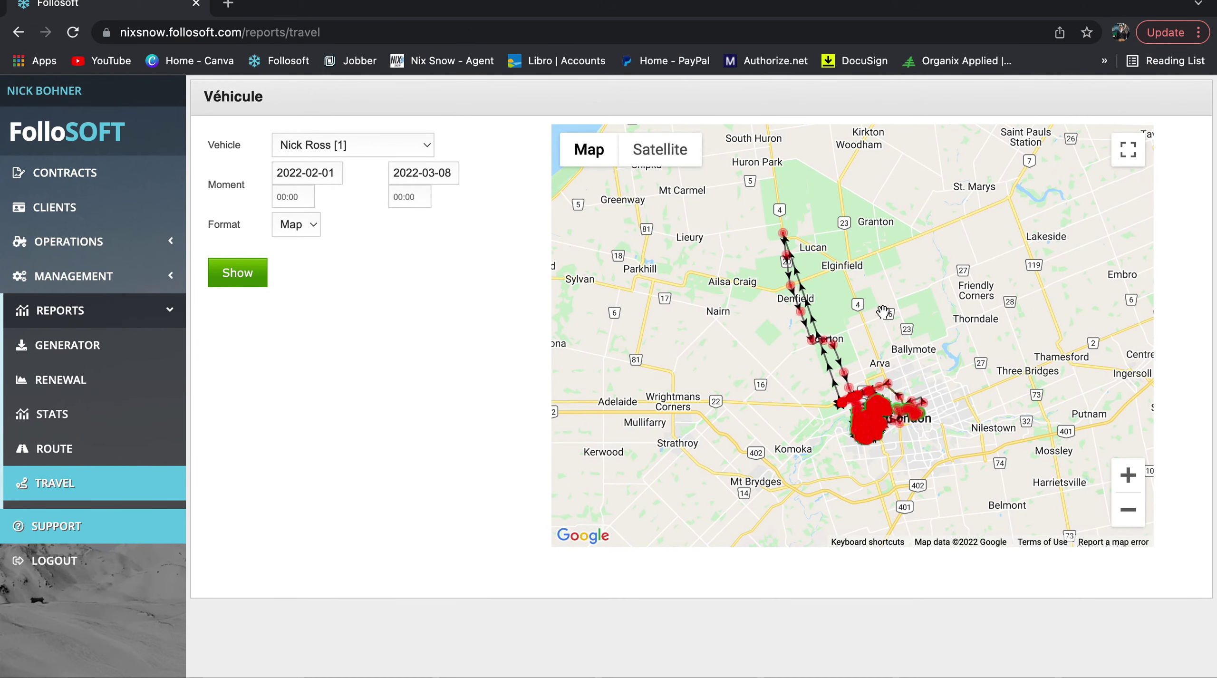
- Examine the vehicle's travel track on the map from London north to its far end near Clandeboye
{"action": "left_click_drag", "start_coordinate": [882, 312], "coordinate": [728, 404]}
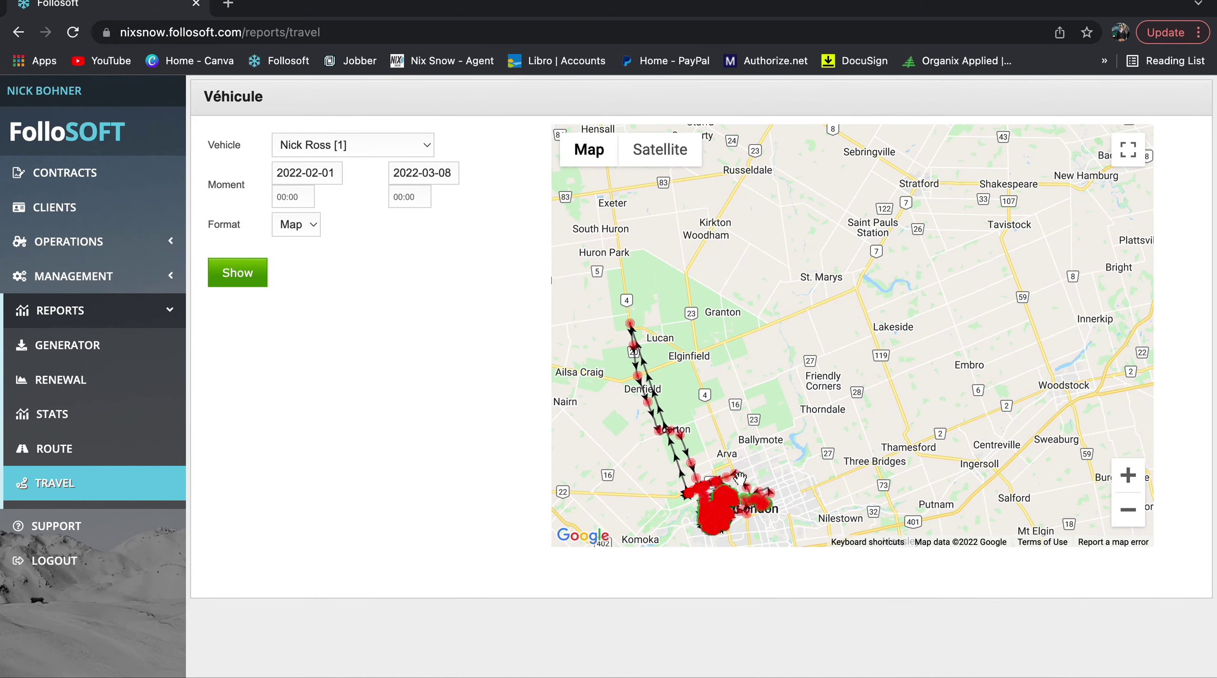
{"action": "left_click_drag", "start_coordinate": [773, 480], "coordinate": [783, 458]}
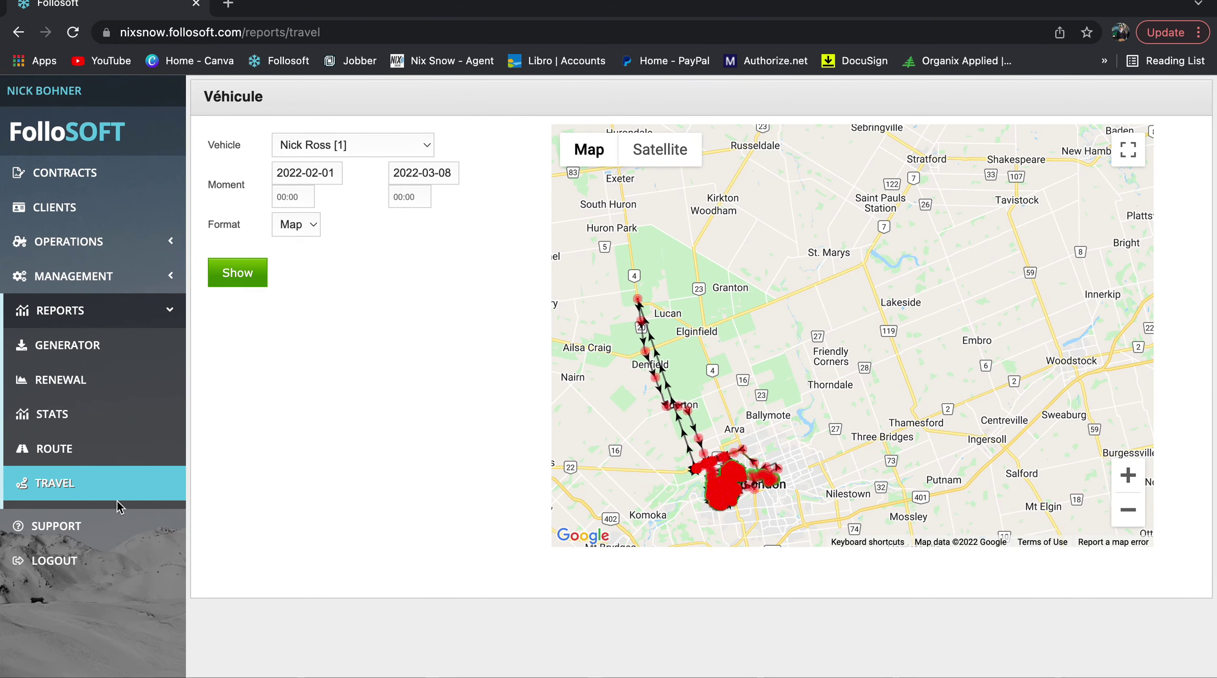
{"action": "left_click_drag", "start_coordinate": [787, 518], "coordinate": [804, 500]}
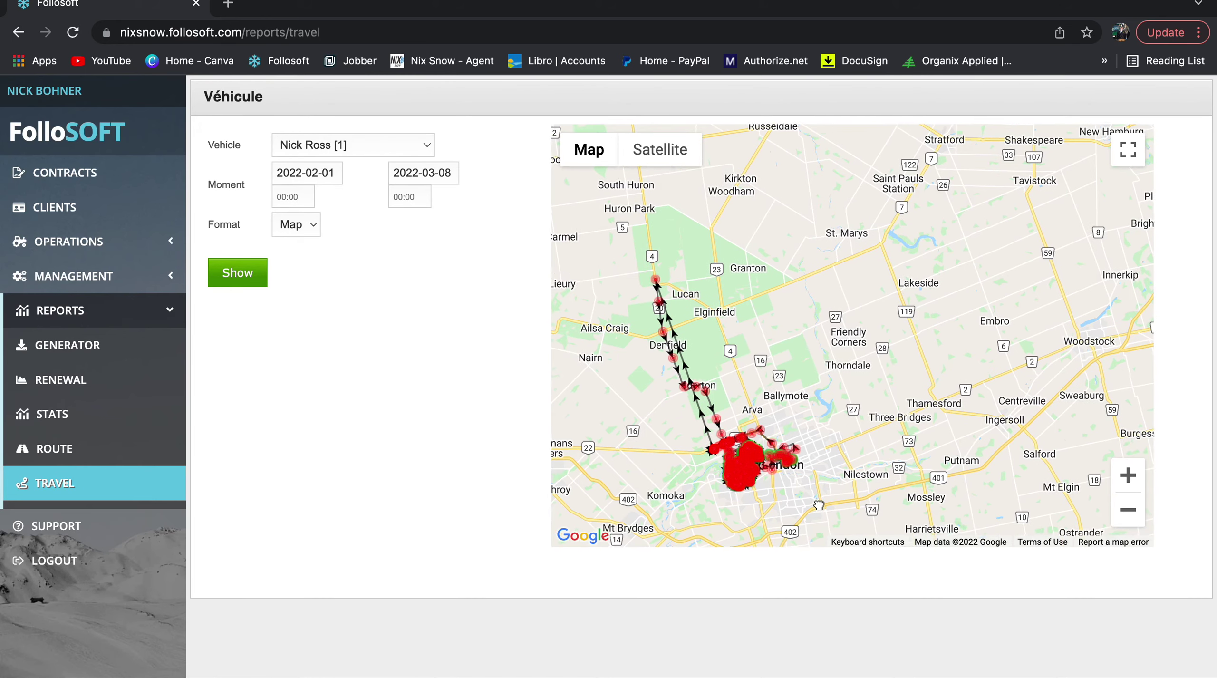
{"action": "scroll", "coordinate": [804, 500], "scroll_direction": "up", "scroll_amount": 4}
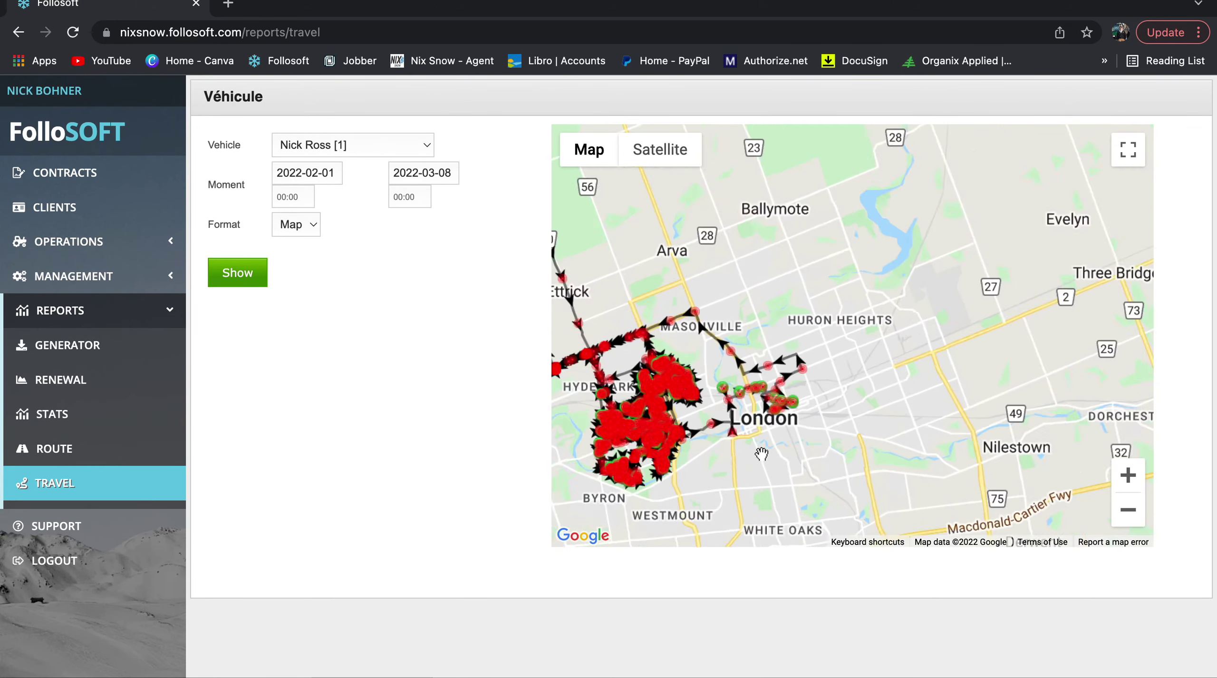
{"action": "left_click_drag", "start_coordinate": [742, 448], "coordinate": [807, 443]}
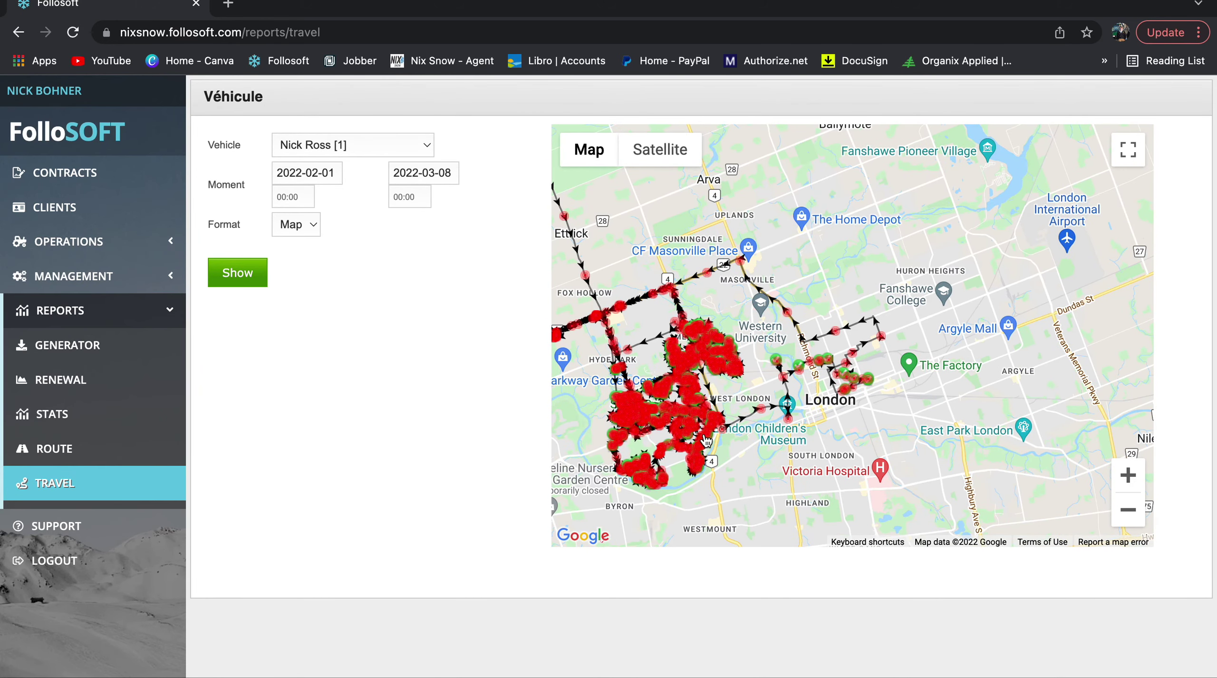
{"action": "left_click_drag", "start_coordinate": [583, 393], "coordinate": [715, 429]}
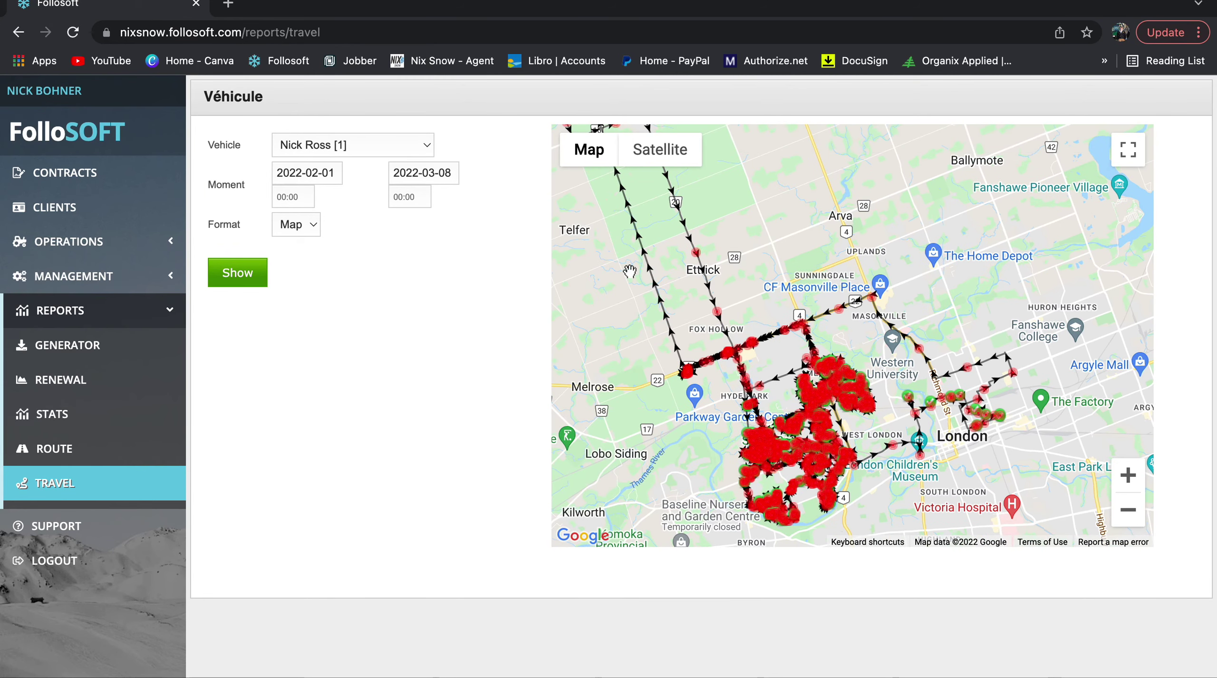
{"action": "left_click_drag", "start_coordinate": [629, 272], "coordinate": [741, 316]}
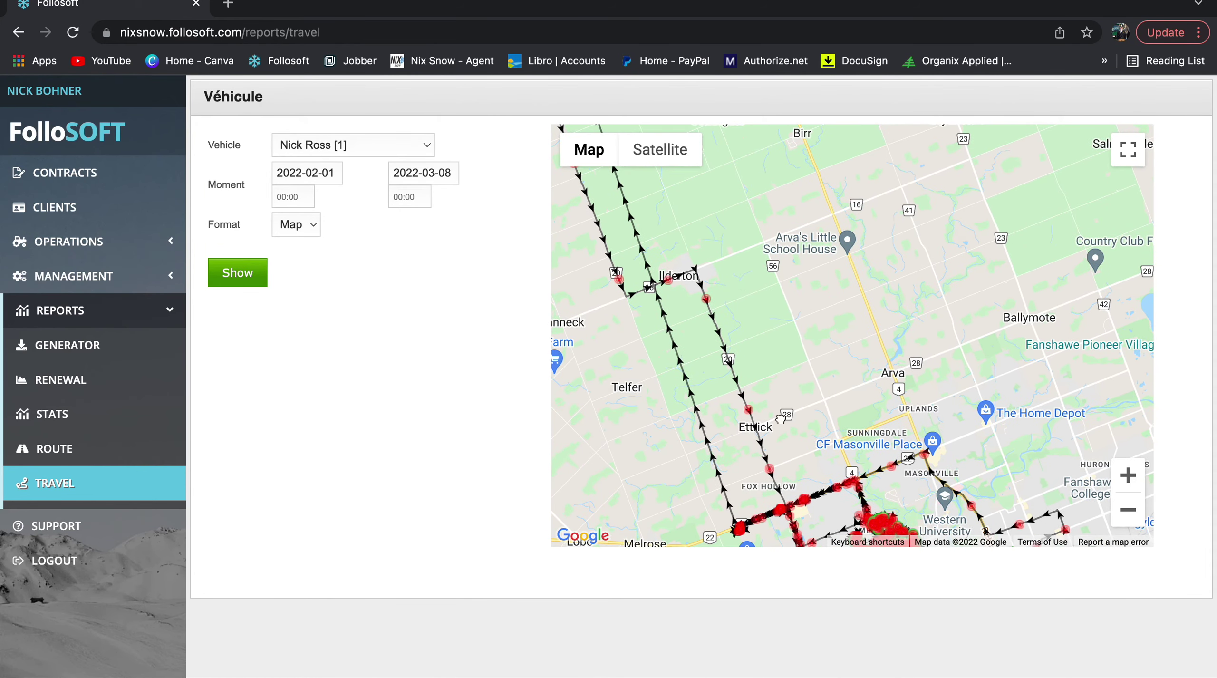
{"action": "left_click_drag", "start_coordinate": [801, 162], "coordinate": [806, 497]}
{"action": "left_click_drag", "start_coordinate": [671, 203], "coordinate": [728, 334]}
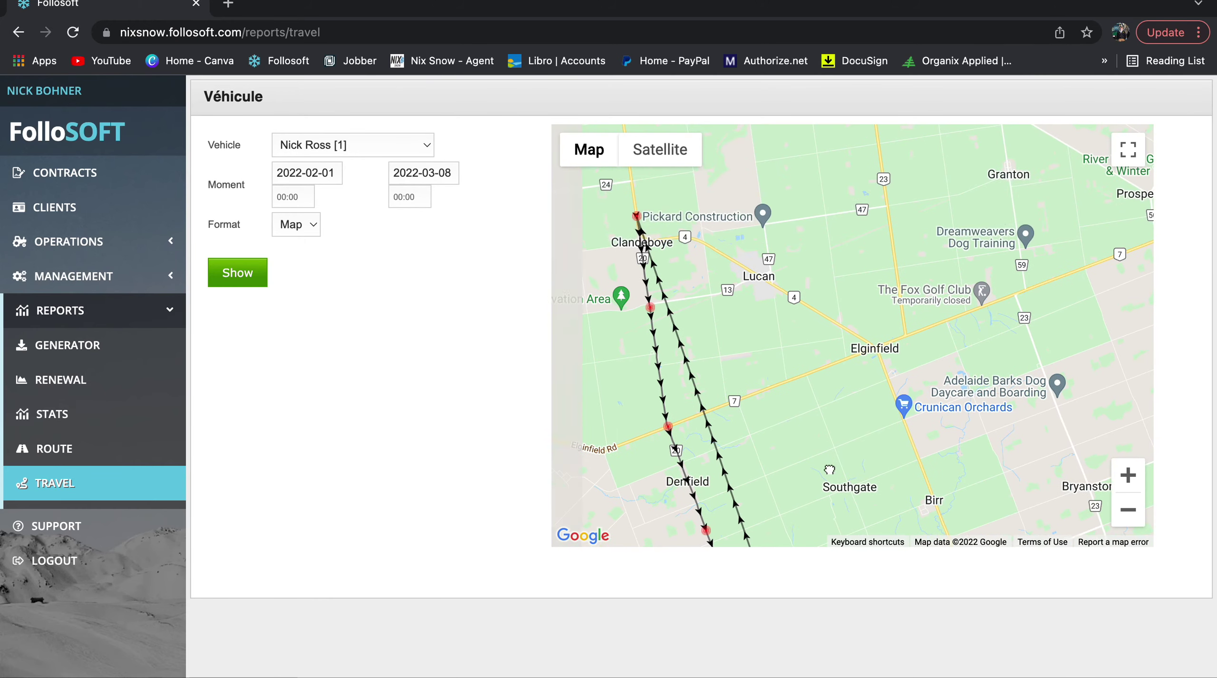
{"action": "scroll", "coordinate": [637, 219], "scroll_direction": "up", "scroll_amount": 2}
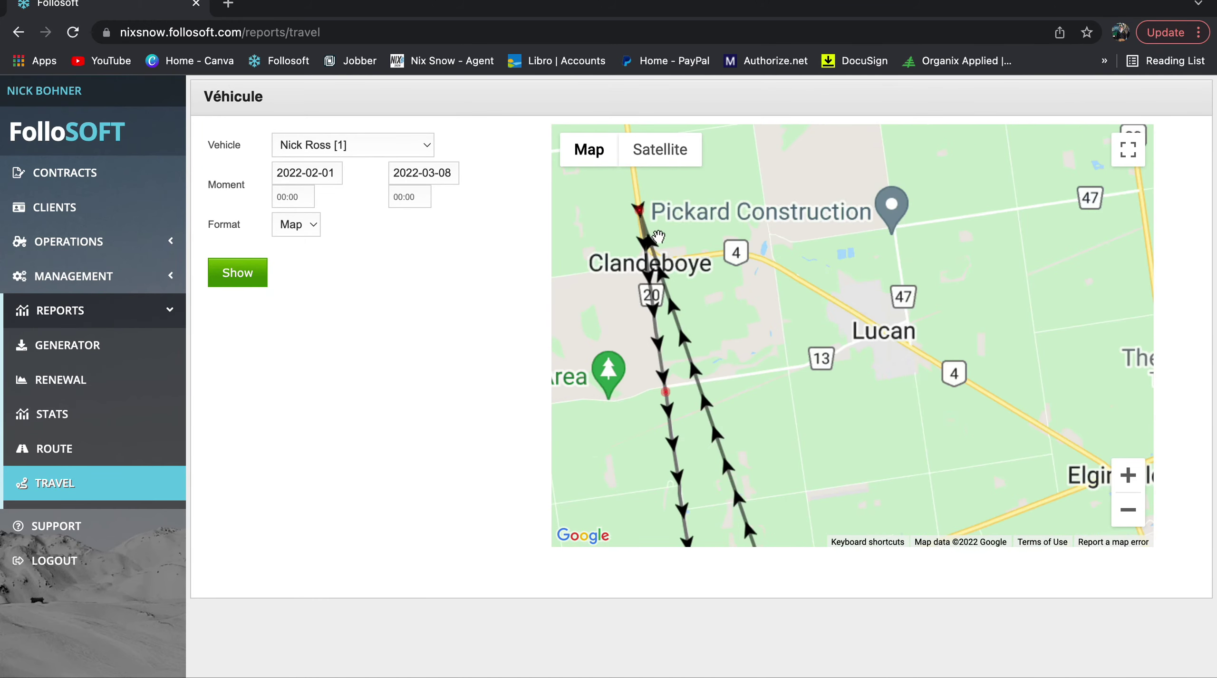
{"action": "scroll", "coordinate": [656, 234], "scroll_direction": "down", "scroll_amount": 2}
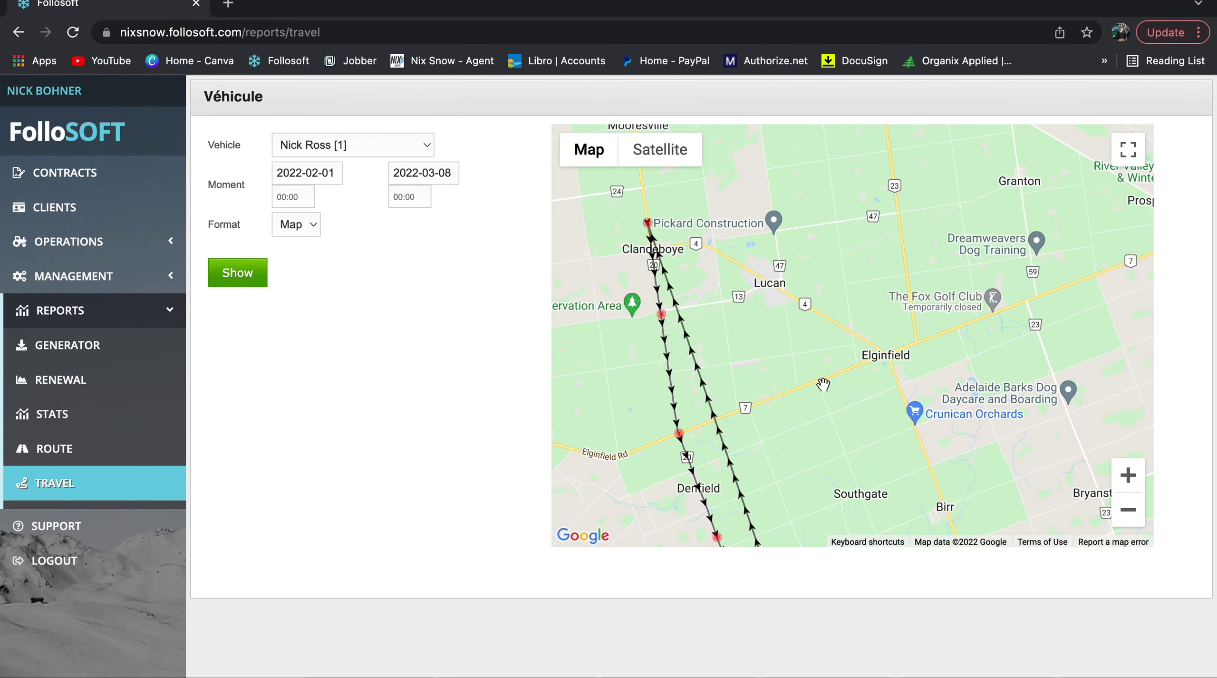
- Follow the travel track back south and examine the stops and paths around Oakridge, Hyde Park, Masonville and central London
{"action": "left_click_drag", "start_coordinate": [820, 380], "coordinate": [808, 337]}
{"action": "left_click_drag", "start_coordinate": [799, 475], "coordinate": [784, 205]}
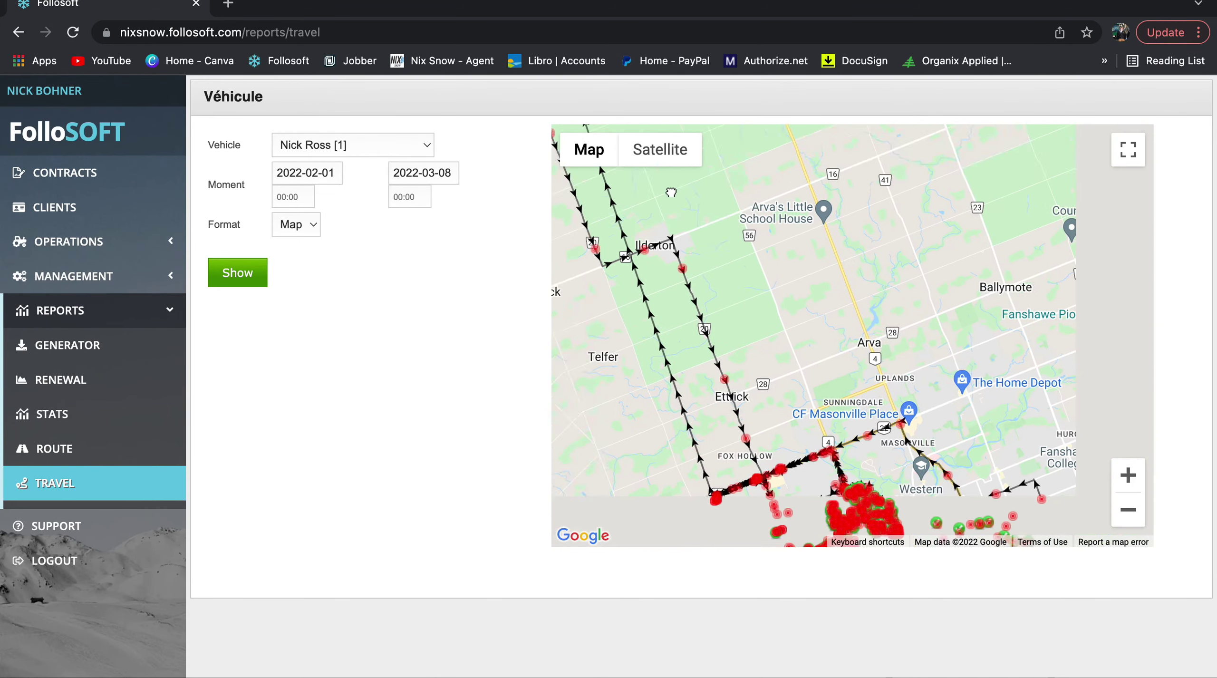
{"action": "left_click_drag", "start_coordinate": [831, 428], "coordinate": [772, 202]}
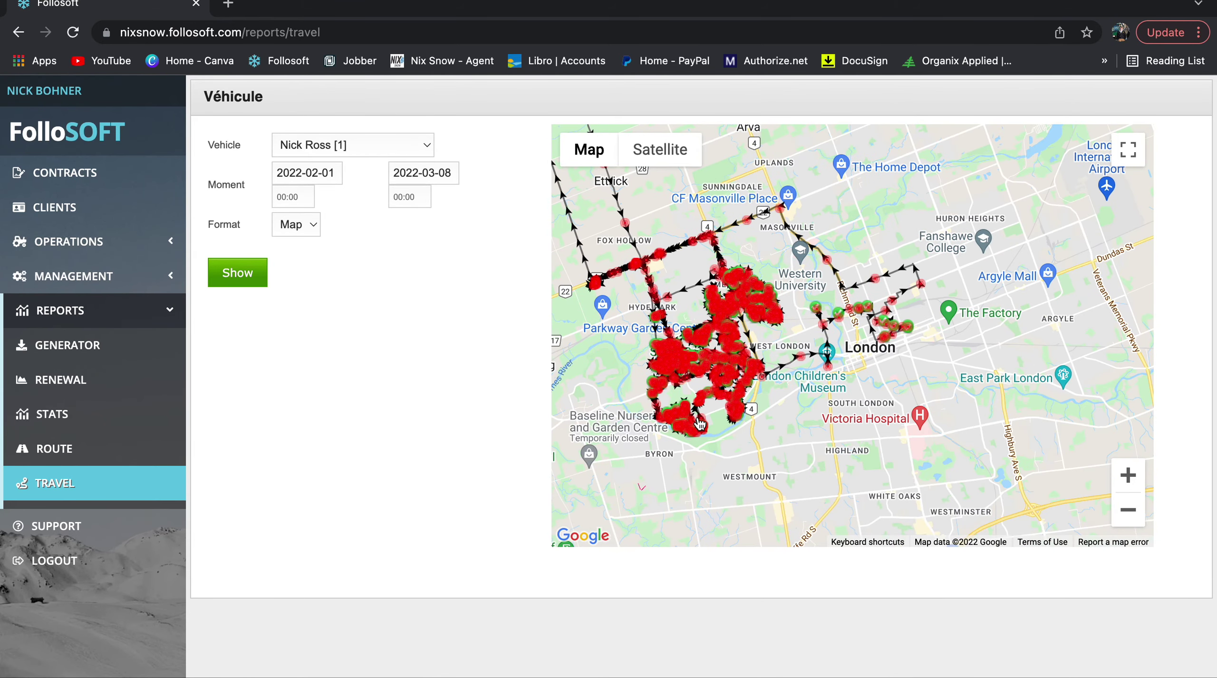
{"action": "scroll", "coordinate": [700, 386], "scroll_direction": "up", "scroll_amount": 2}
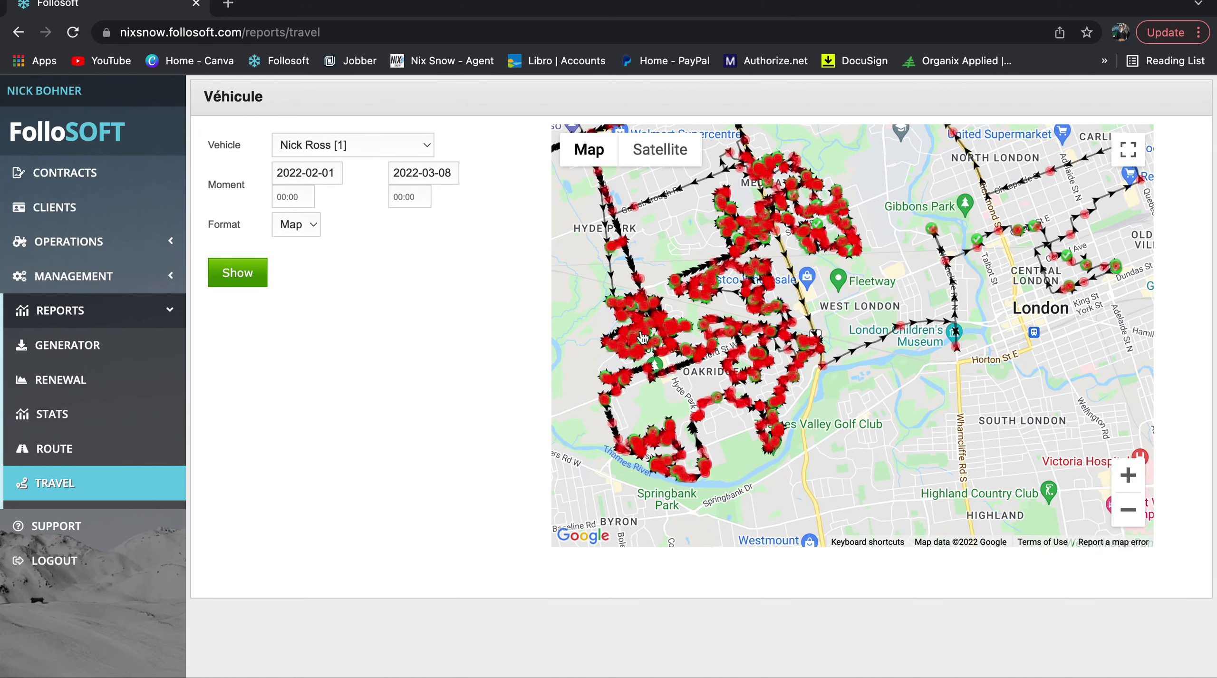
{"action": "left_click_drag", "start_coordinate": [882, 266], "coordinate": [884, 323]}
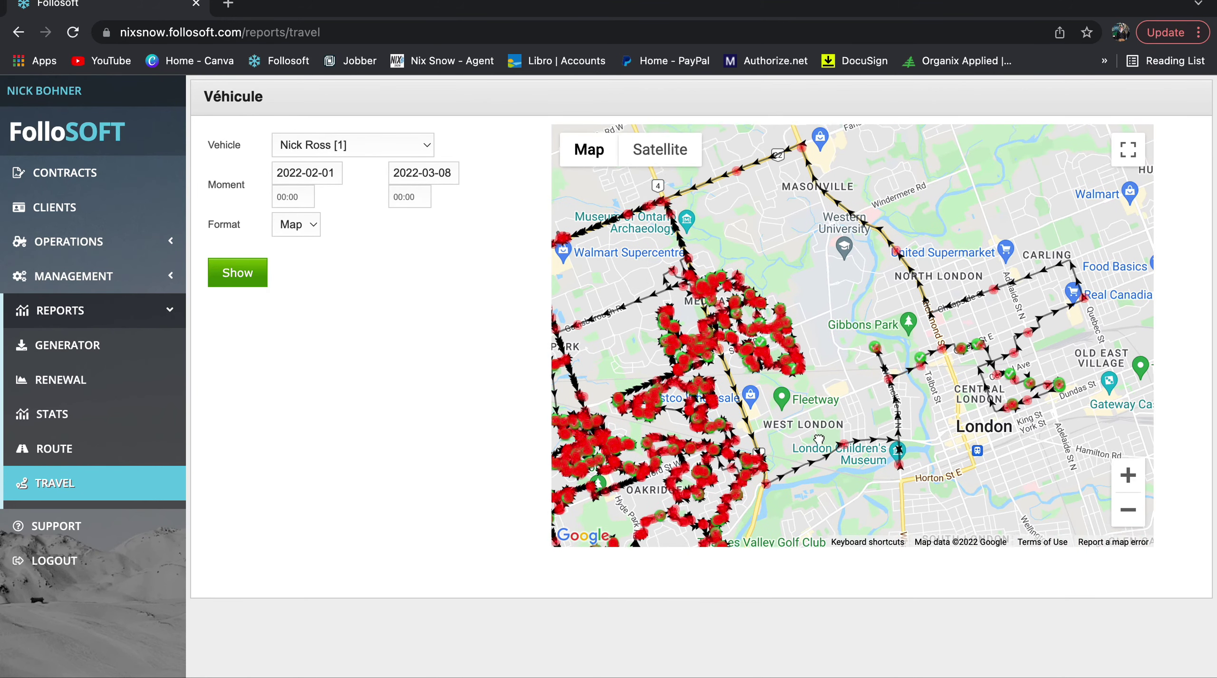
{"action": "left_click_drag", "start_coordinate": [903, 224], "coordinate": [907, 252]}
{"action": "left_click_drag", "start_coordinate": [921, 197], "coordinate": [942, 256]}
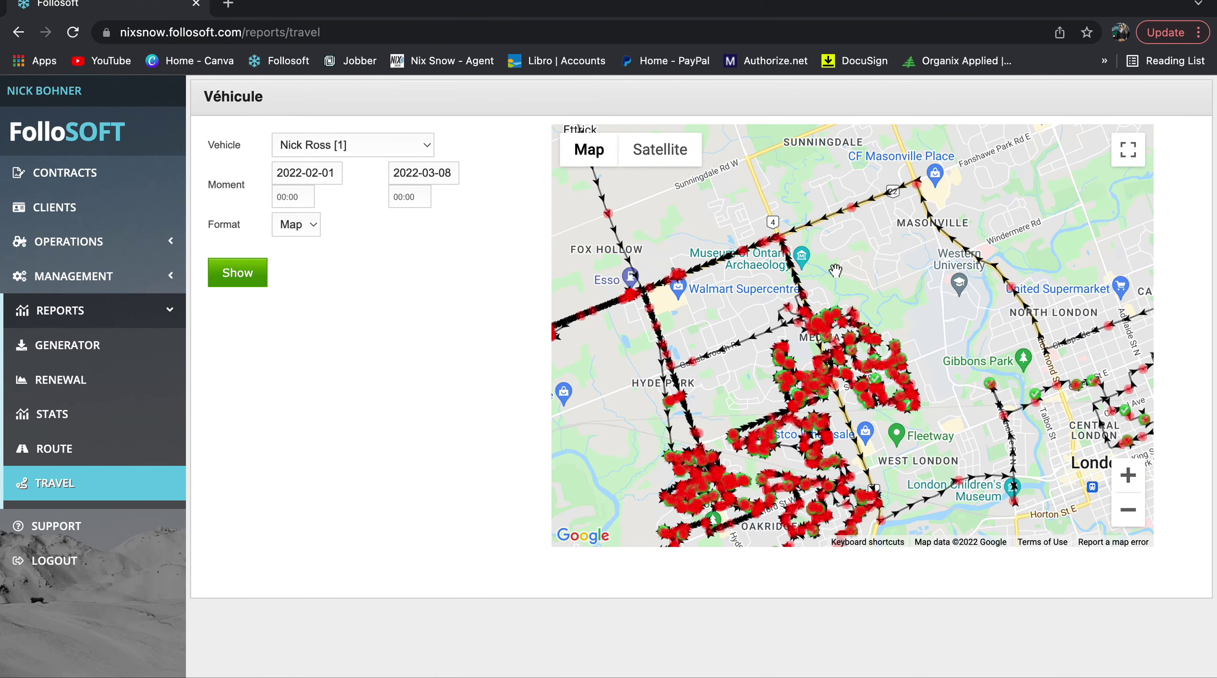
{"action": "left_click_drag", "start_coordinate": [835, 270], "coordinate": [977, 295]}
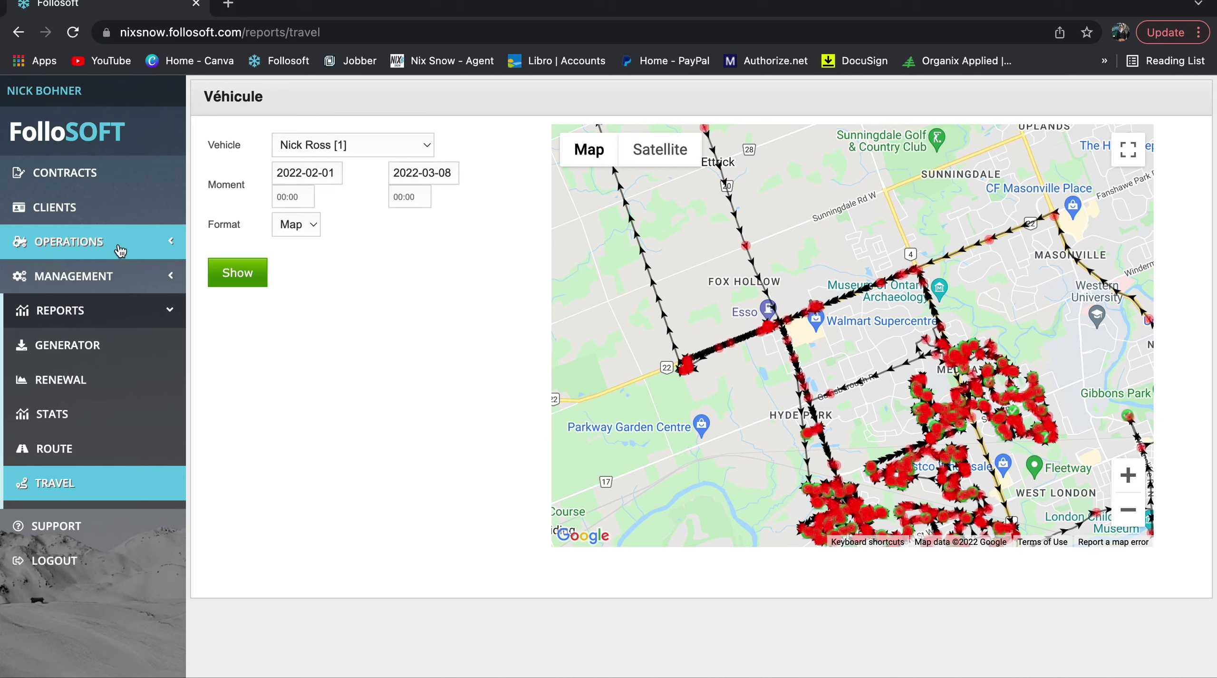
- Open the broadcasts page of the management section
{"action": "left_click", "coordinate": [157, 275]}
{"action": "left_click", "coordinate": [173, 309]}
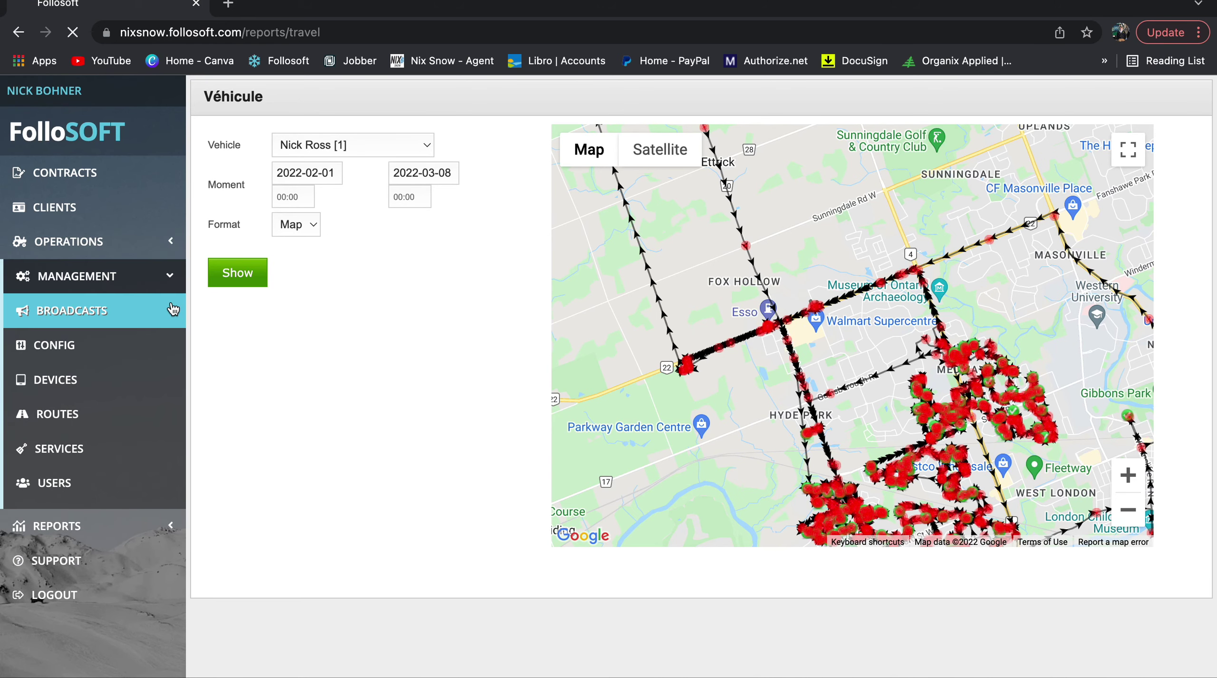